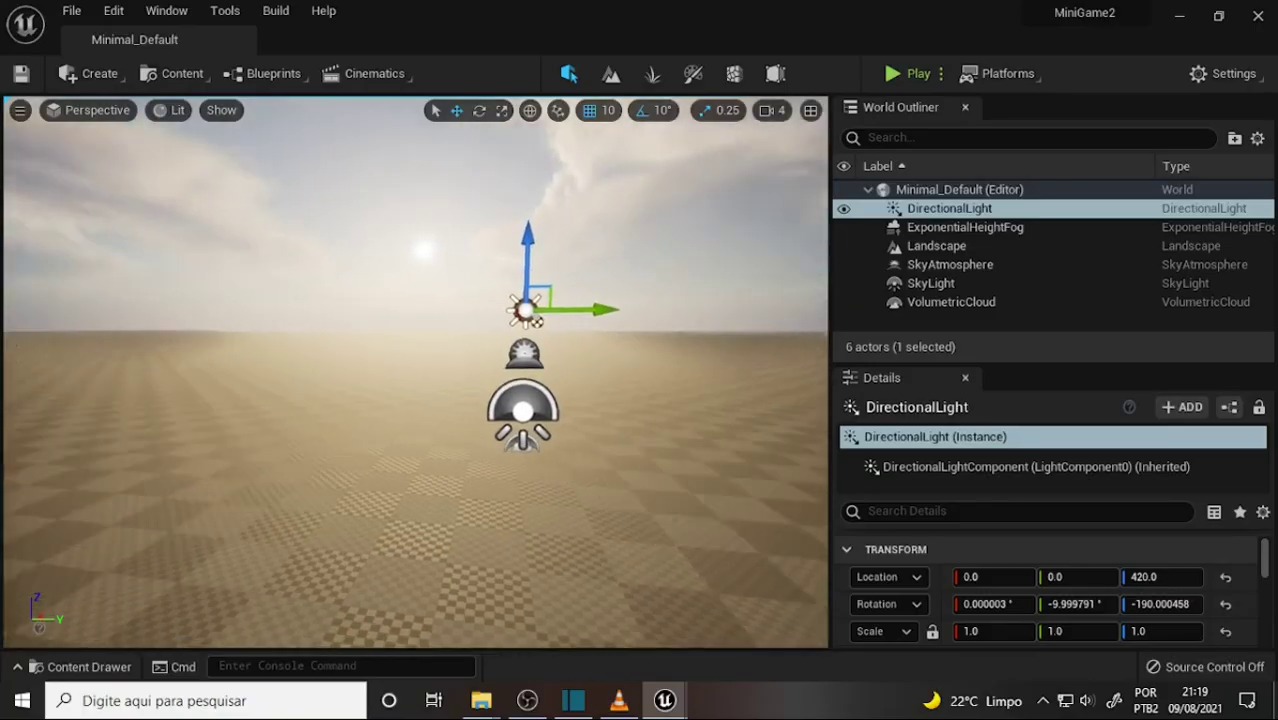
Orbit the view around Minimal_Default's checkered landscape and back
mouse_move(415, 370)
right_mouse_down()
mouse_move(450, 370)
mouse_move(300, 370)
right_mouse_up()
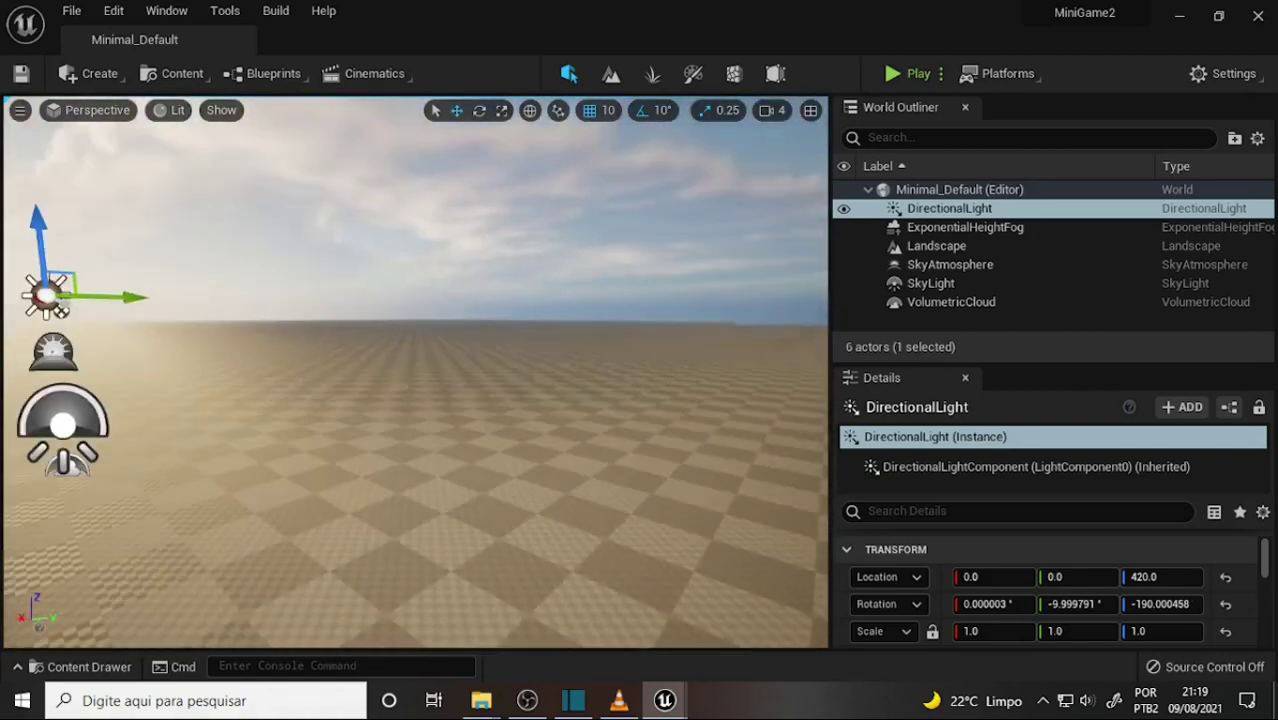
Rotate the camera right and down until the DirectionalLight gizmo and sun sit mid-view
right_click_drag(671, 344, 603, 348)
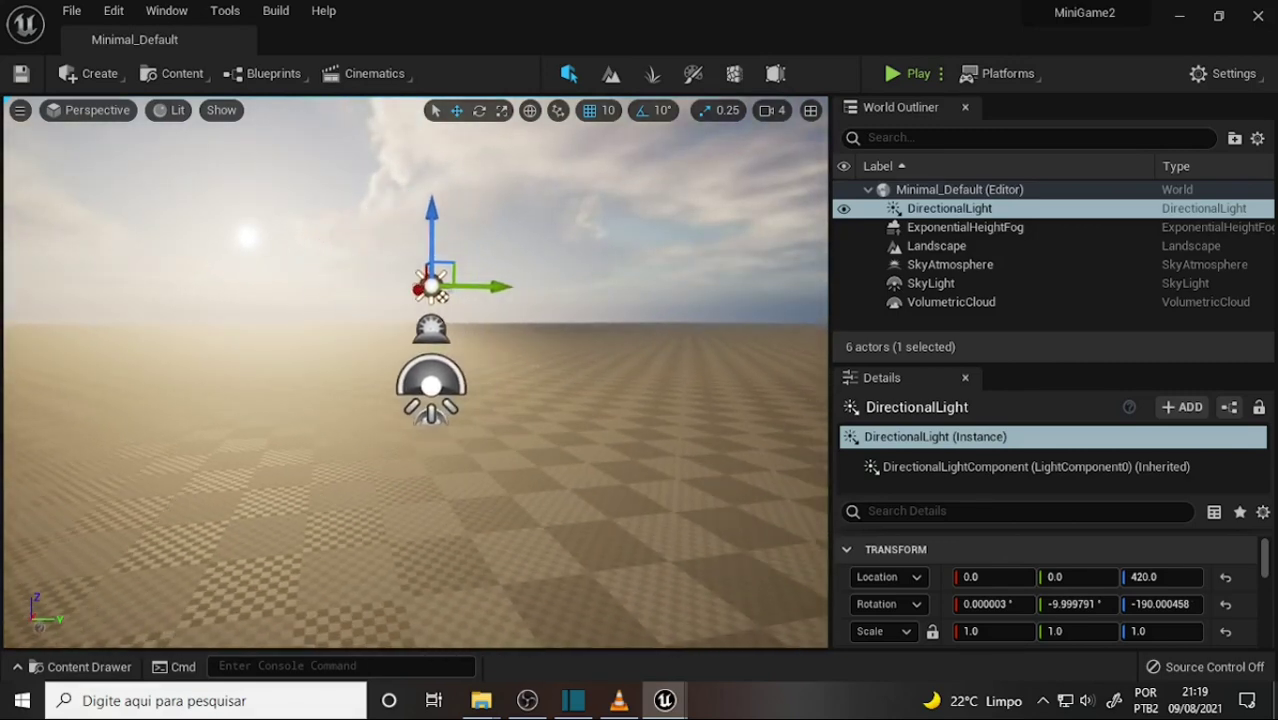
right_click_drag(613, 403, 582, 414)
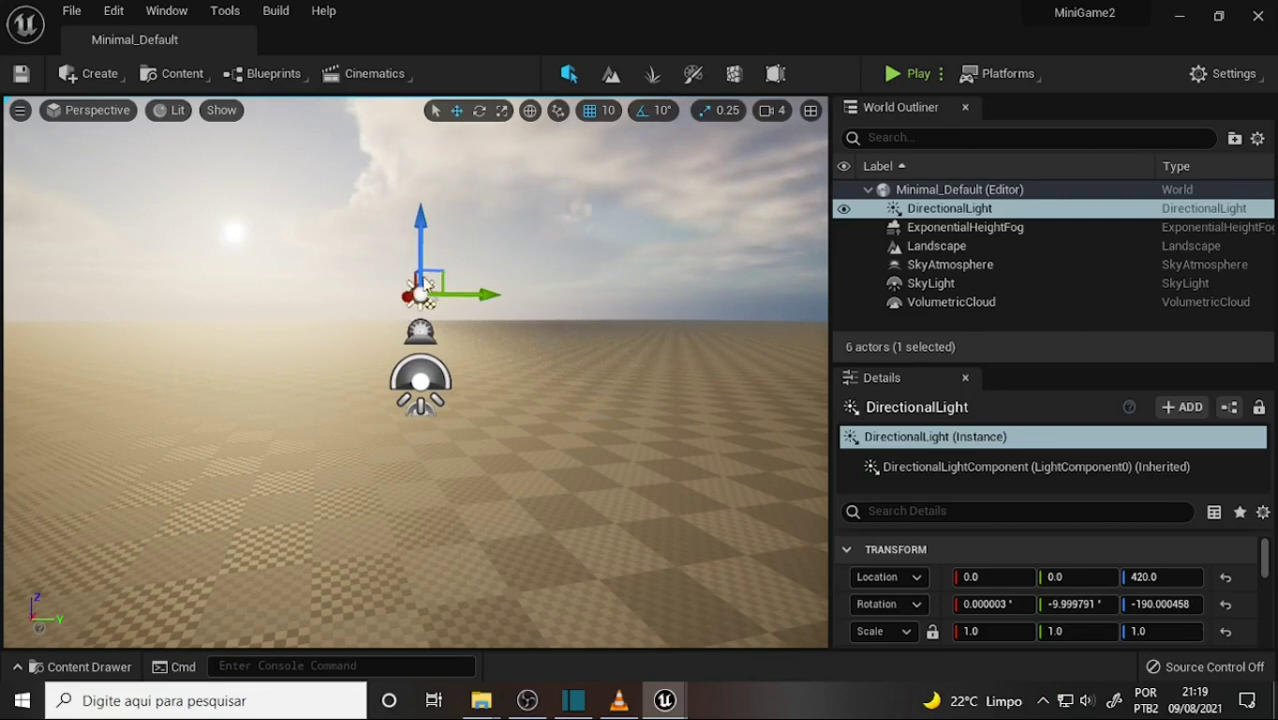
right_click_drag(592, 330, 650, 370)
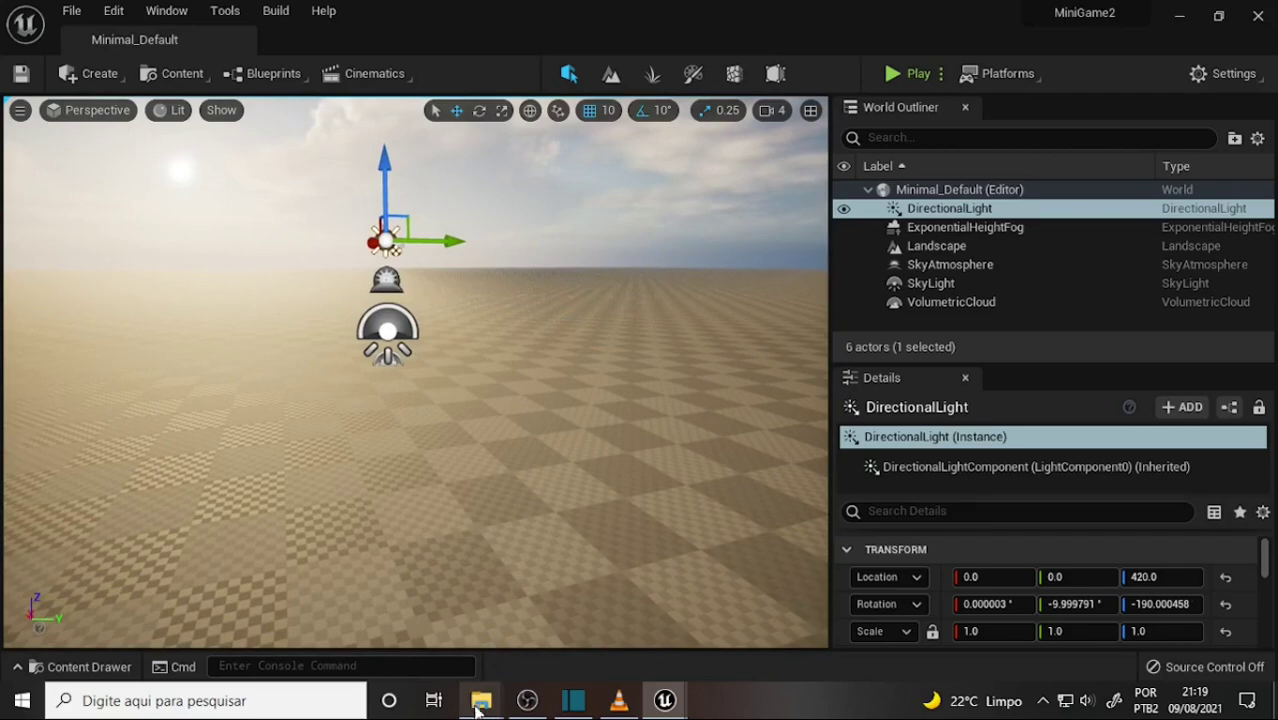
mouse_move(478, 704)
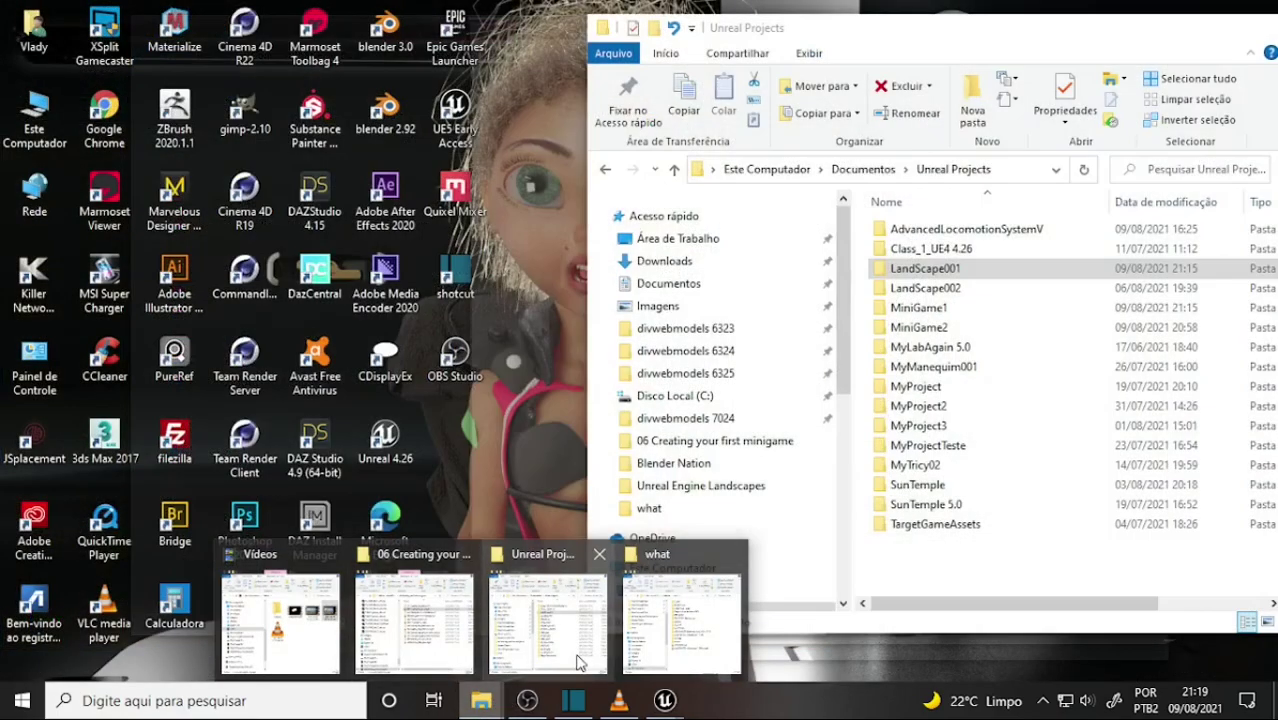
Bring the Unreal Projects File Explorer window to the front over the editor
left_click(563, 660)
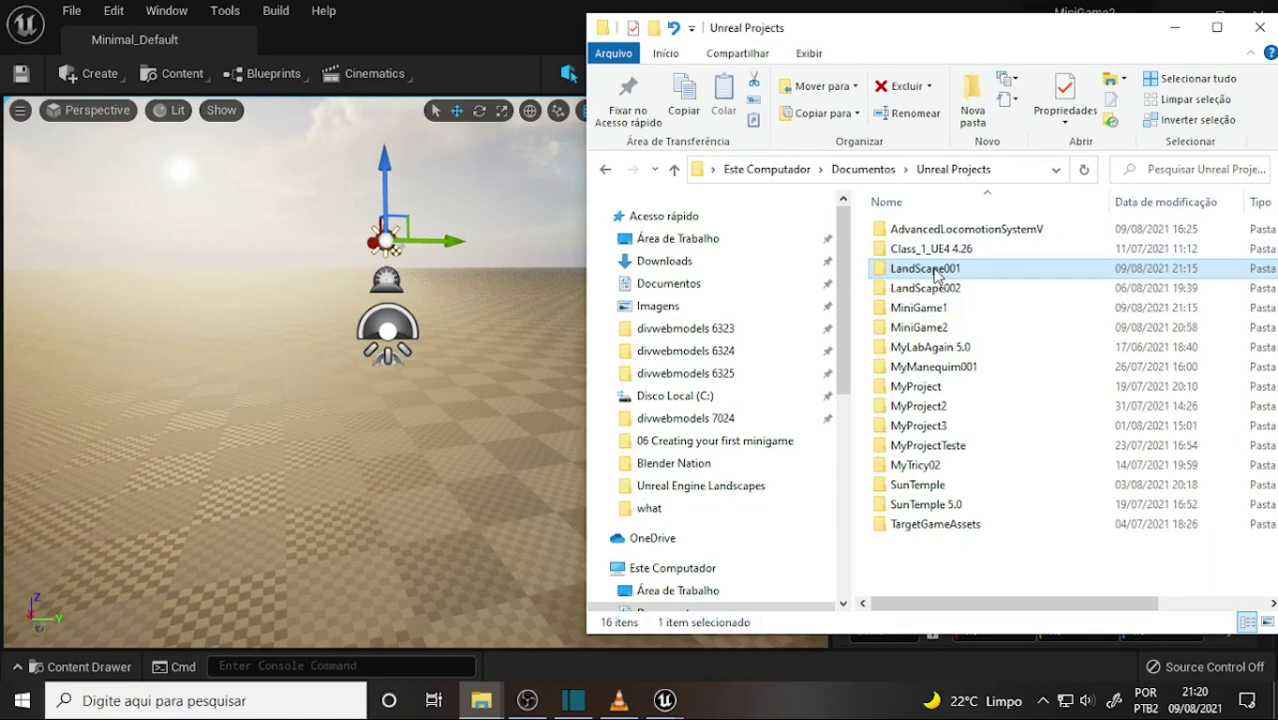
Look inside the LandScape001, LandScape002 and MiniGame1 folders, returning to Unreal Projects after each
double_click(936, 270)
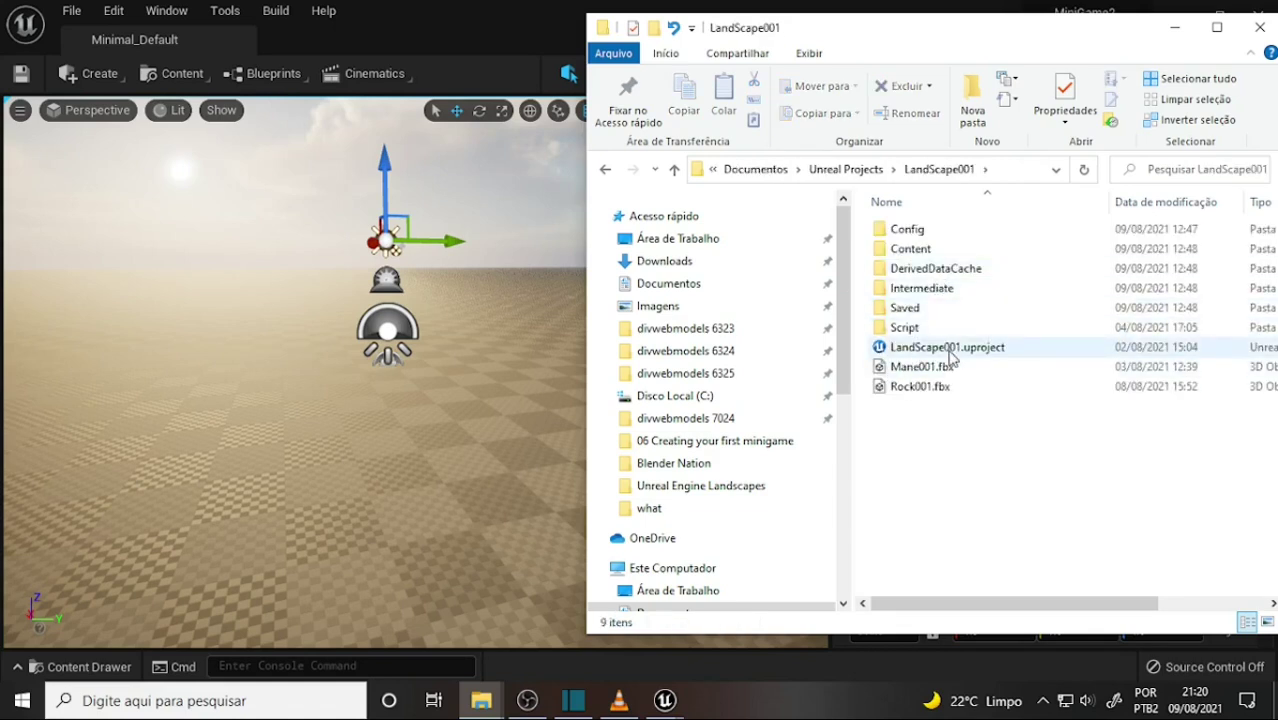
left_click(674, 169)
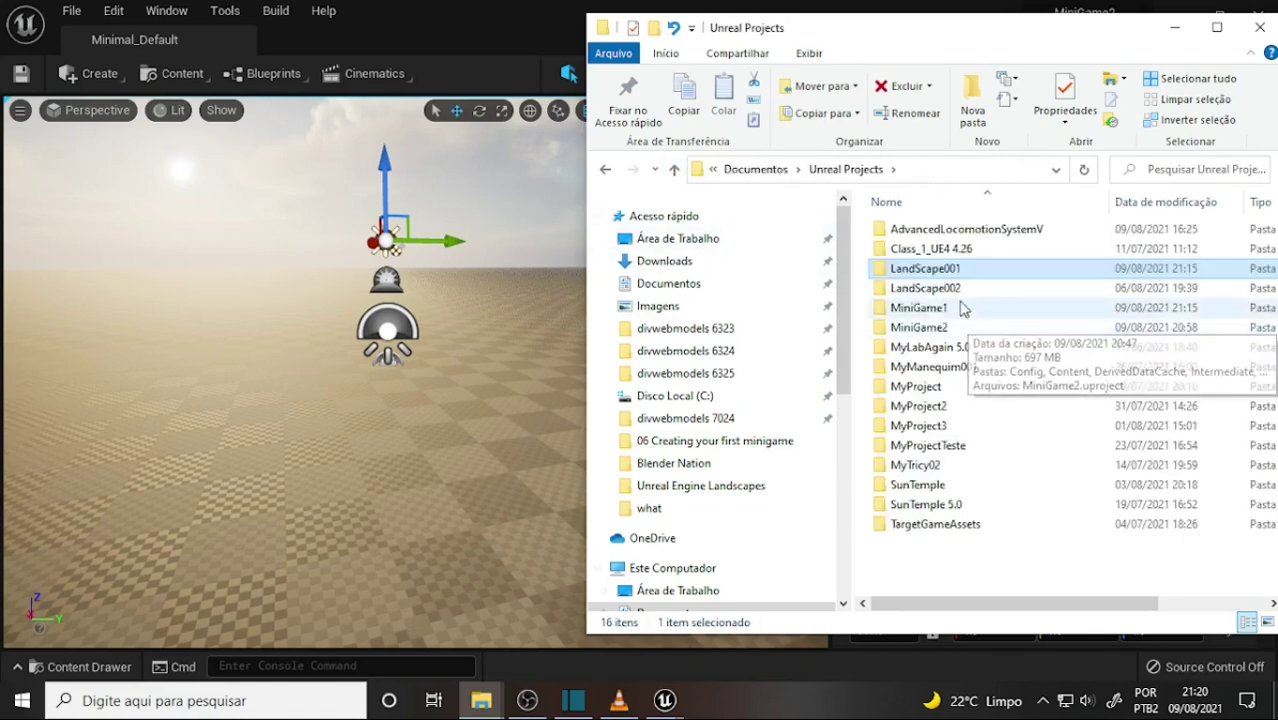
double_click(930, 288)
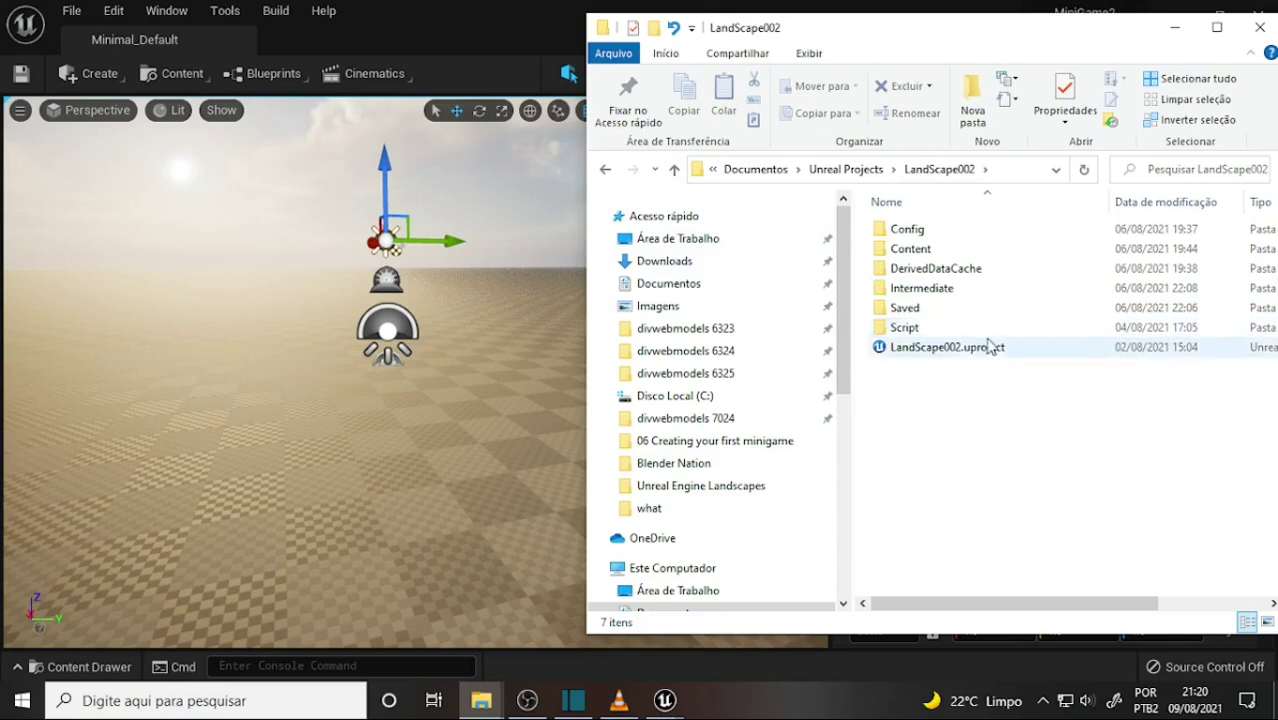
left_click(676, 172)
left_click(918, 310)
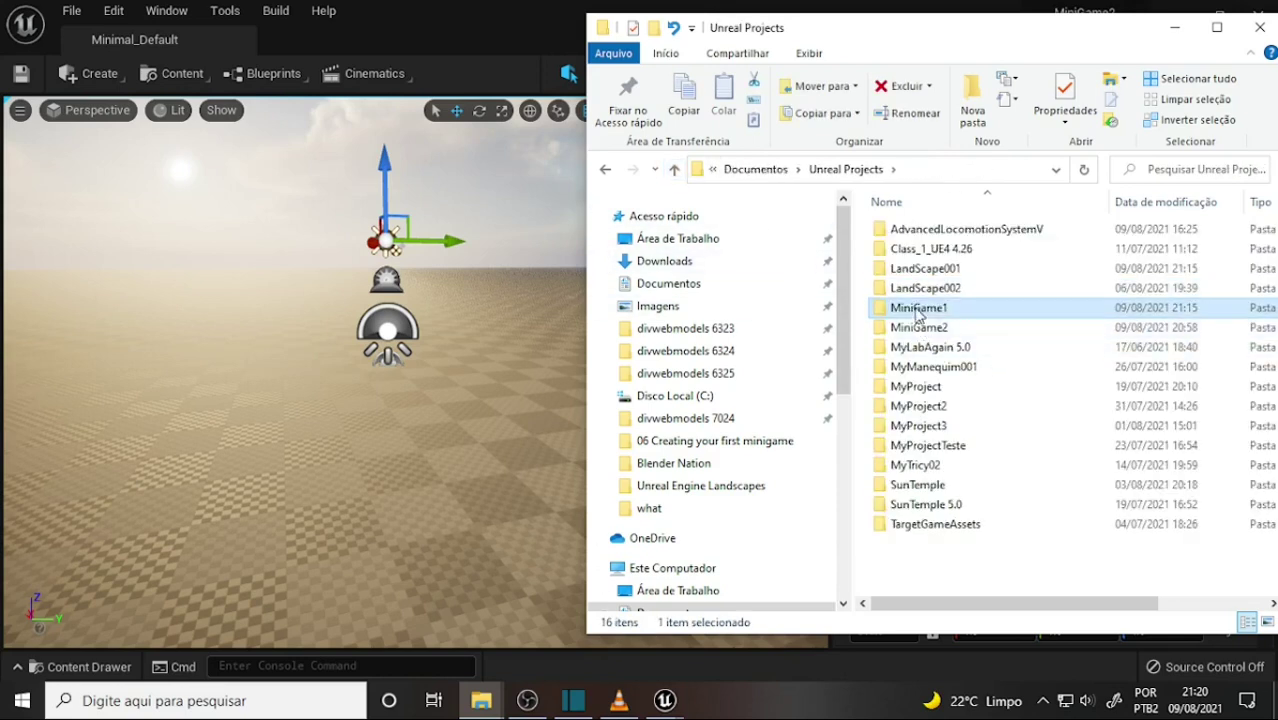
double_click(918, 312)
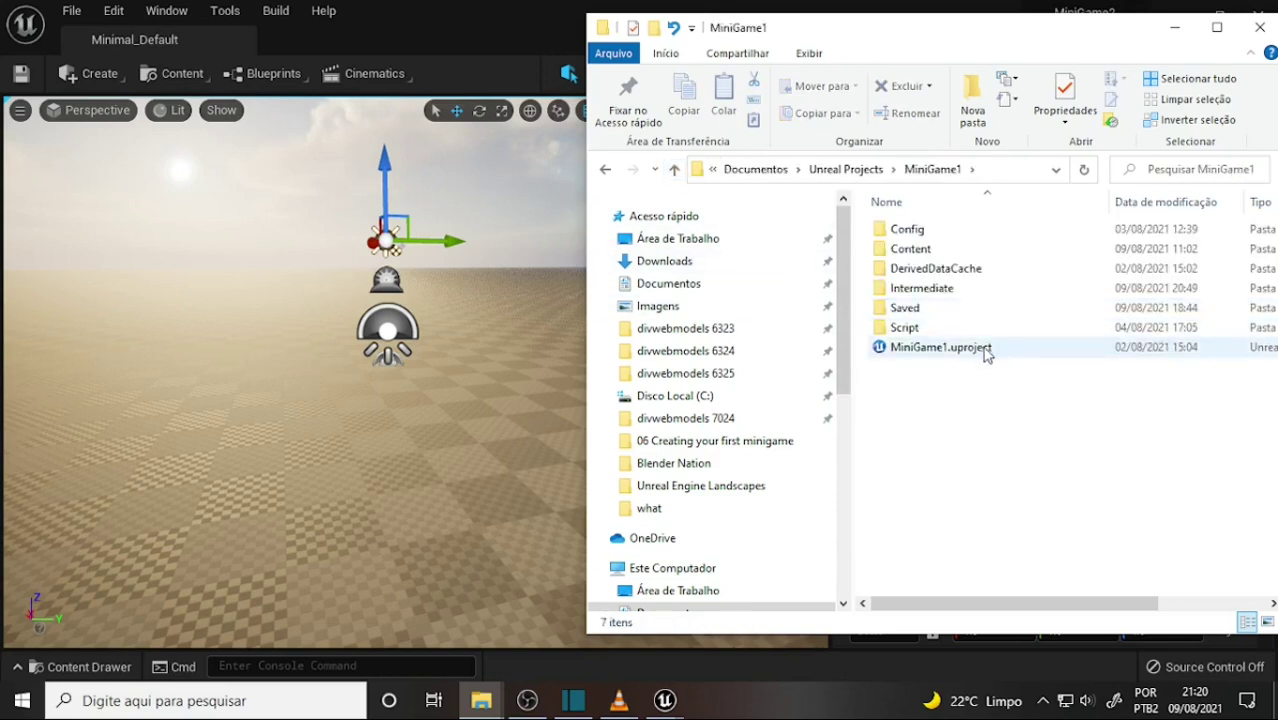
left_click(672, 172)
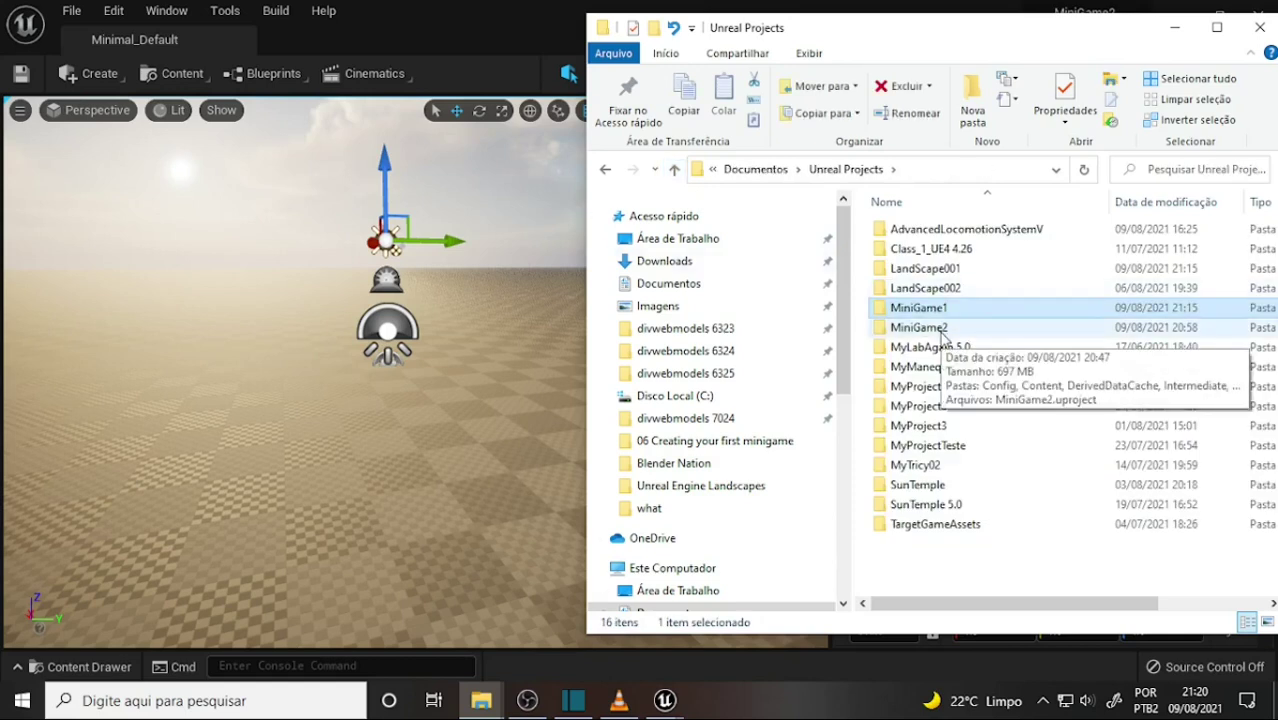
left_click(930, 276)
double_click(930, 270)
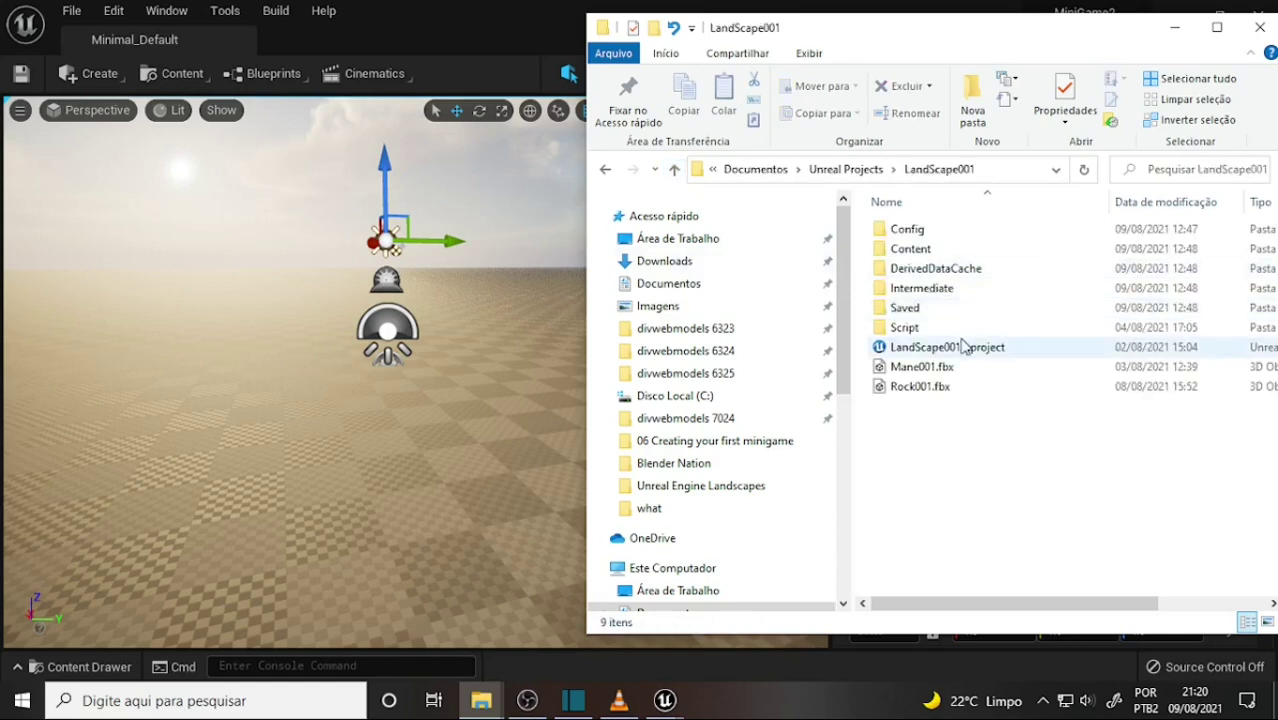
left_click(672, 172)
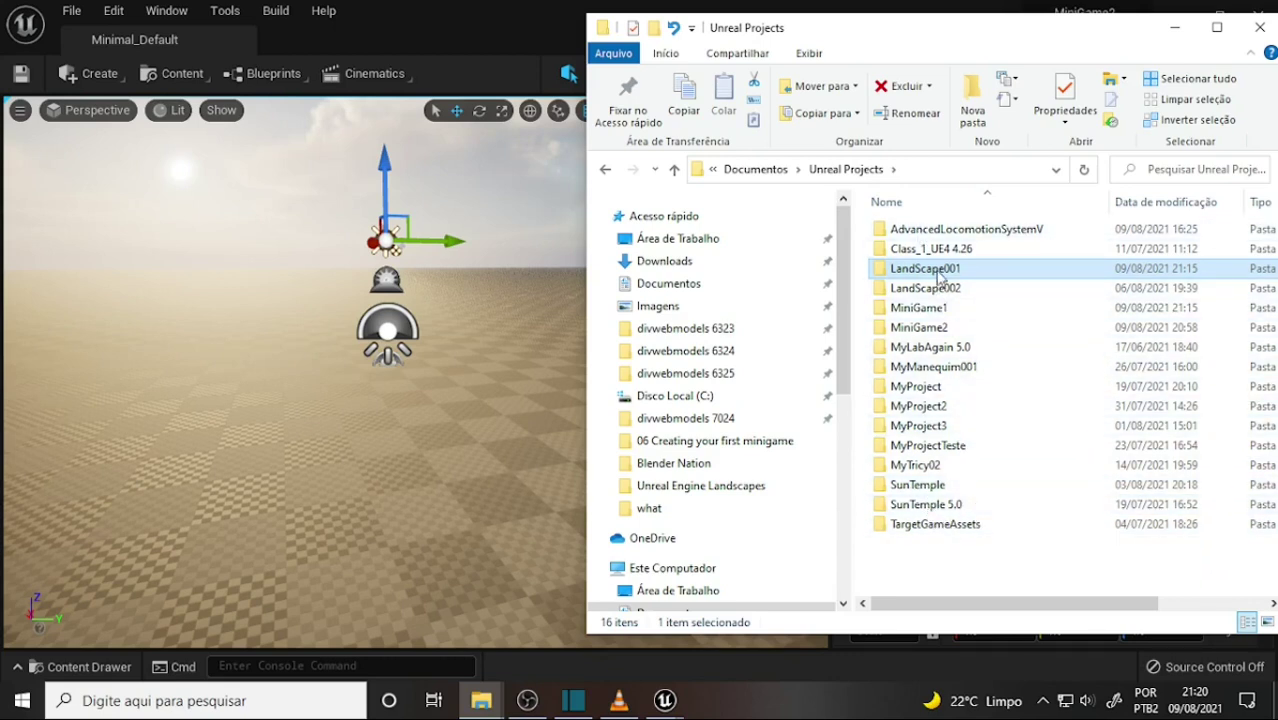
Nudge the folder window left, return to the Unreal editor, and fly forward past the lights
mouse_move(942, 414)
mouse_move(926, 489)
left_click_drag(1094, 47, 1030, 47)
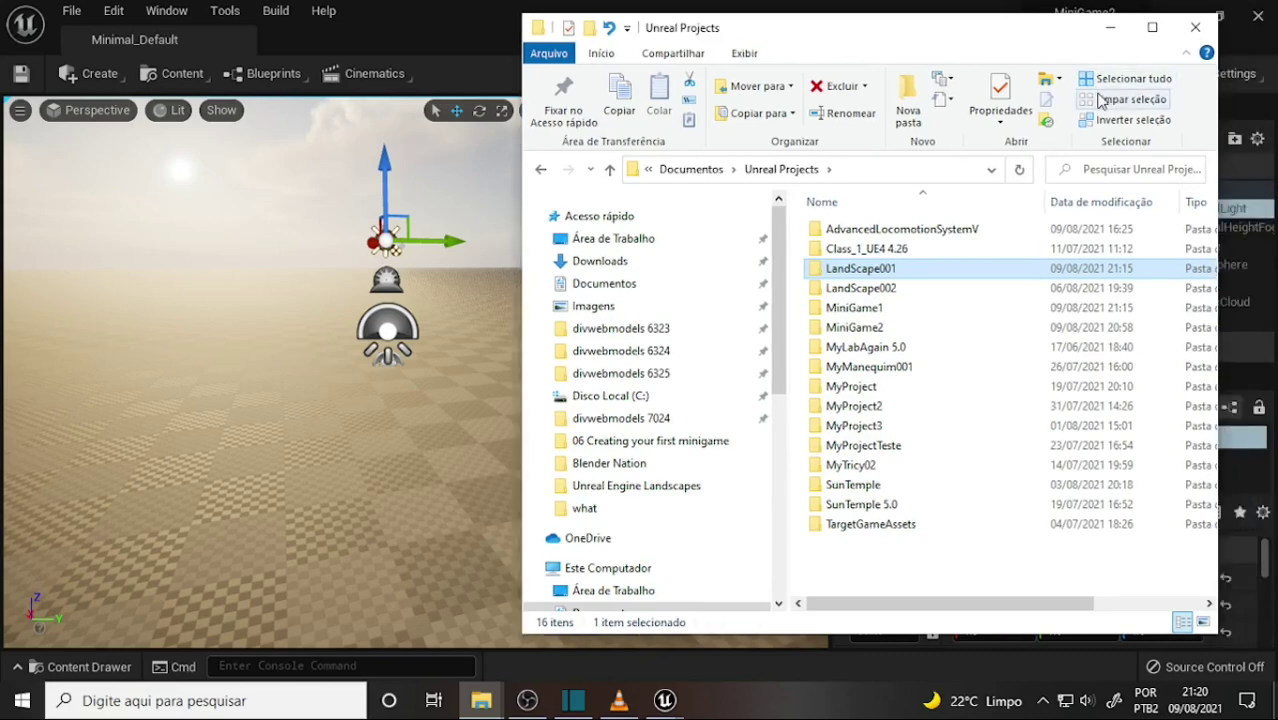
left_click(976, 10)
right_click_drag(590, 379, 570, 360)
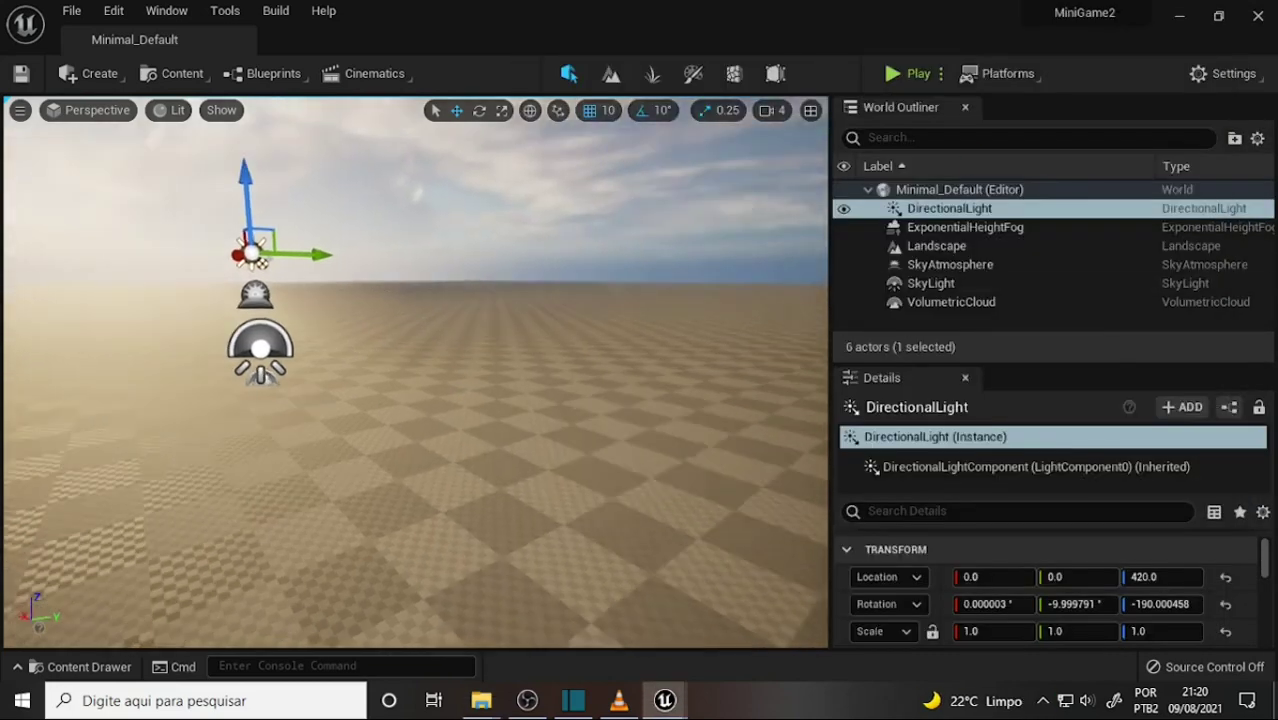
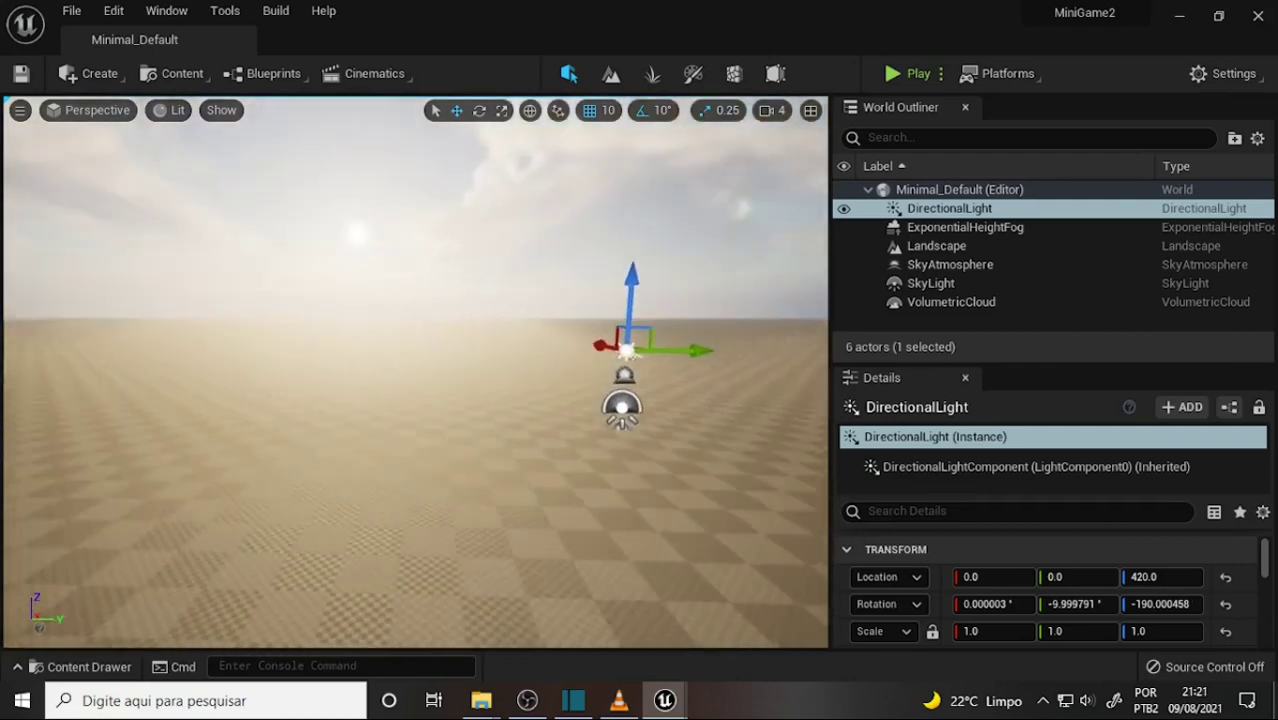
Turn the viewport toward the sun and open the Content Drawer showing StarterContent
mouse_move(575, 330)
right_mouse_down()
mouse_move(455, 335)
mouse_move(560, 335)
mouse_move(562, 390)
mouse_move(597, 447)
right_mouse_up()
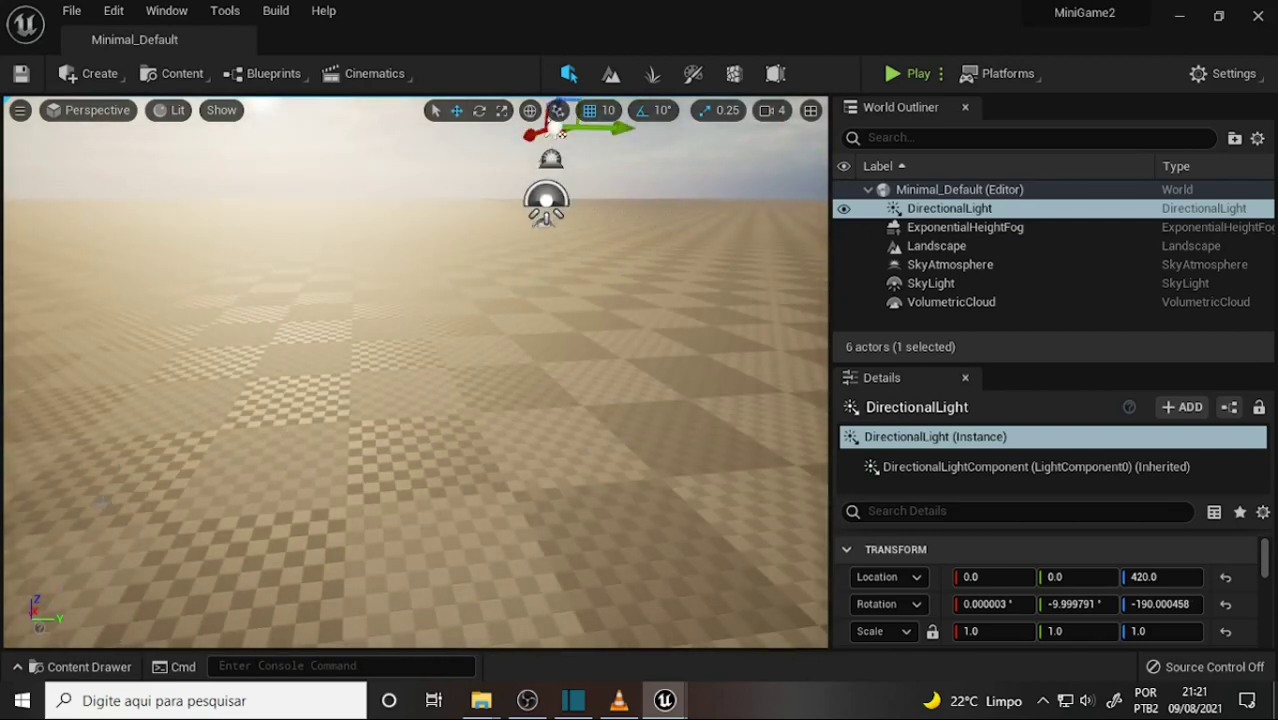
left_click(88, 668)
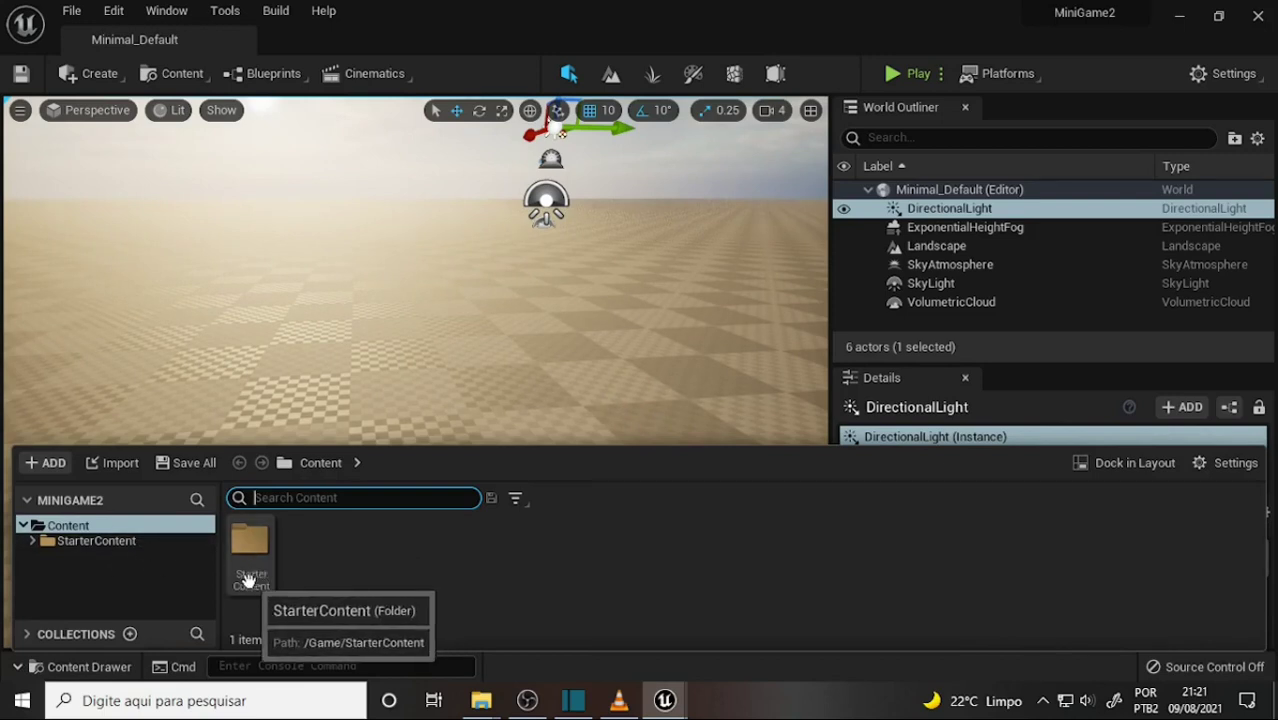
Add the Third Person feature pack to the project, then reopen the Content Drawer to see ThirdPersonBP
left_click(48, 462)
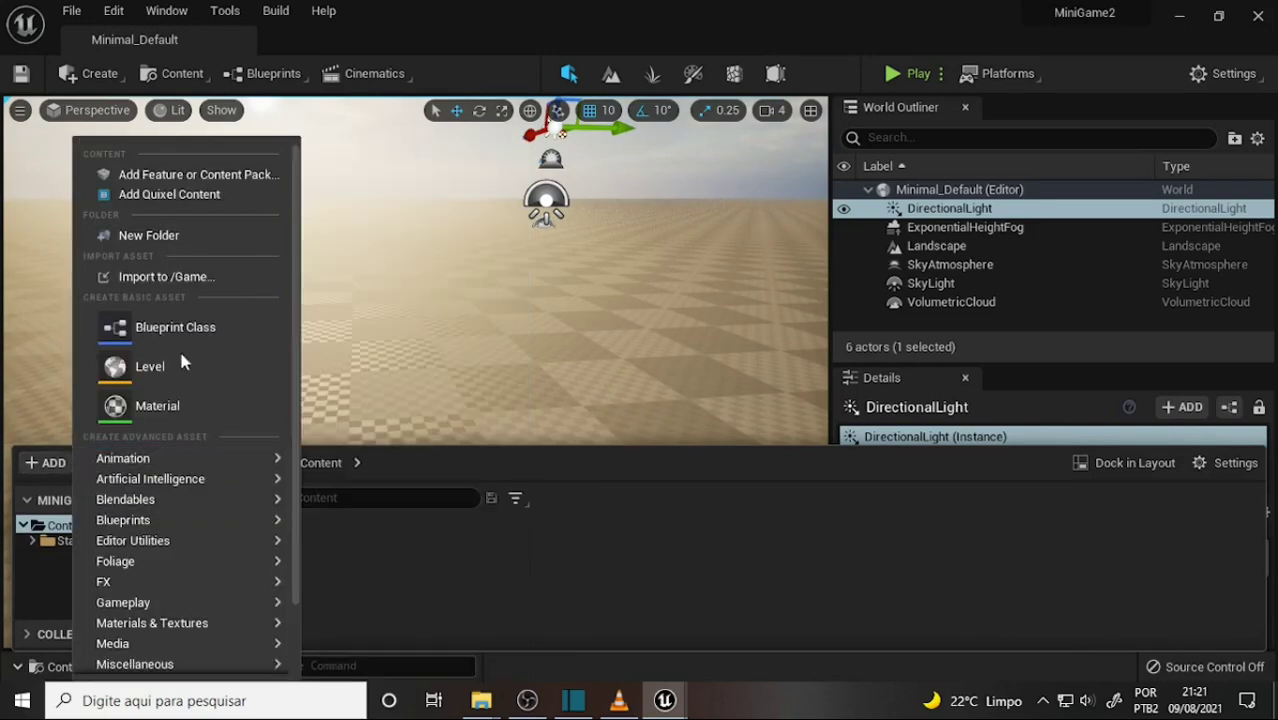
left_click(179, 176)
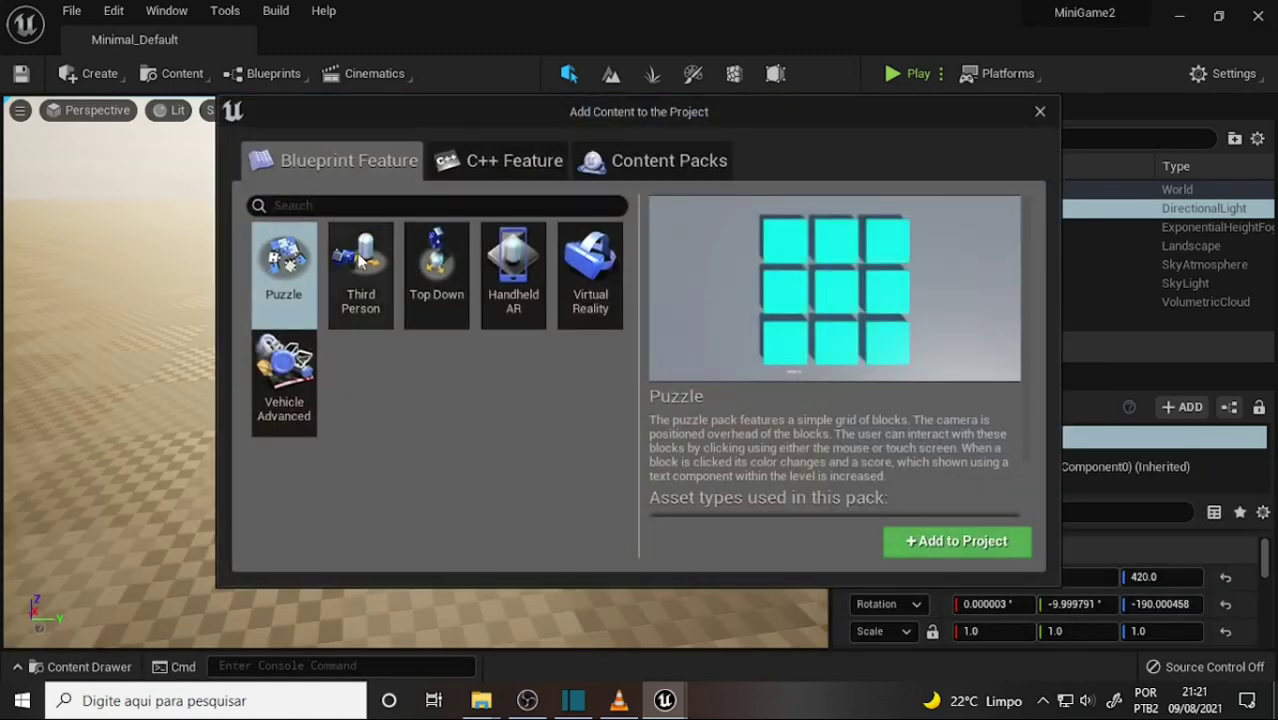
left_click(372, 321)
left_click(958, 545)
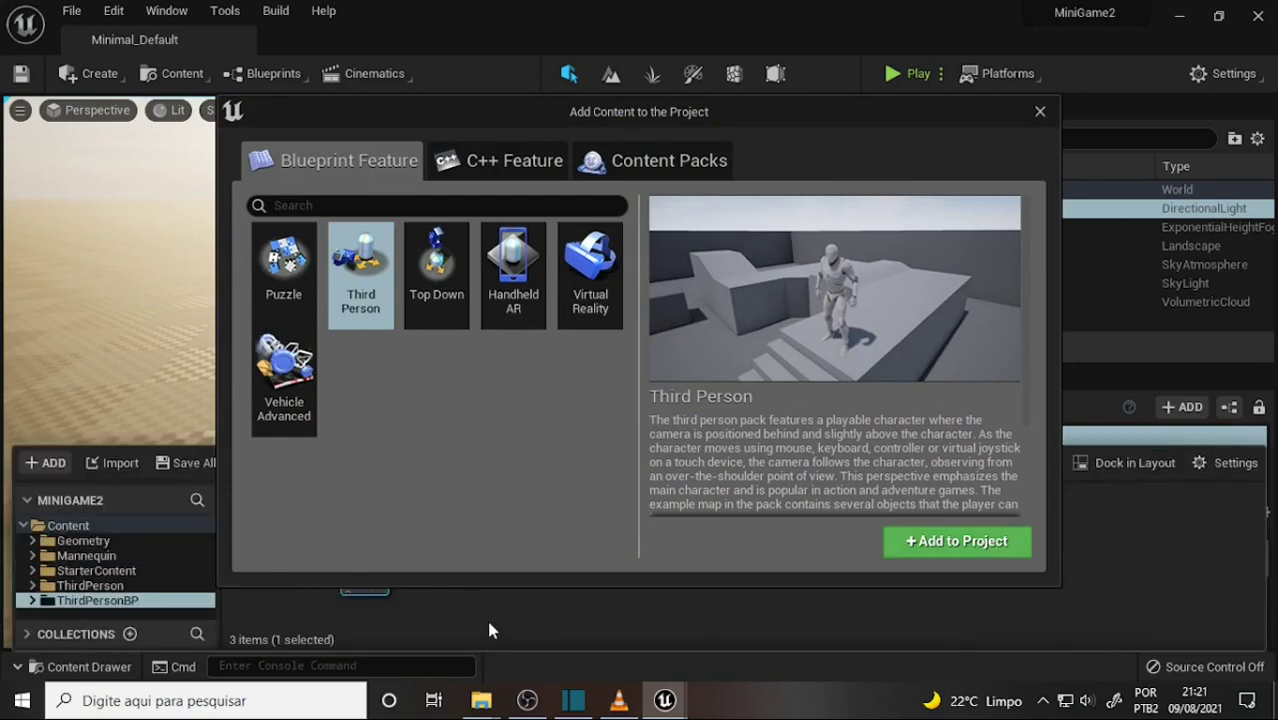
left_click(1040, 111)
left_click(85, 666)
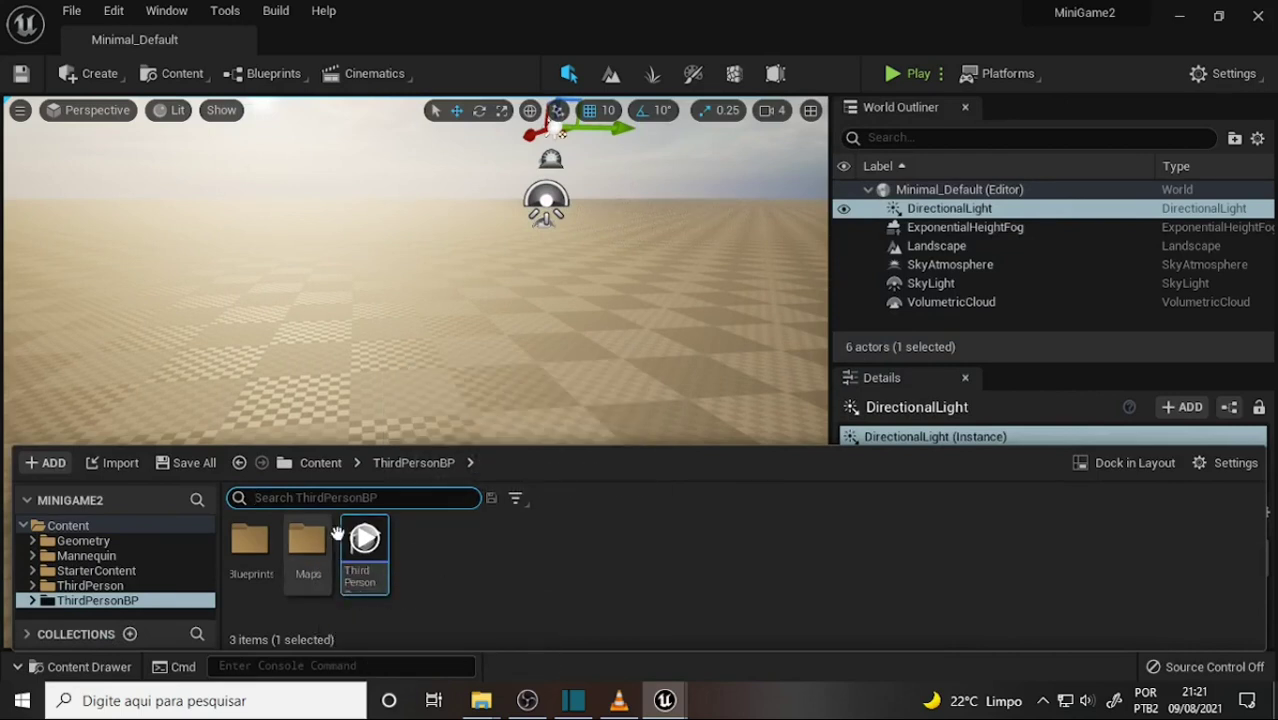
Drag ThirdPersonCharacter from ThirdPersonBP/Blueprints into the level at -720, -400, 196, and frame it
double_click(251, 545)
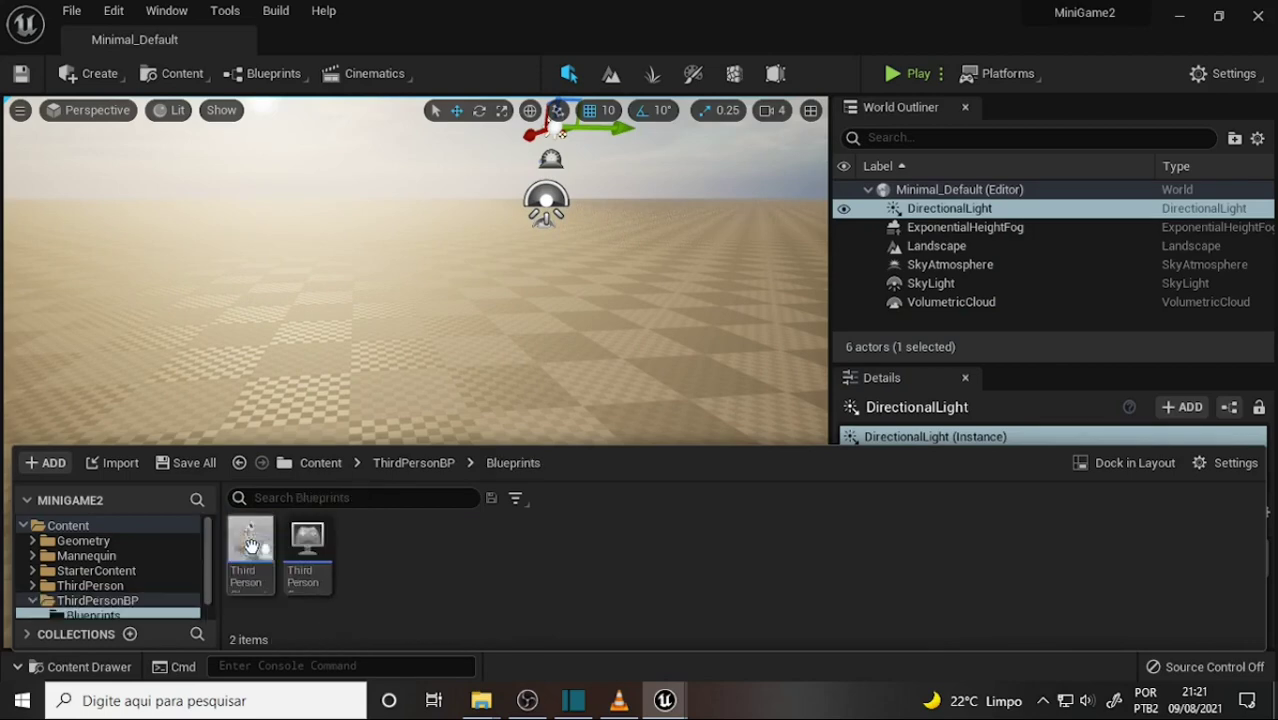
left_click(255, 545)
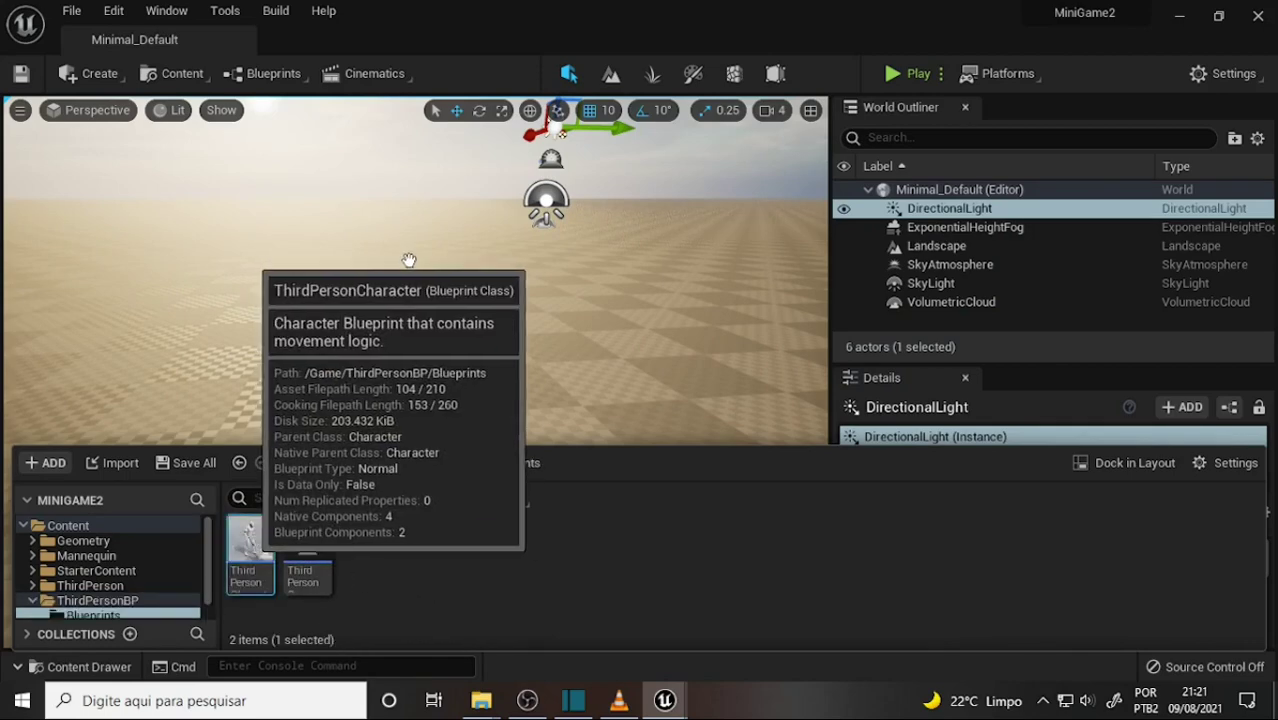
left_click_drag(410, 263, 465, 375)
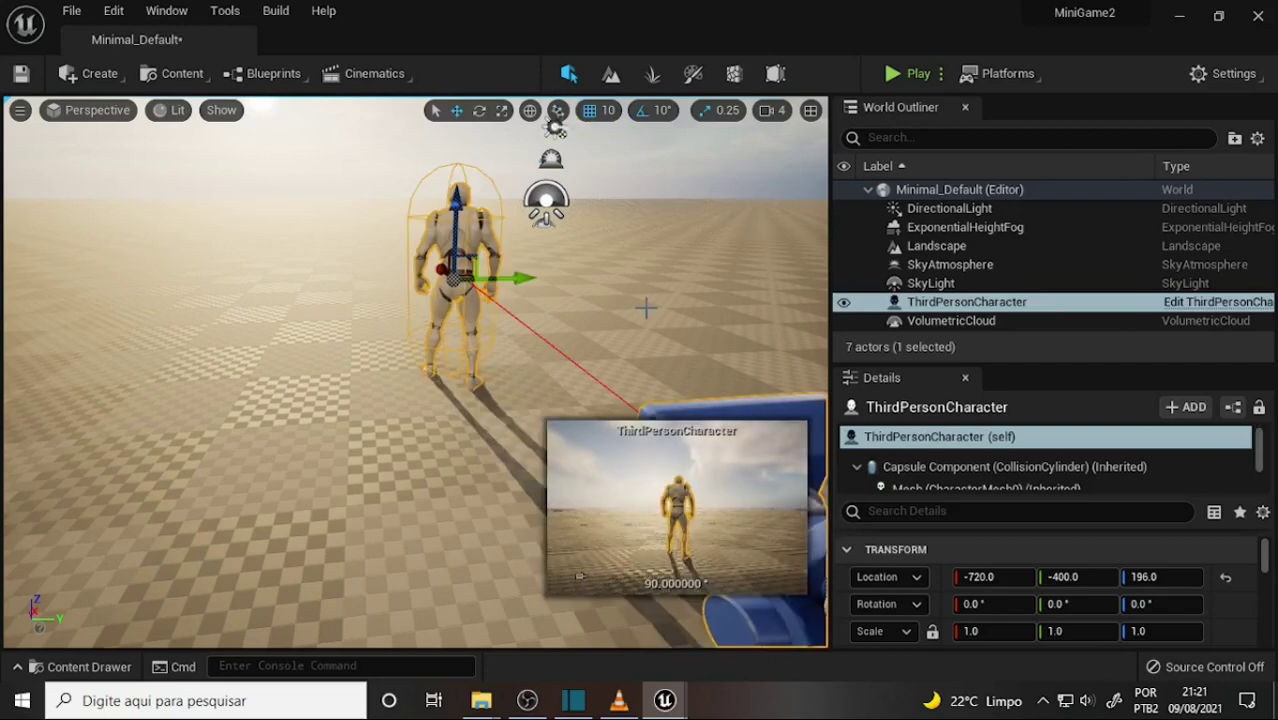
middle_click_drag(556, 125, 533, 110)
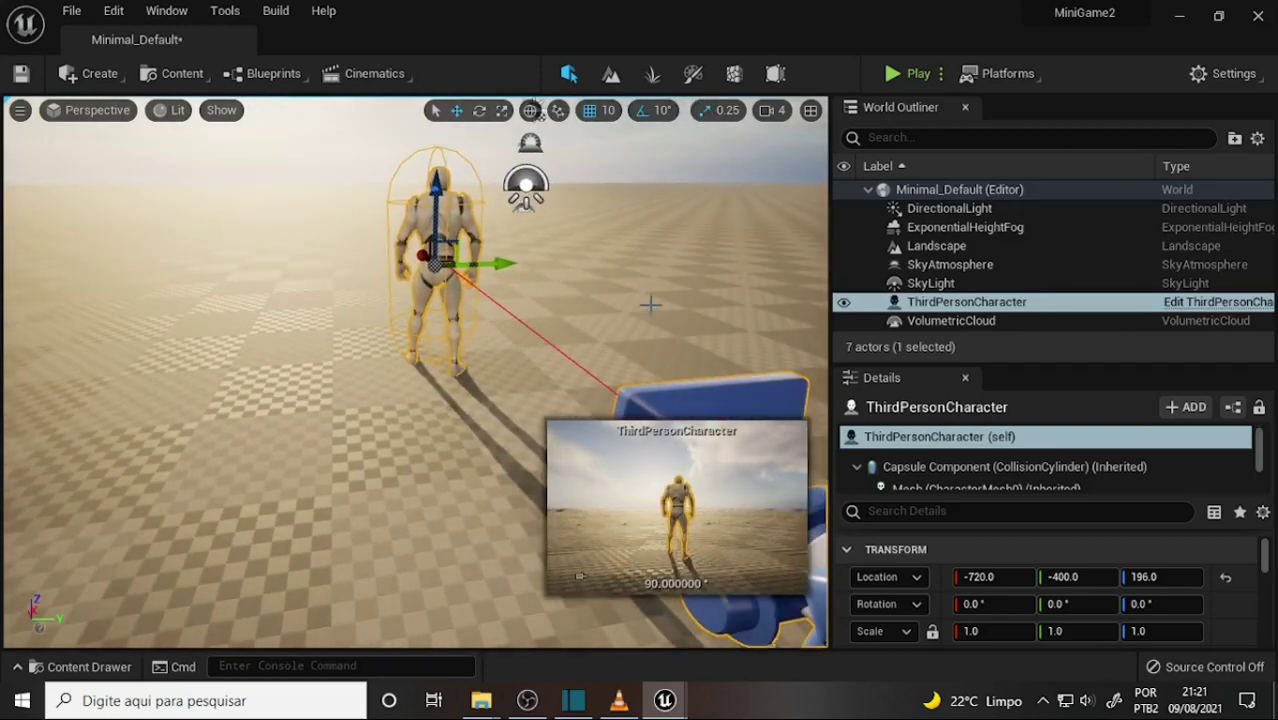
mouse_move(665, 272)
right_mouse_down()
mouse_move(665, 250)
mouse_move(669, 266)
right_mouse_up()
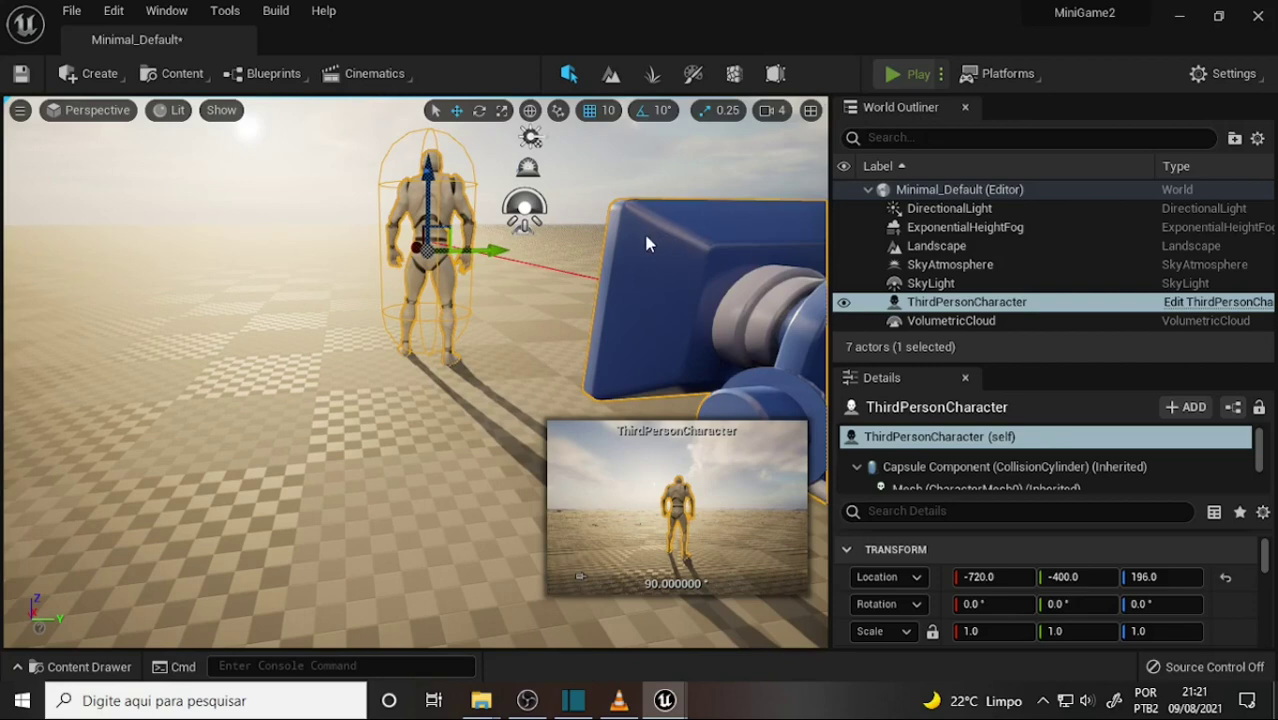
key("alt+p")
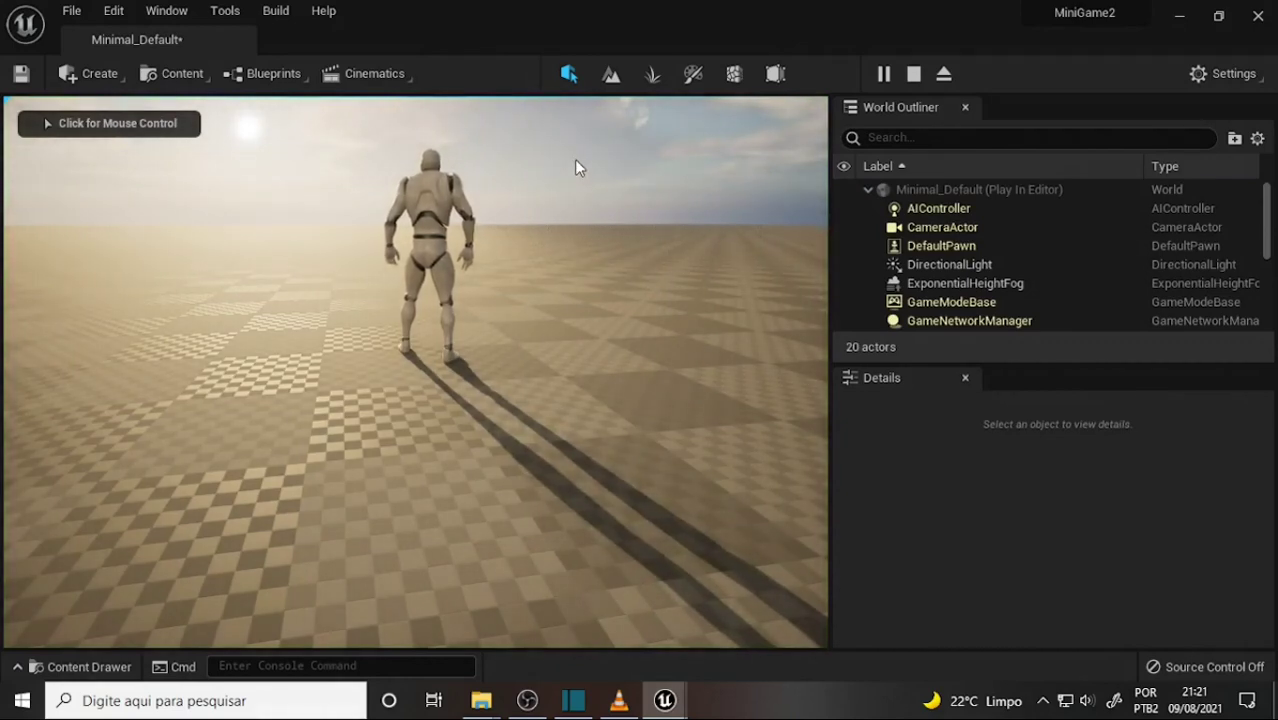
left_click(571, 255)
key("s")
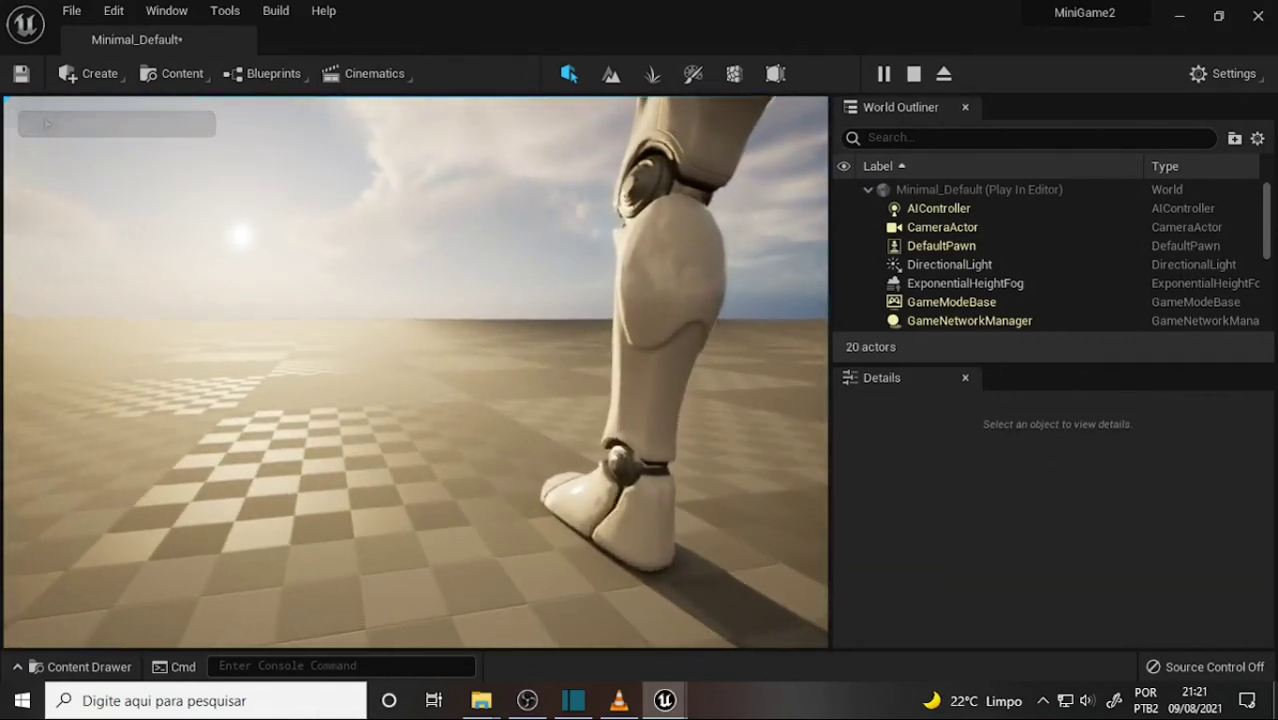
key("Escape")
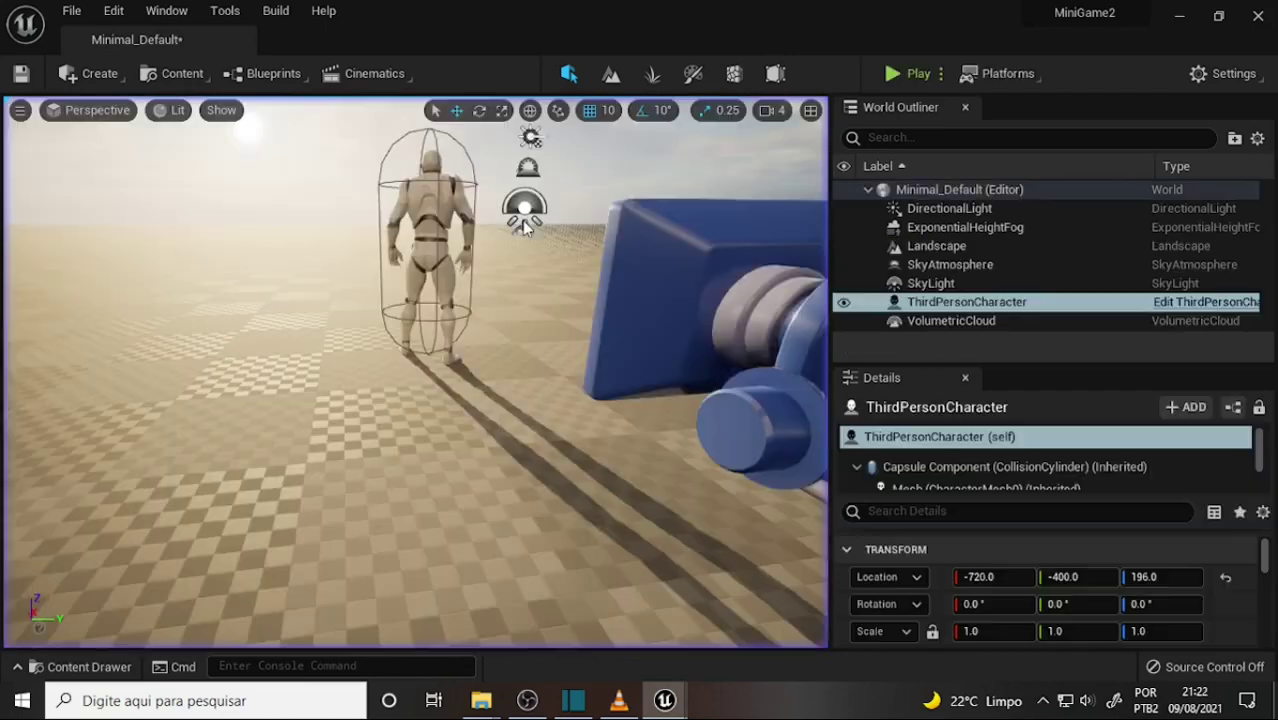
right_click(655, 265)
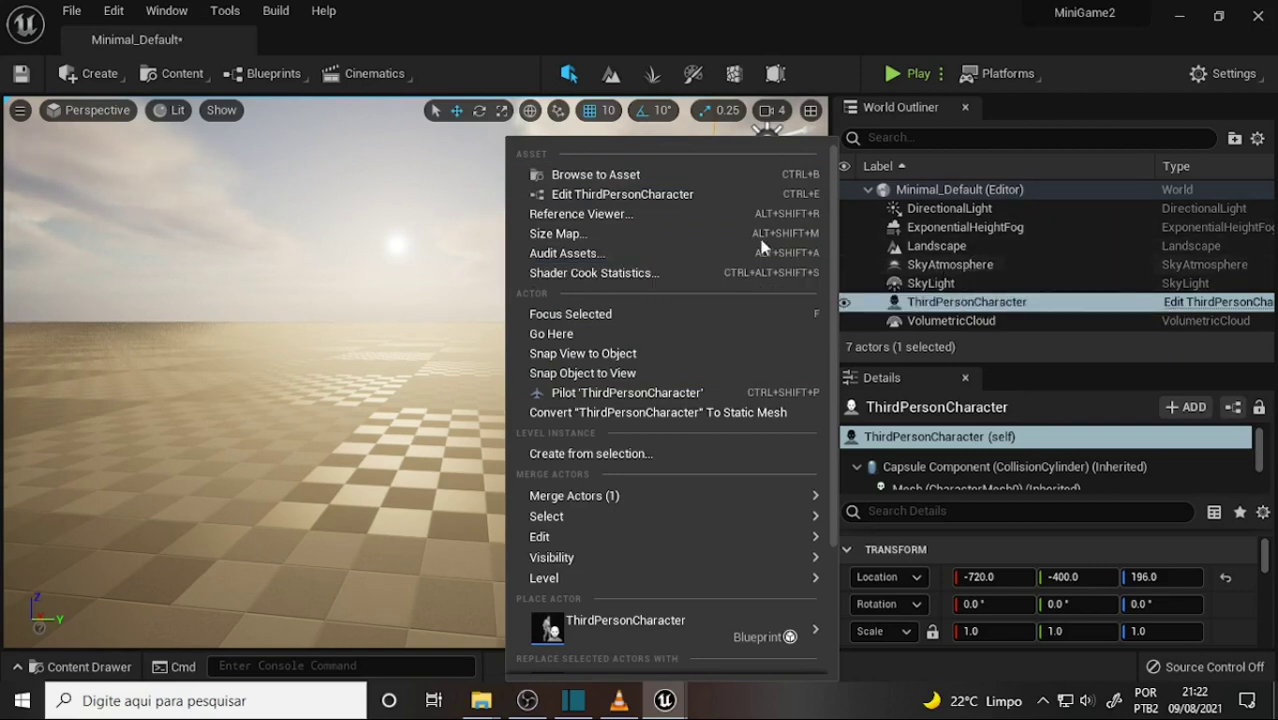
left_click(453, 247)
left_click_drag(583, 253, 700, 200)
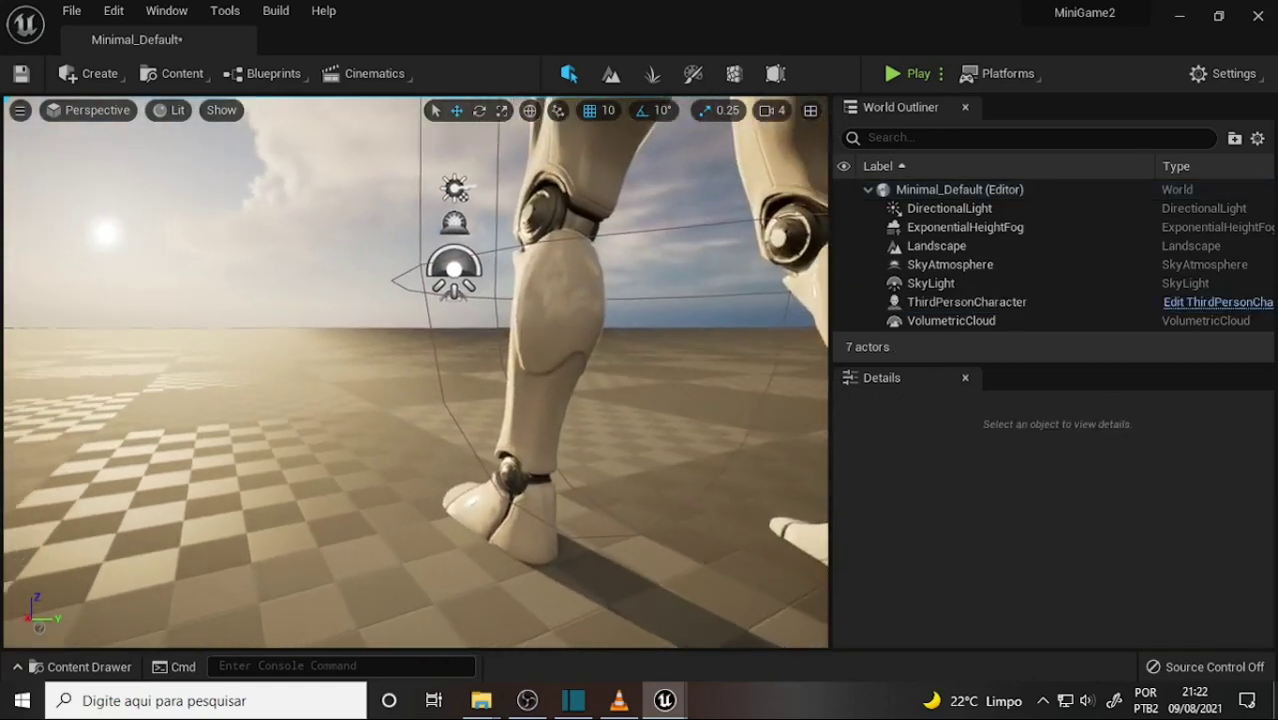
left_click(911, 80)
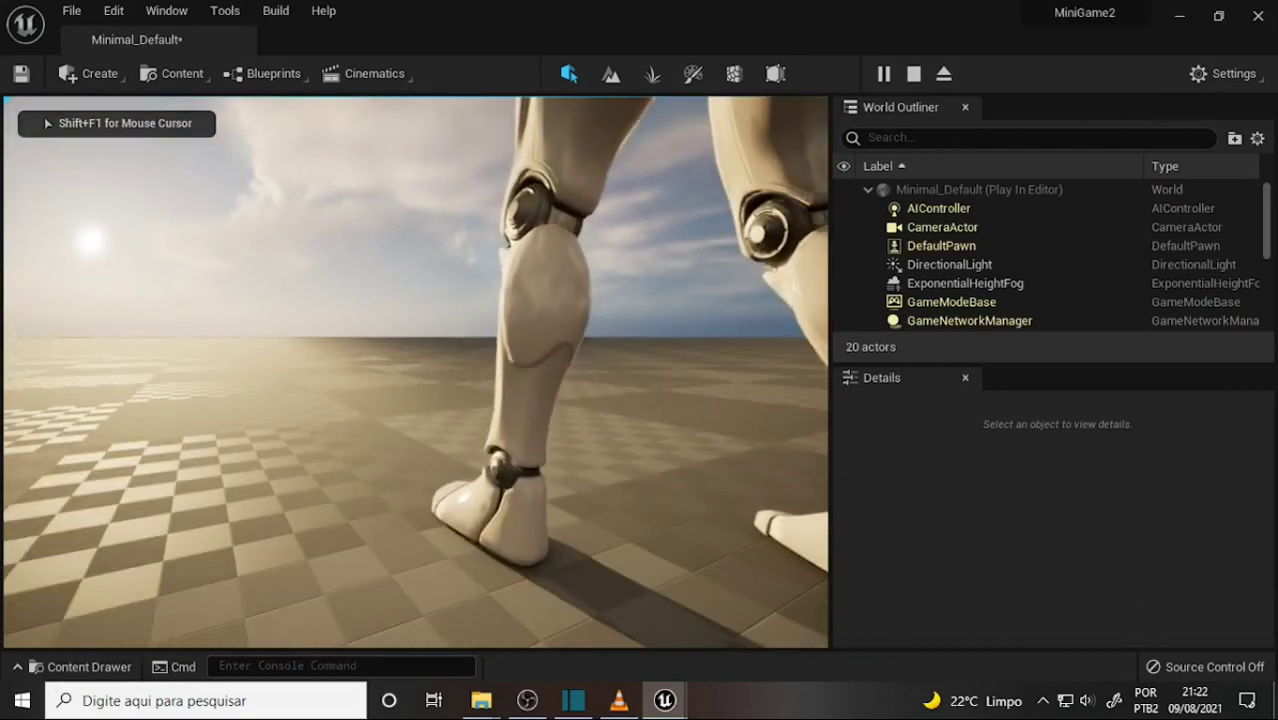
key("Escape")
scroll(645, 298, "down", 5)
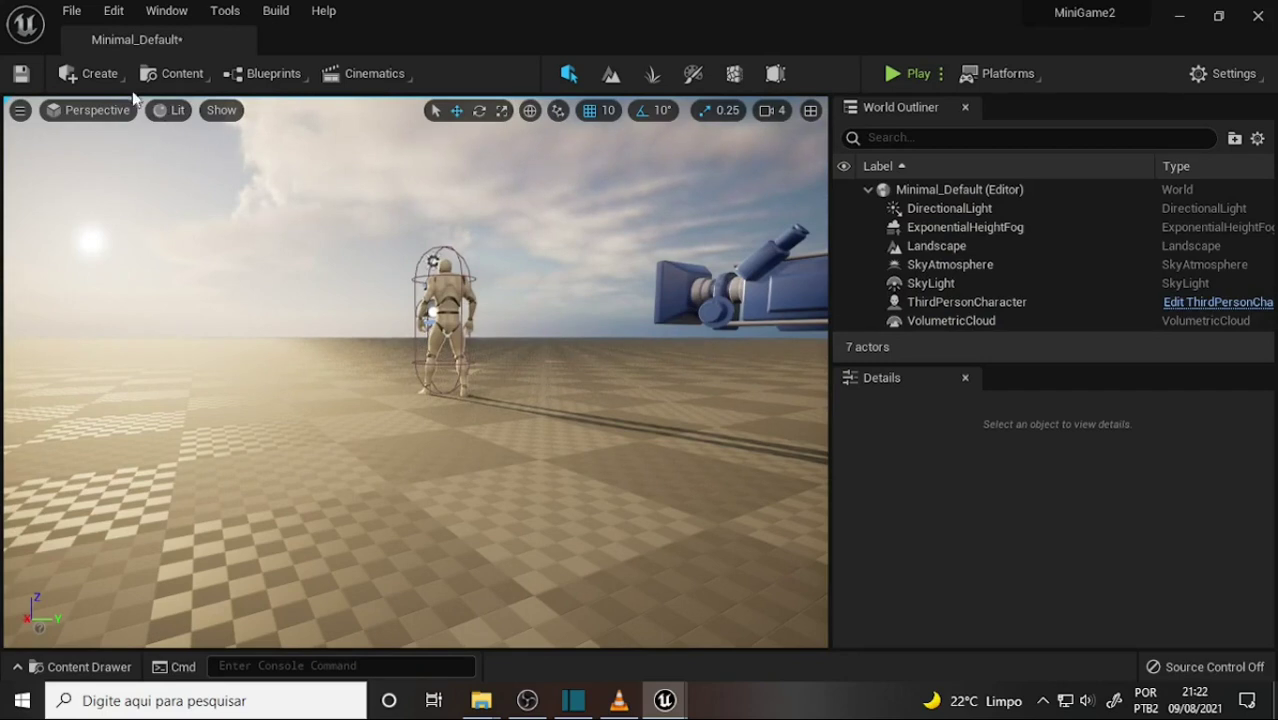
Browse the Create menu's actor list, dismiss it, and reopen it to reach Player Start
left_click(100, 73)
mouse_move(150, 130)
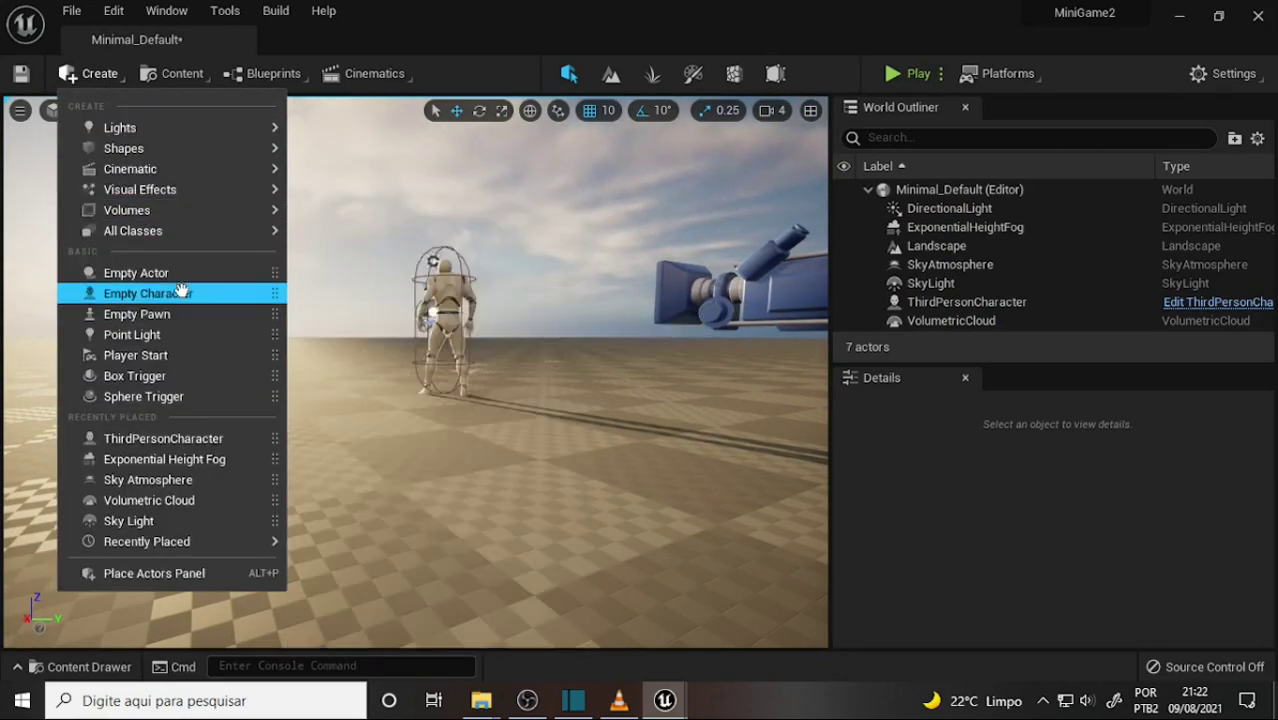
mouse_move(172, 190)
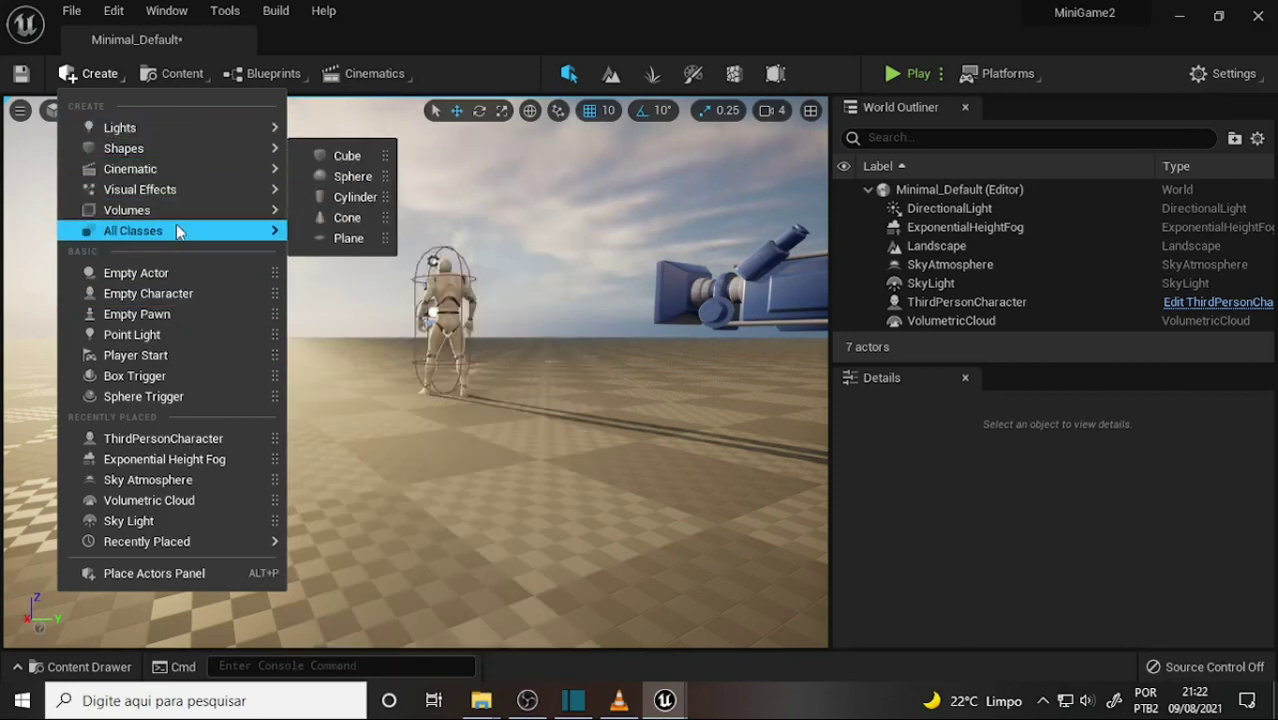
mouse_move(177, 231)
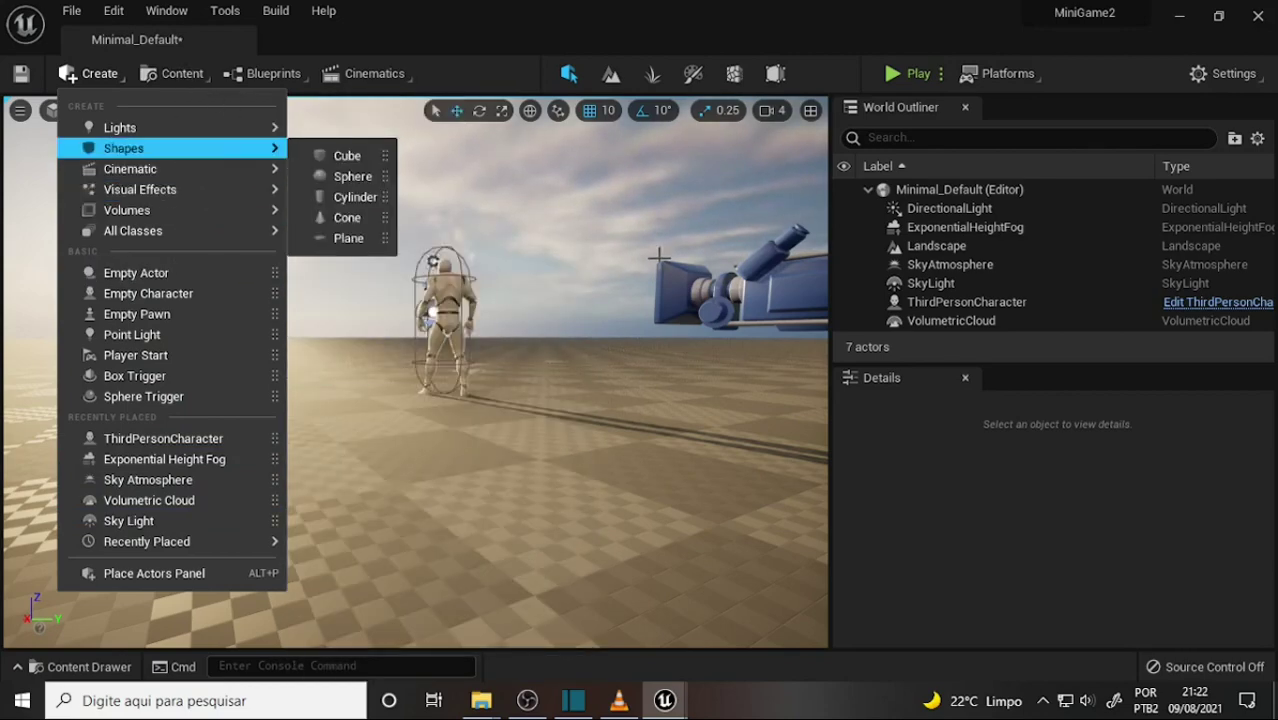
left_click(518, 244)
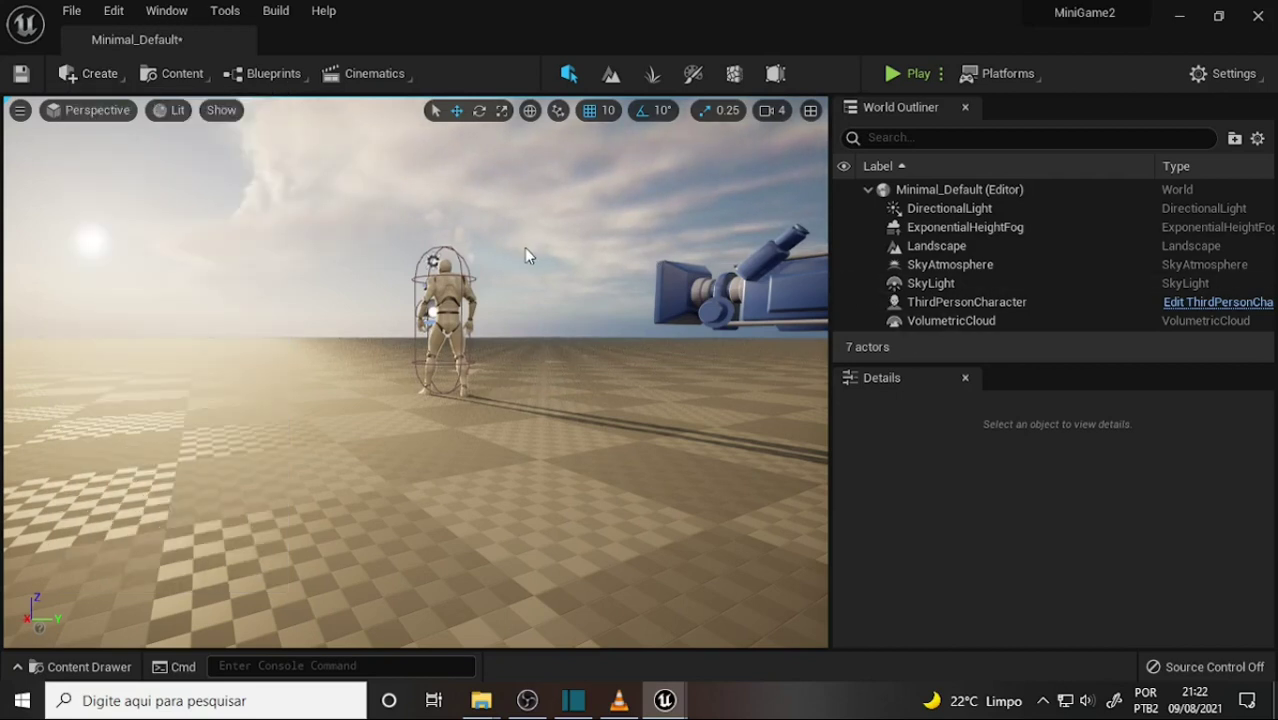
left_click(102, 72)
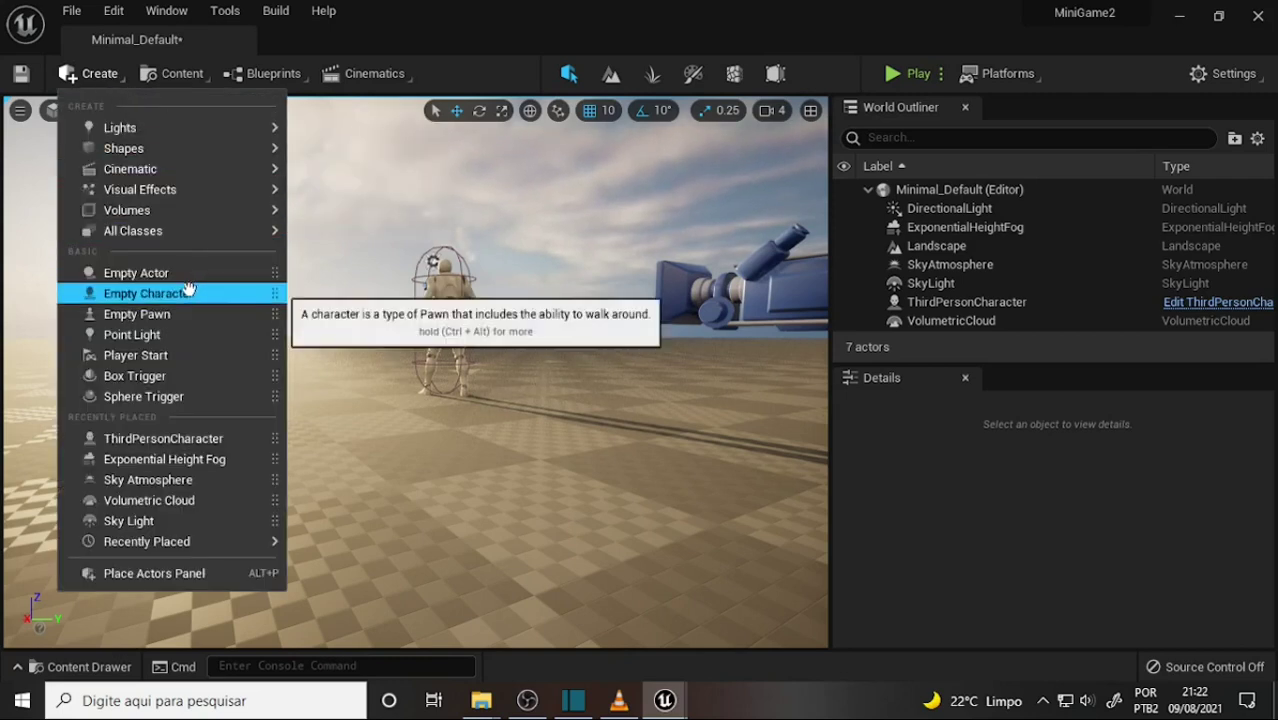
left_click(135, 355)
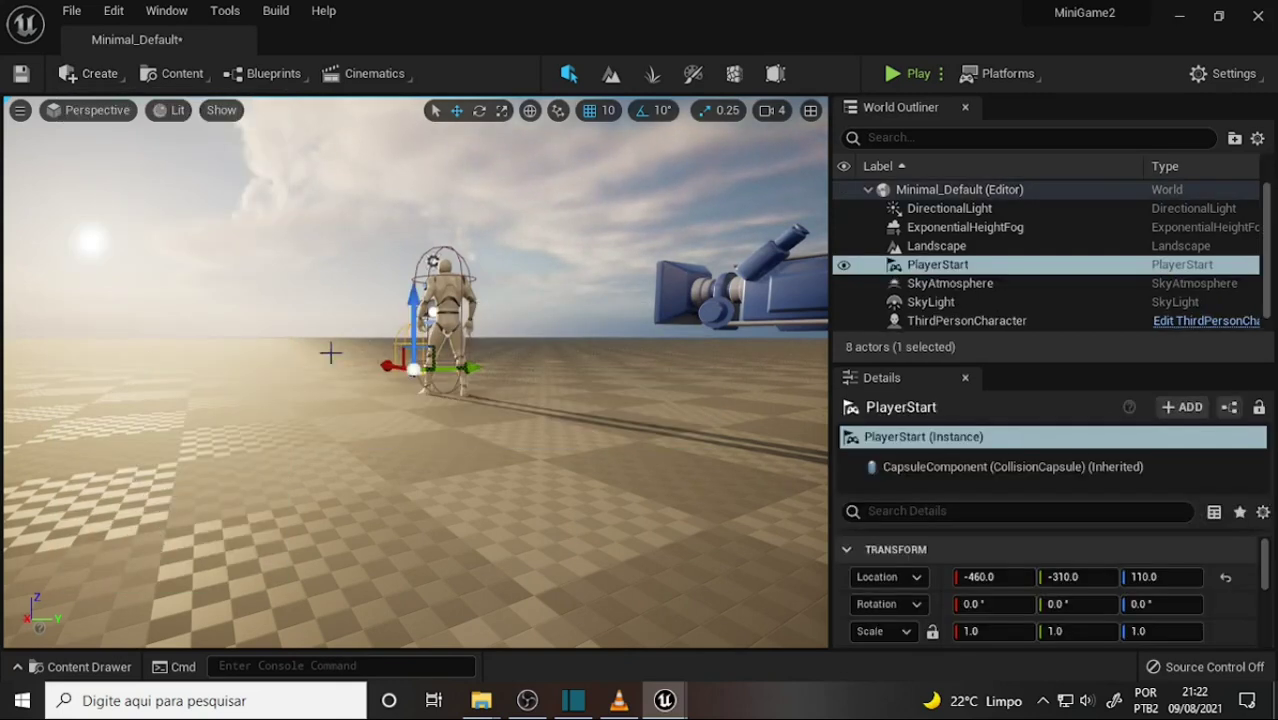
left_click_drag(412, 320, 404, 217)
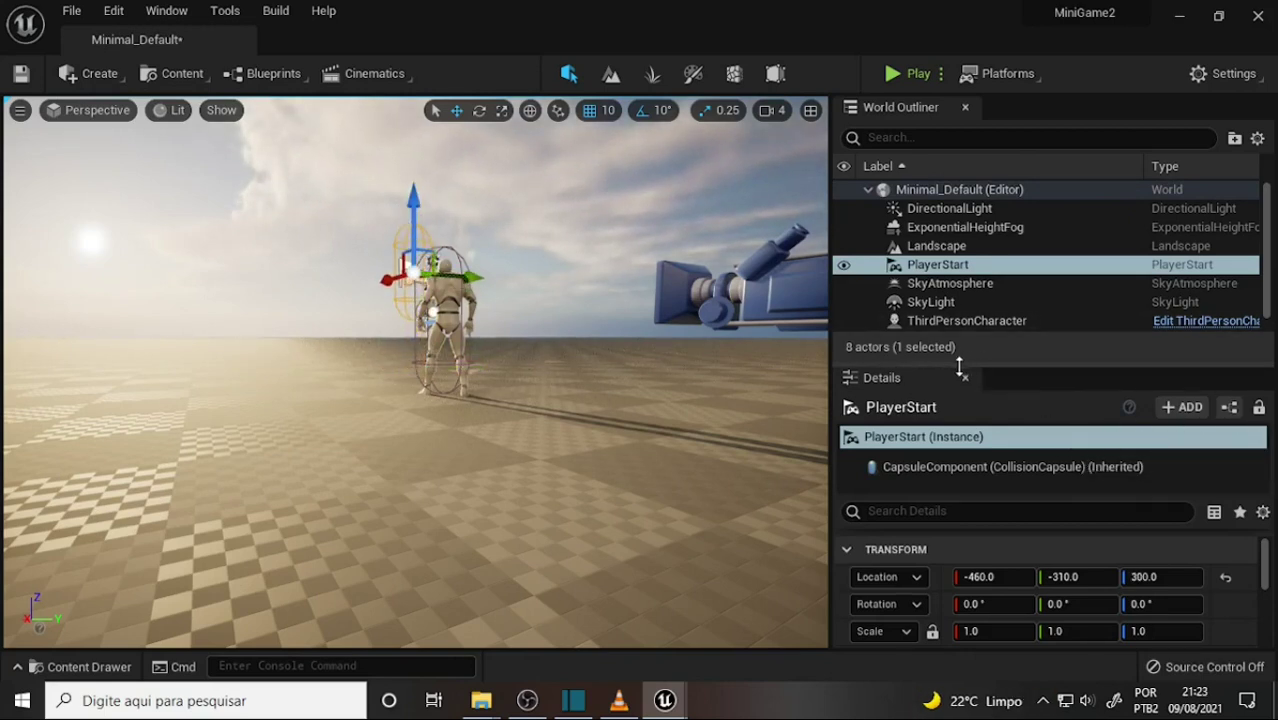
left_click_drag(962, 364, 963, 118)
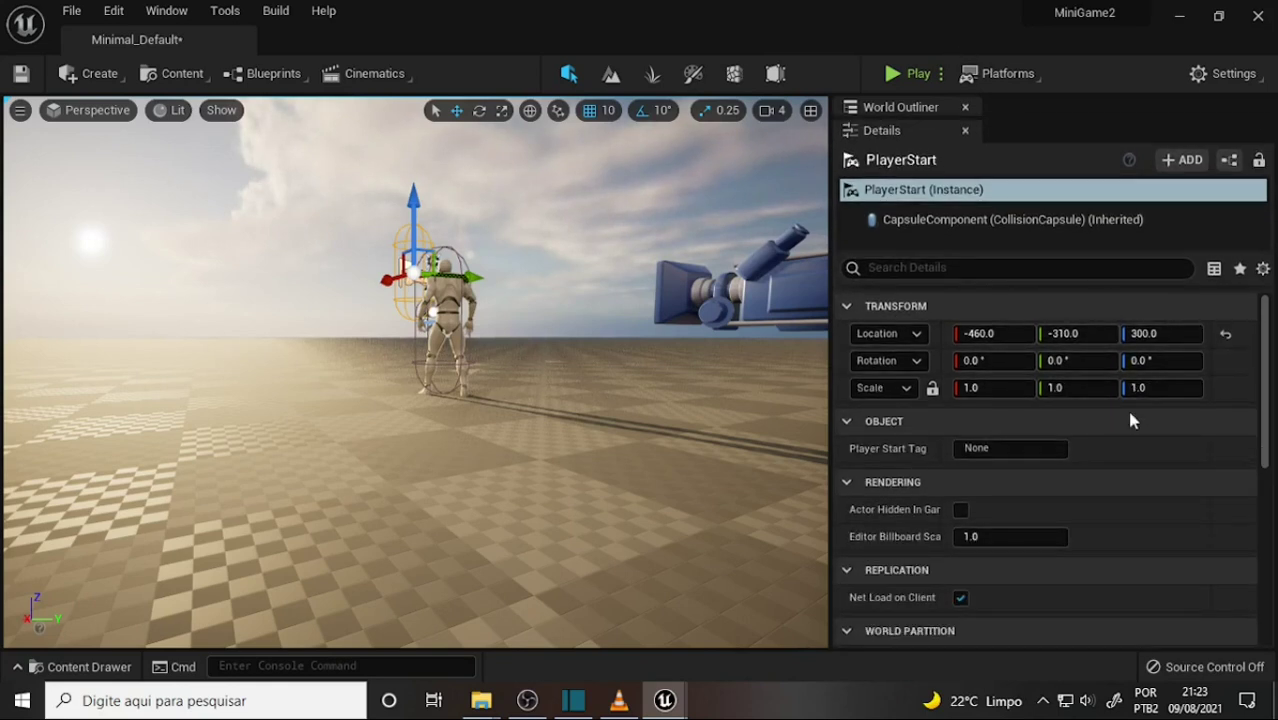
scroll(1145, 460, "down", 5)
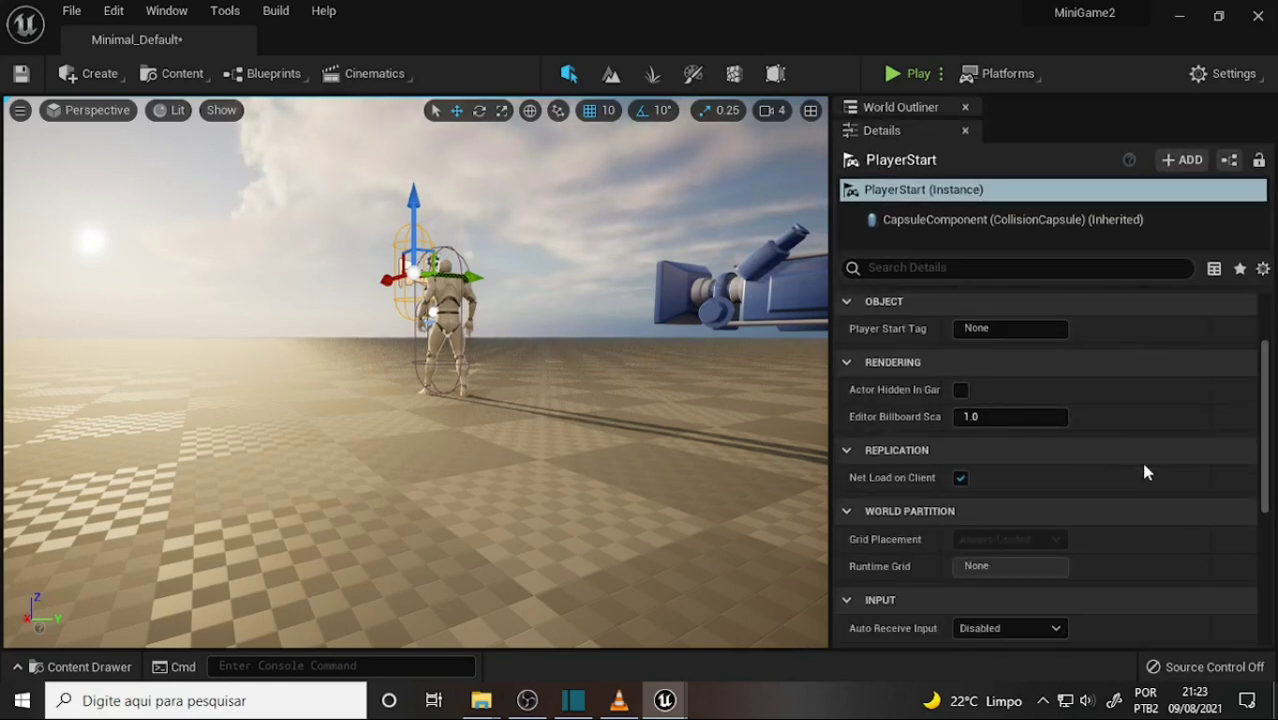
scroll(1146, 472, "down", 1)
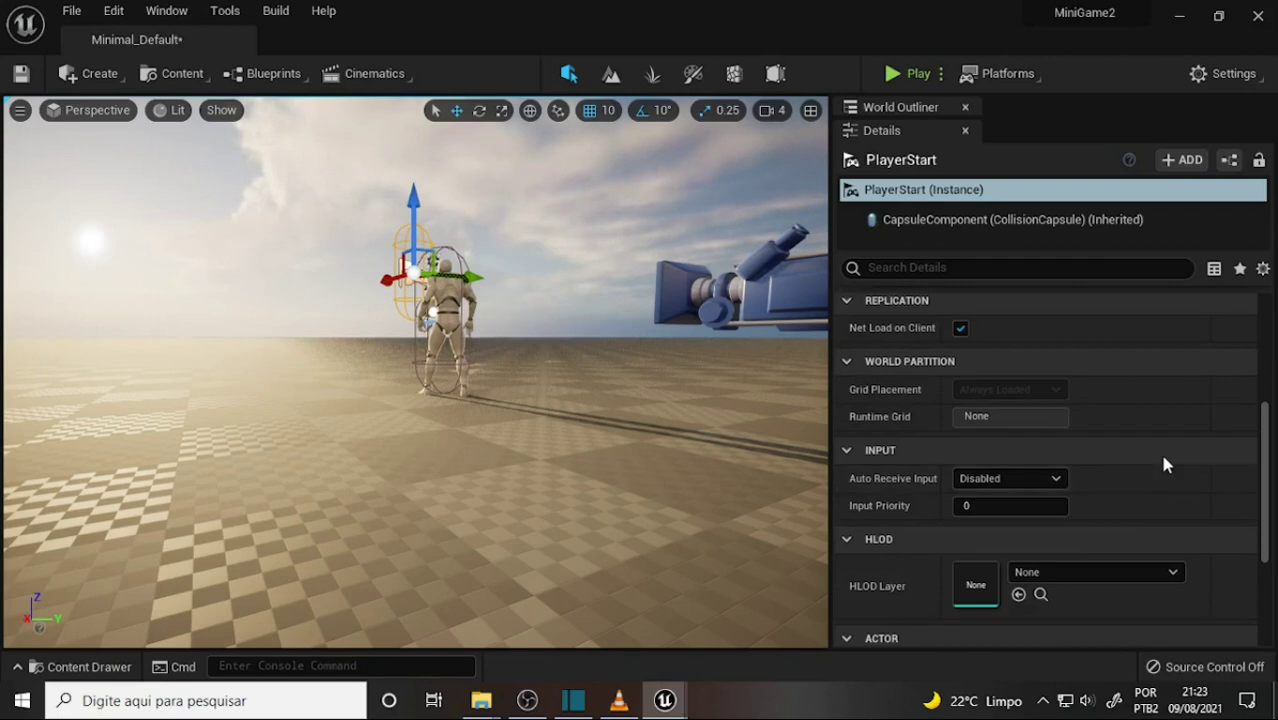
scroll(1162, 456, "down", 2)
scroll(1163, 460, "down", 1)
scroll(1163, 460, "down", 1)
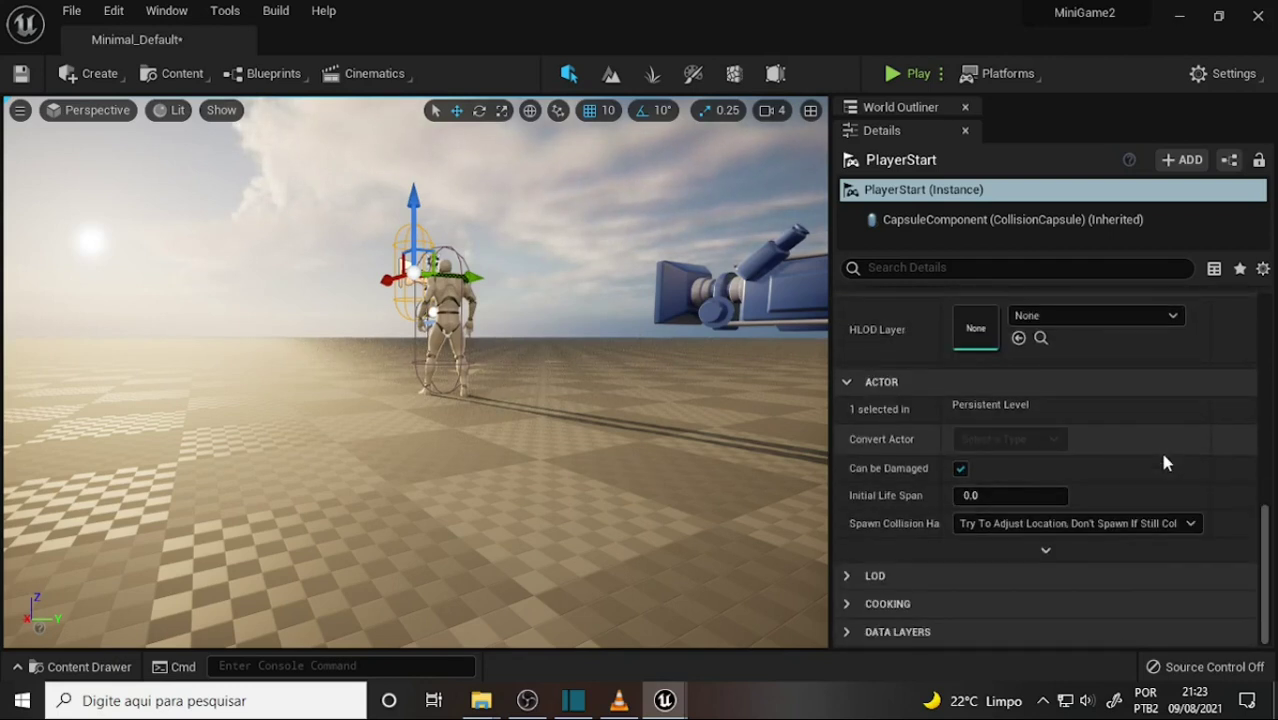
scroll(1159, 448, "up", 1)
scroll(1156, 450, "down", 1)
scroll(1156, 446, "up", 3)
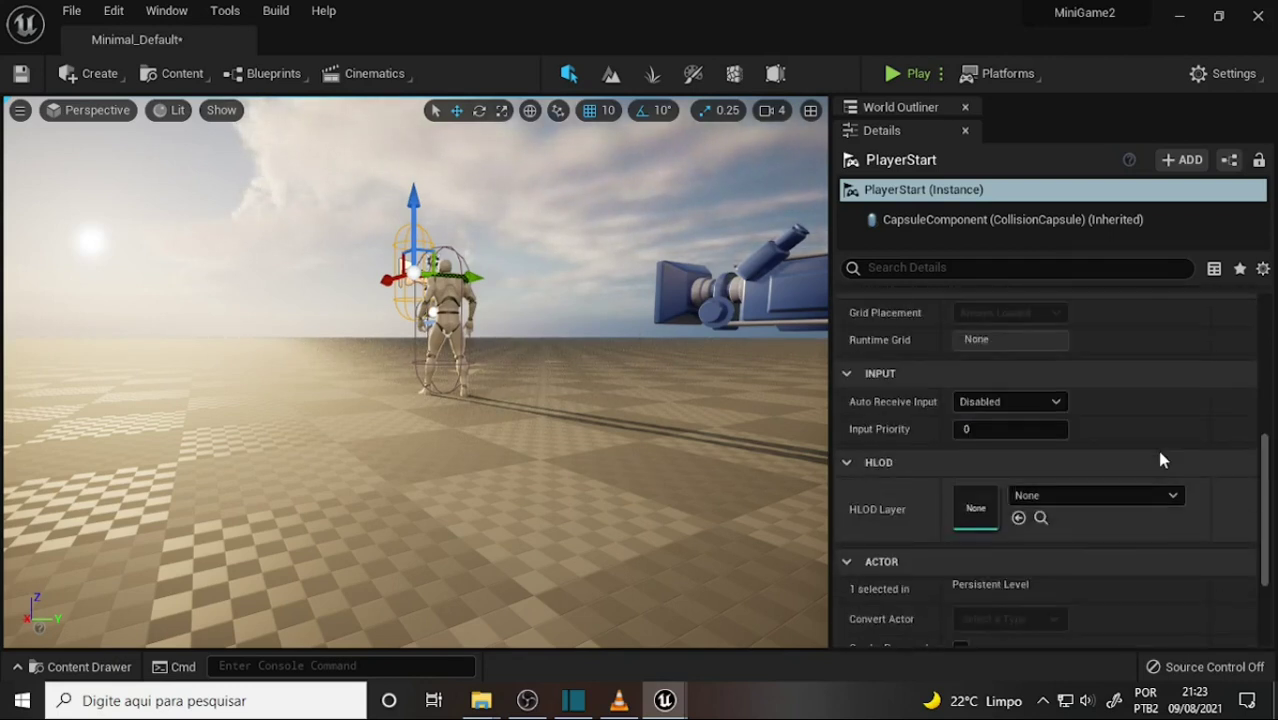
scroll(1158, 452, "up", 4)
scroll(1158, 452, "down", 1)
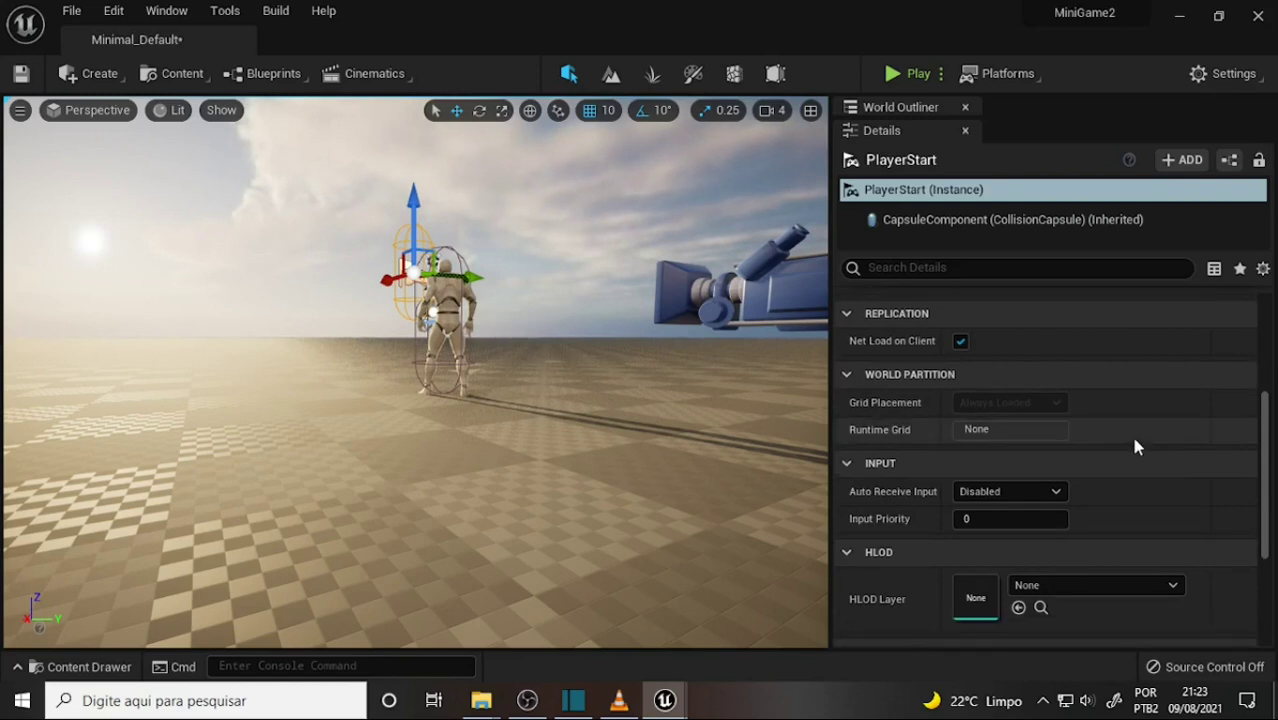
scroll(1118, 420, "up", 1)
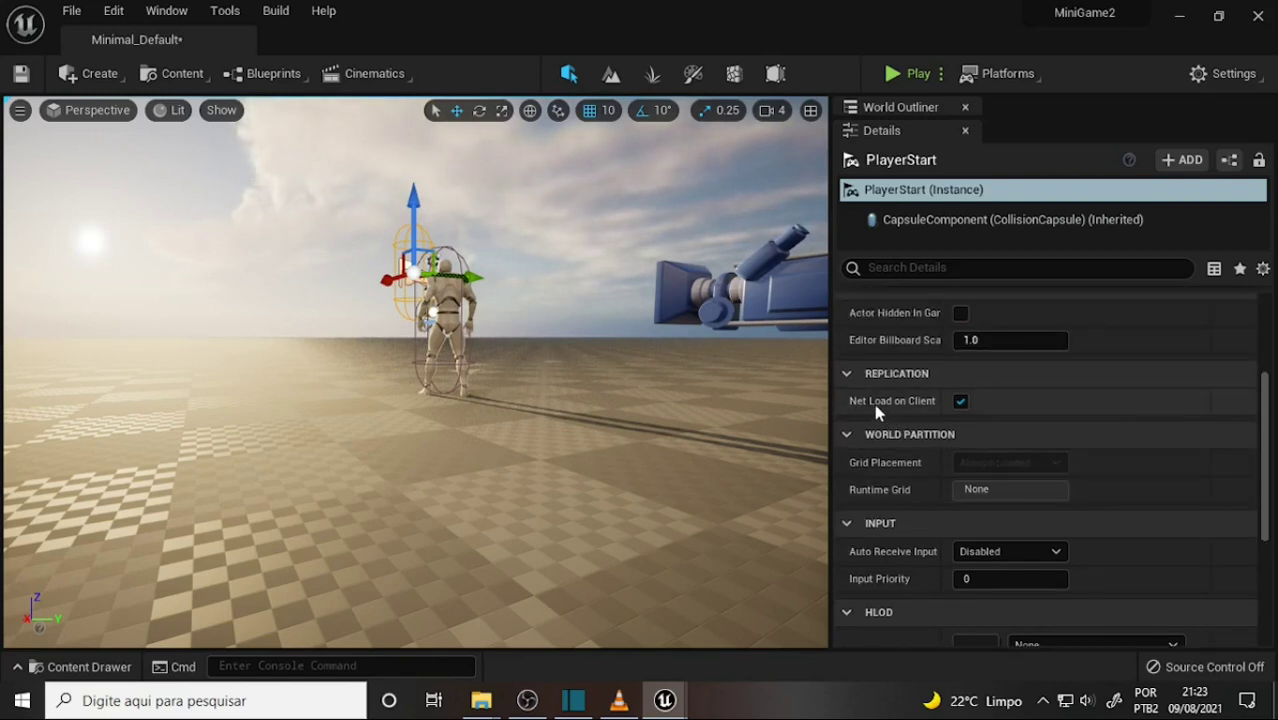
scroll(886, 395, "up", 2)
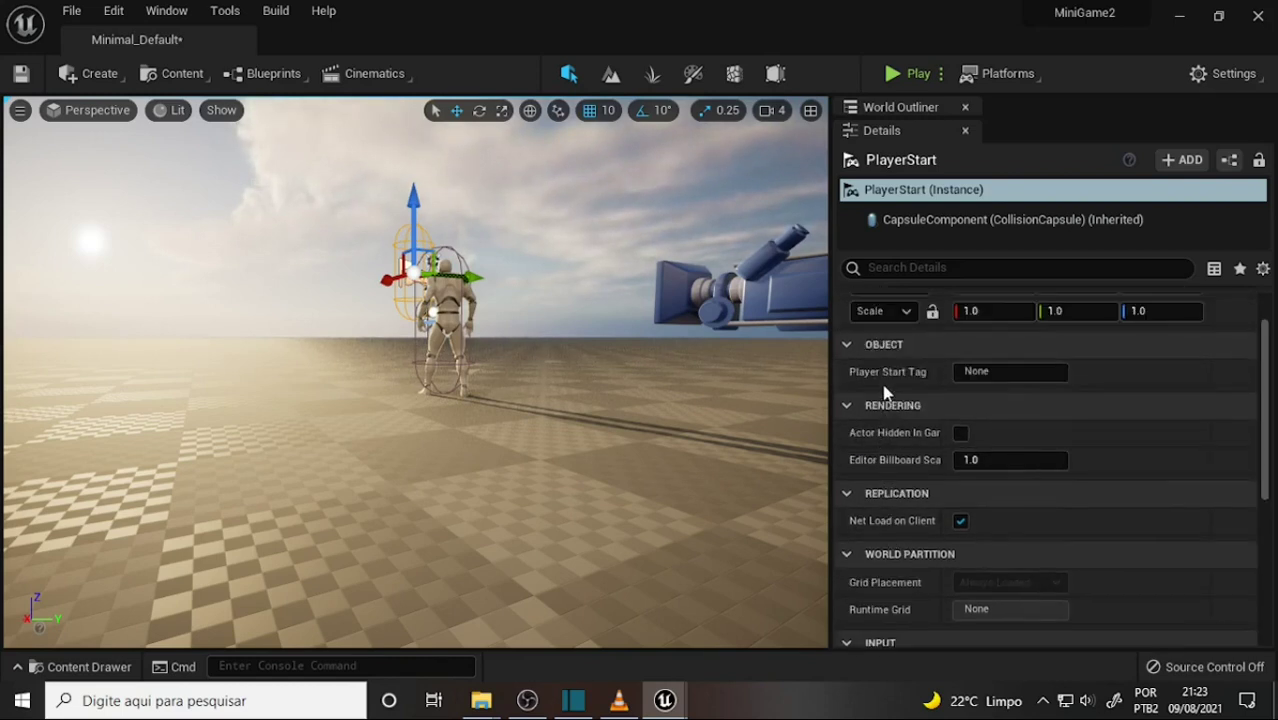
left_click(1023, 372)
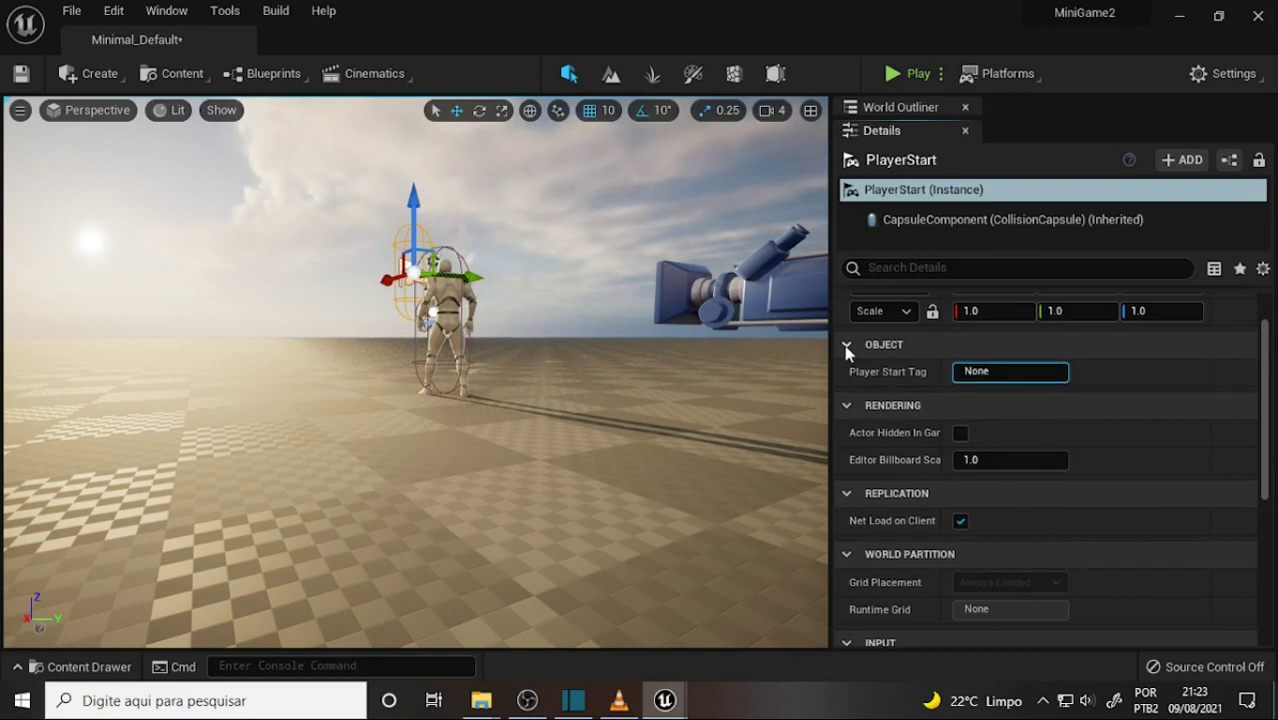
left_click(846, 346)
left_click(846, 345)
left_click(847, 407)
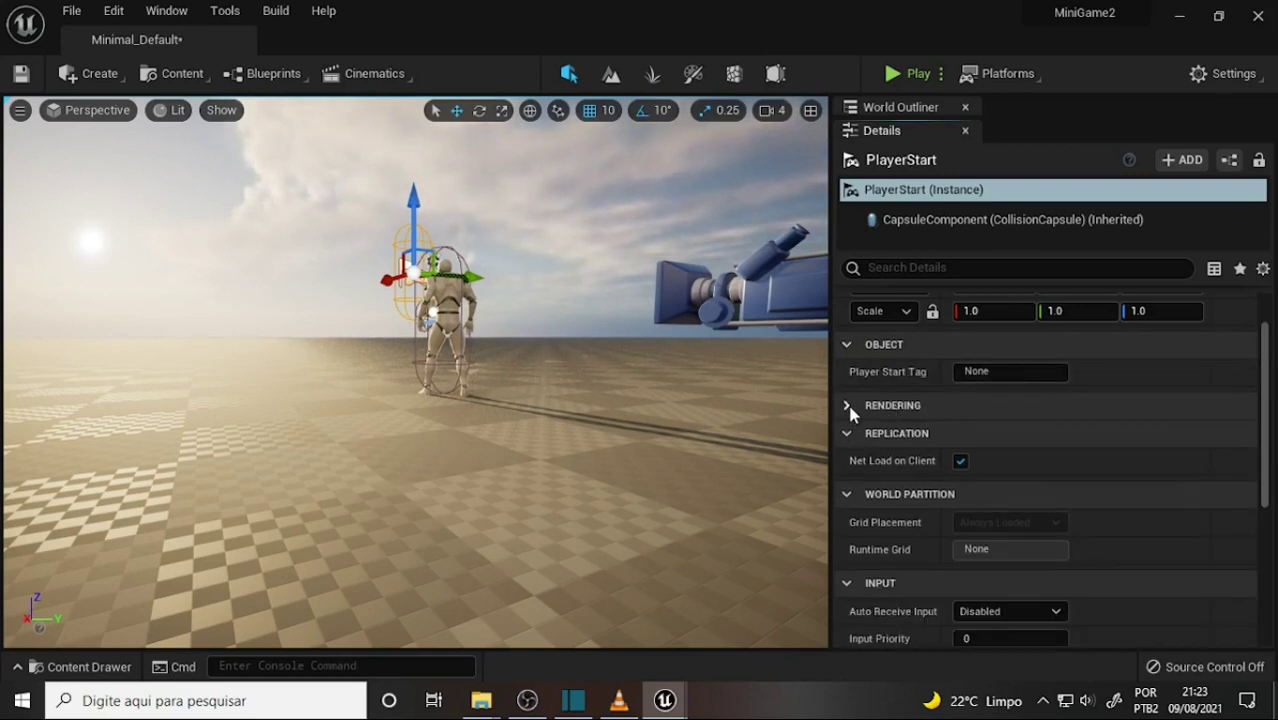
left_click(847, 407)
scroll(1030, 430, "down", 2)
scroll(1033, 432, "up", 1)
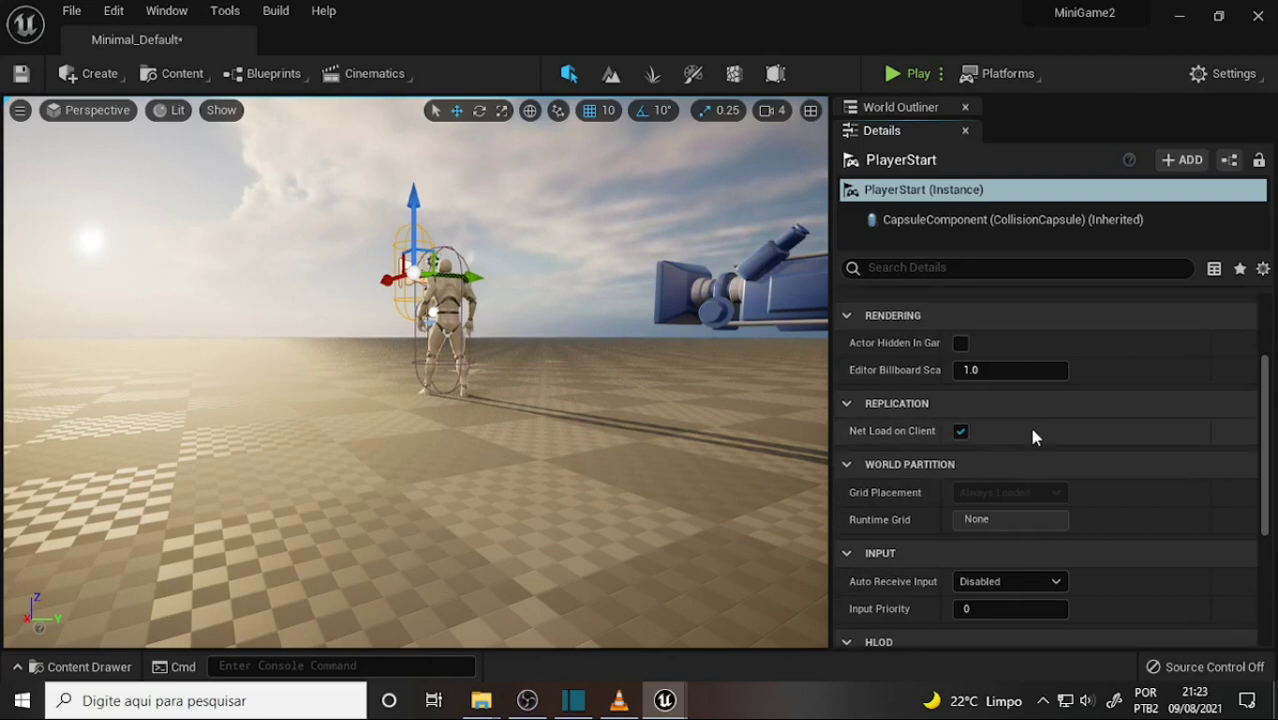
scroll(1132, 391, "down", 1)
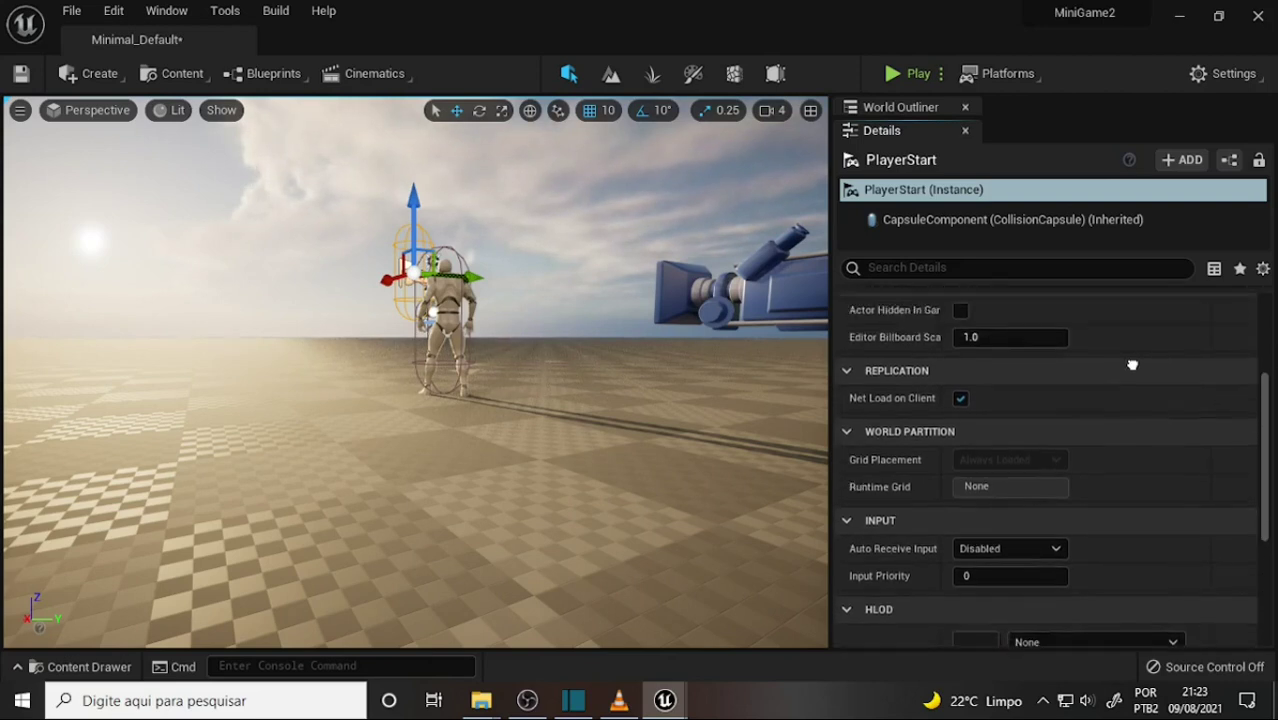
scroll(1132, 430, "up", 3)
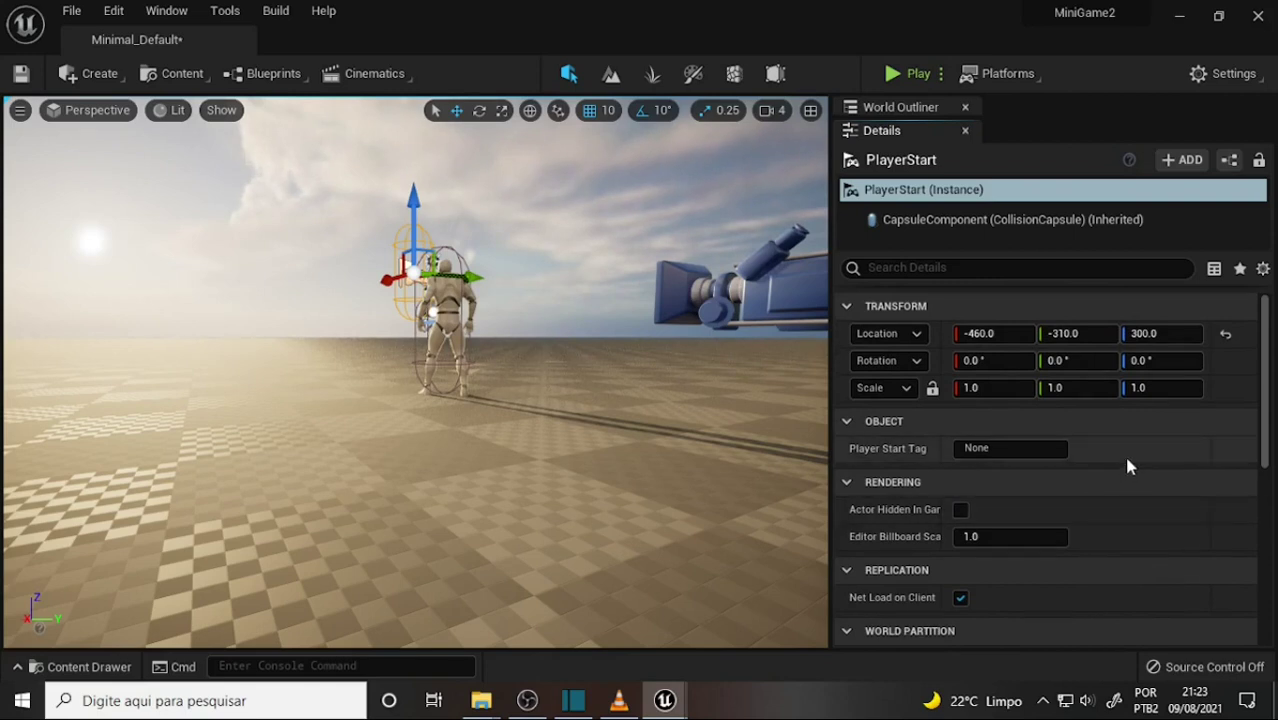
scroll(1115, 465, "down", 1)
scroll(1117, 467, "down", 1)
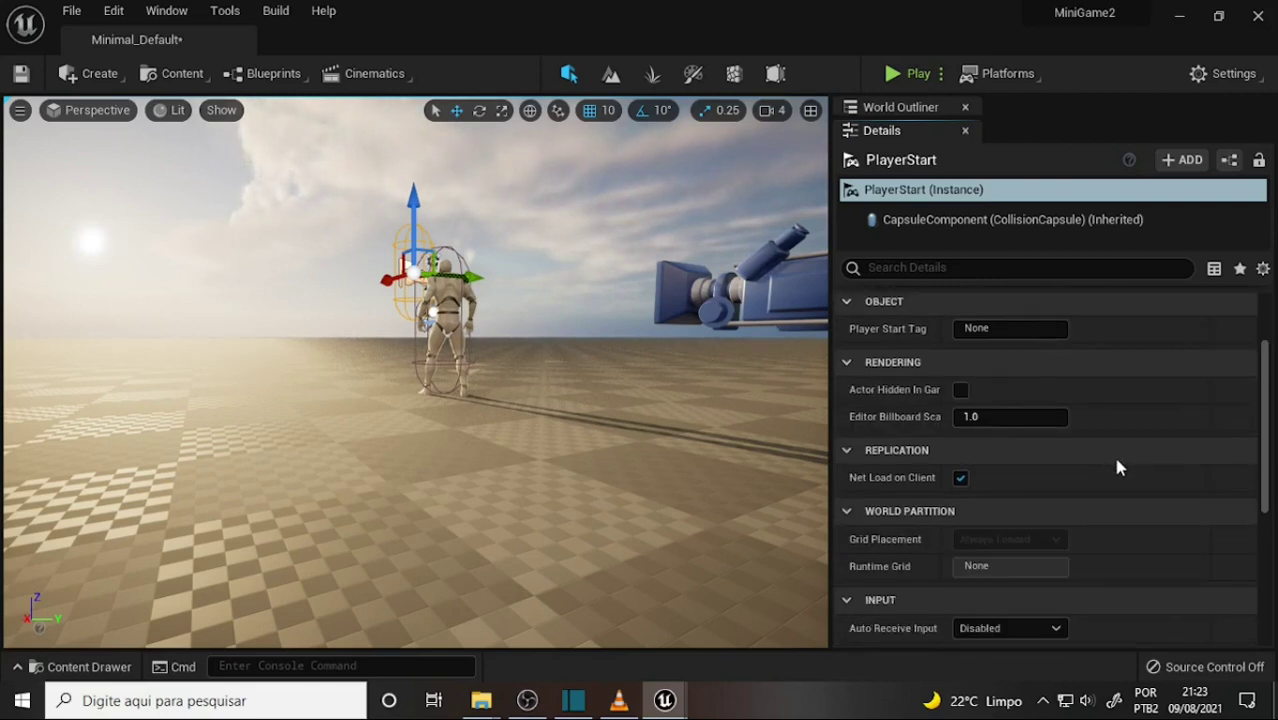
Select ThirdPersonCharacter, review its Anim Class and advanced Animation settings, then start Play-in-Editor
left_click(447, 345)
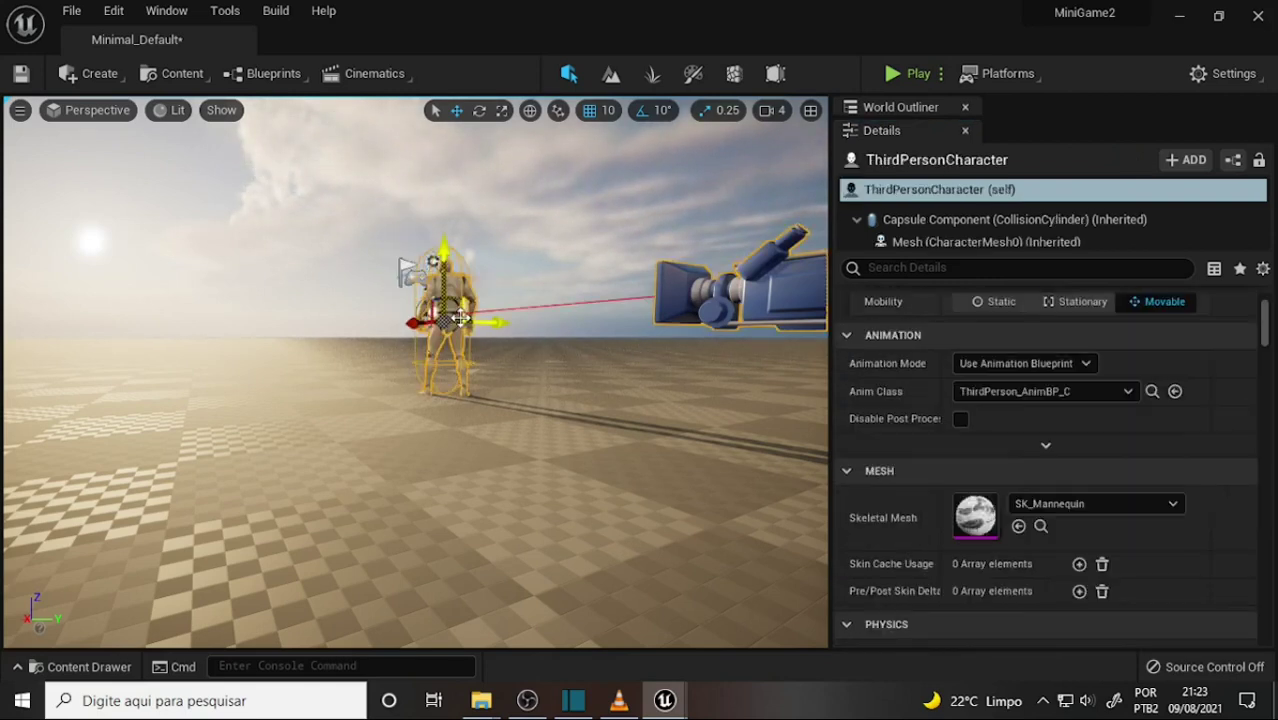
left_click(1129, 392)
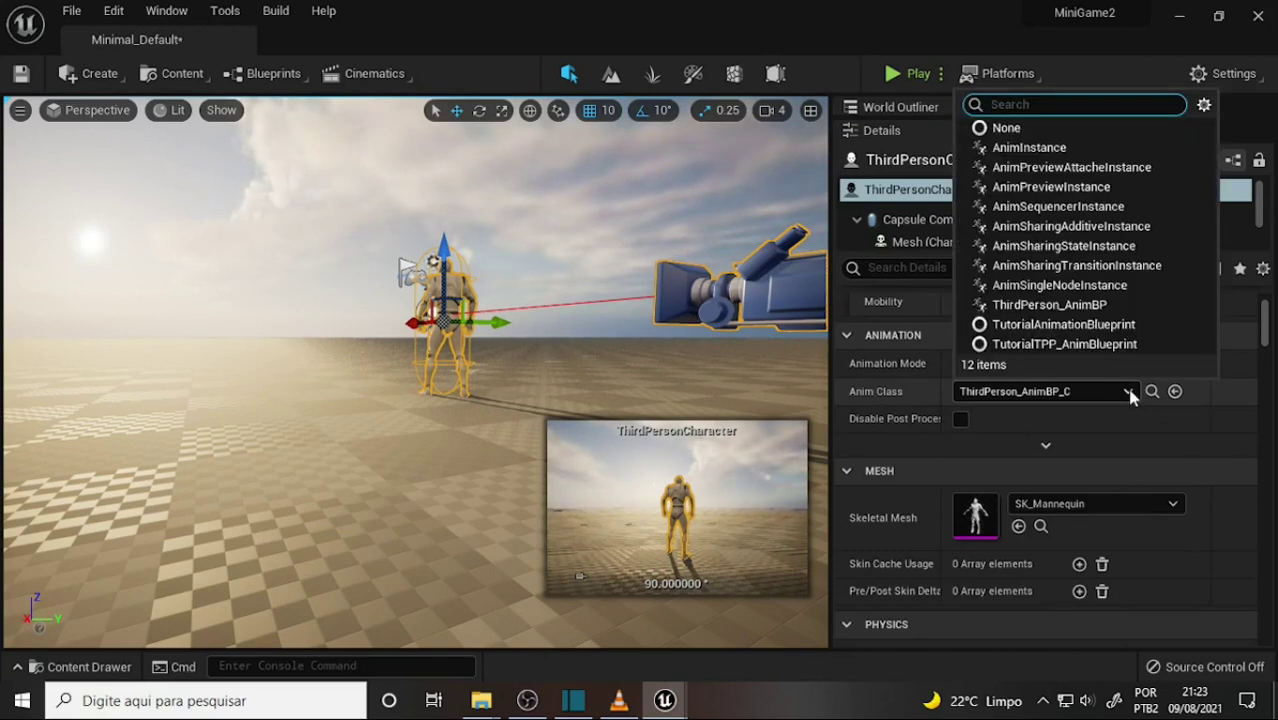
left_click(1231, 440)
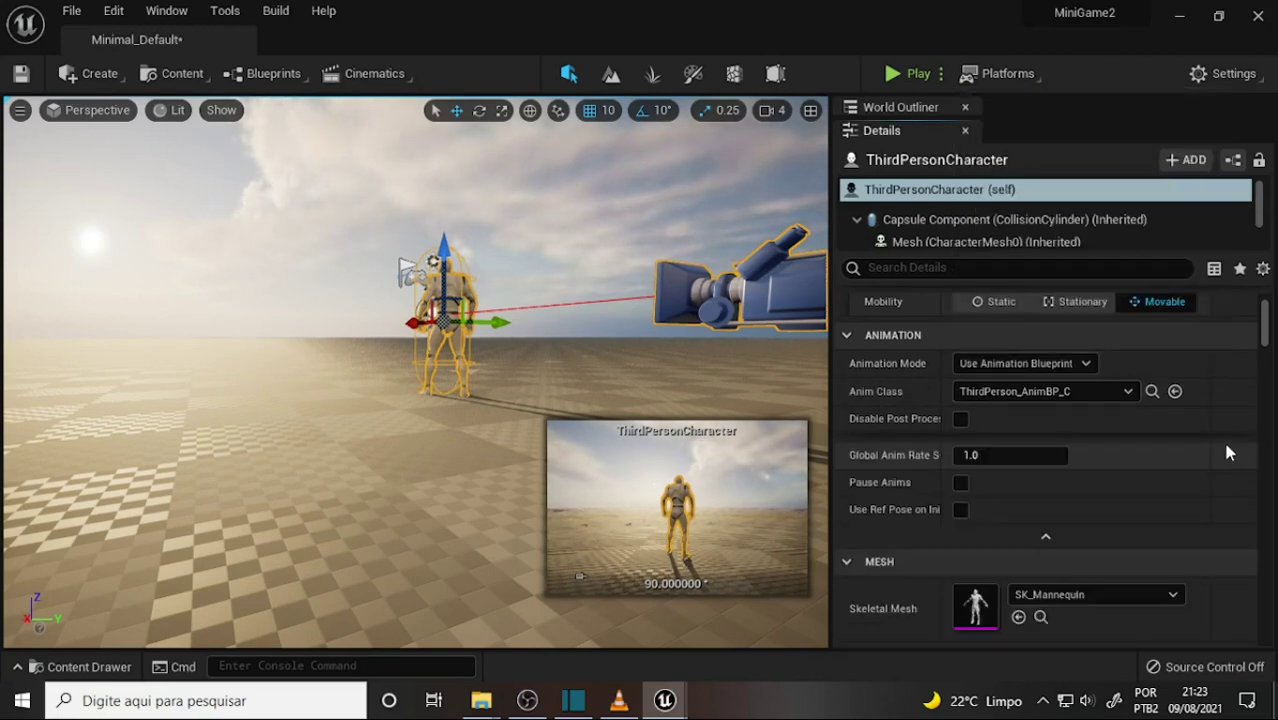
scroll(1208, 430, "up", 3)
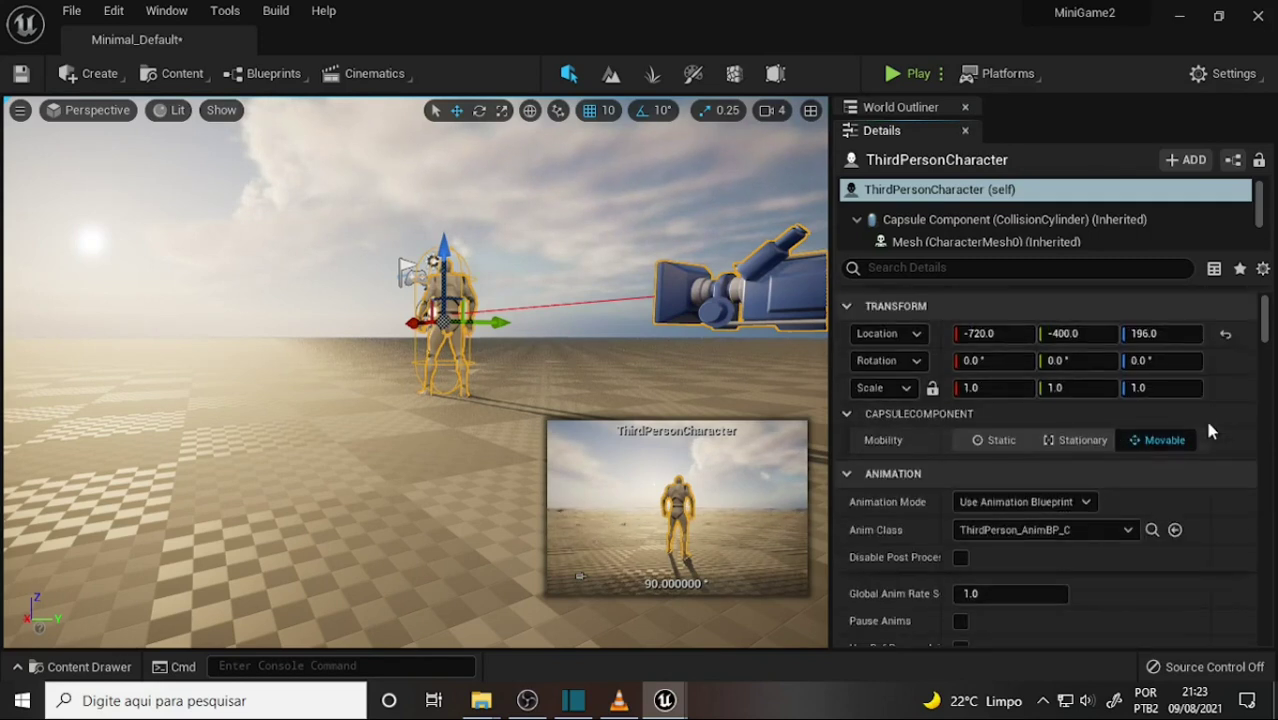
scroll(1208, 430, "down", 4)
scroll(1208, 430, "down", 2)
scroll(1208, 428, "down", 2)
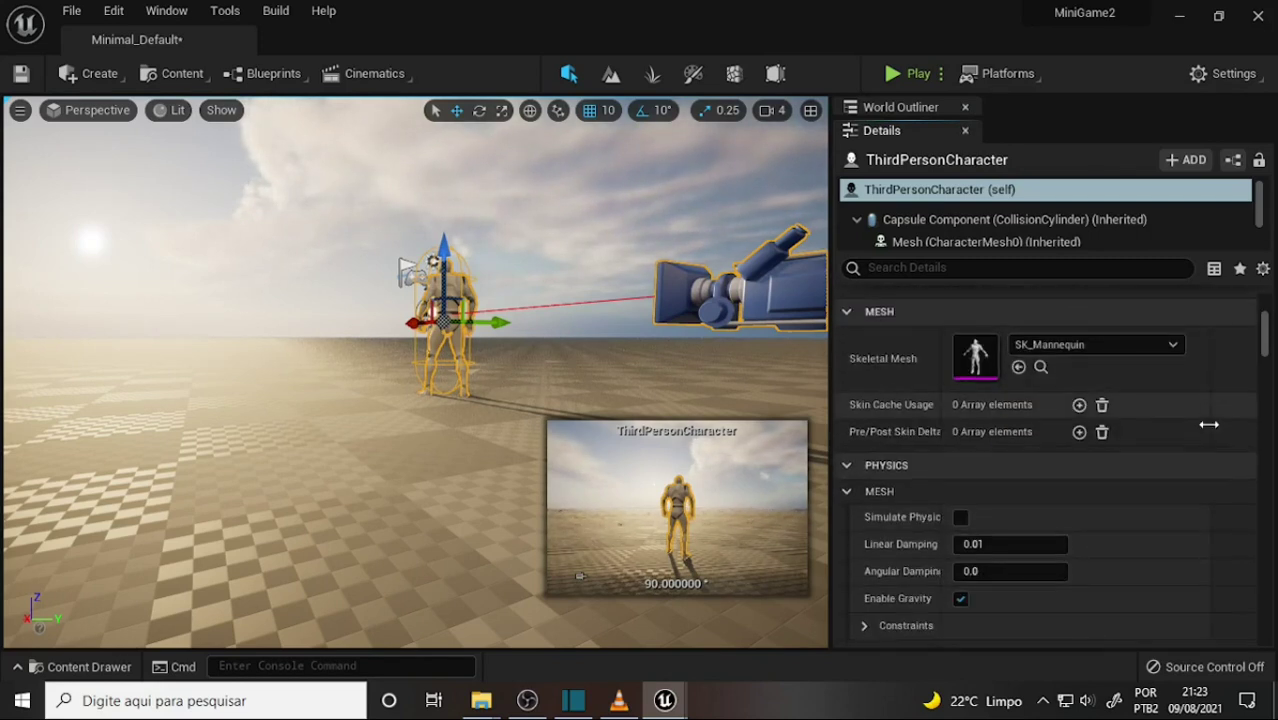
scroll(1208, 430, "down", 3)
scroll(1212, 444, "up", 3)
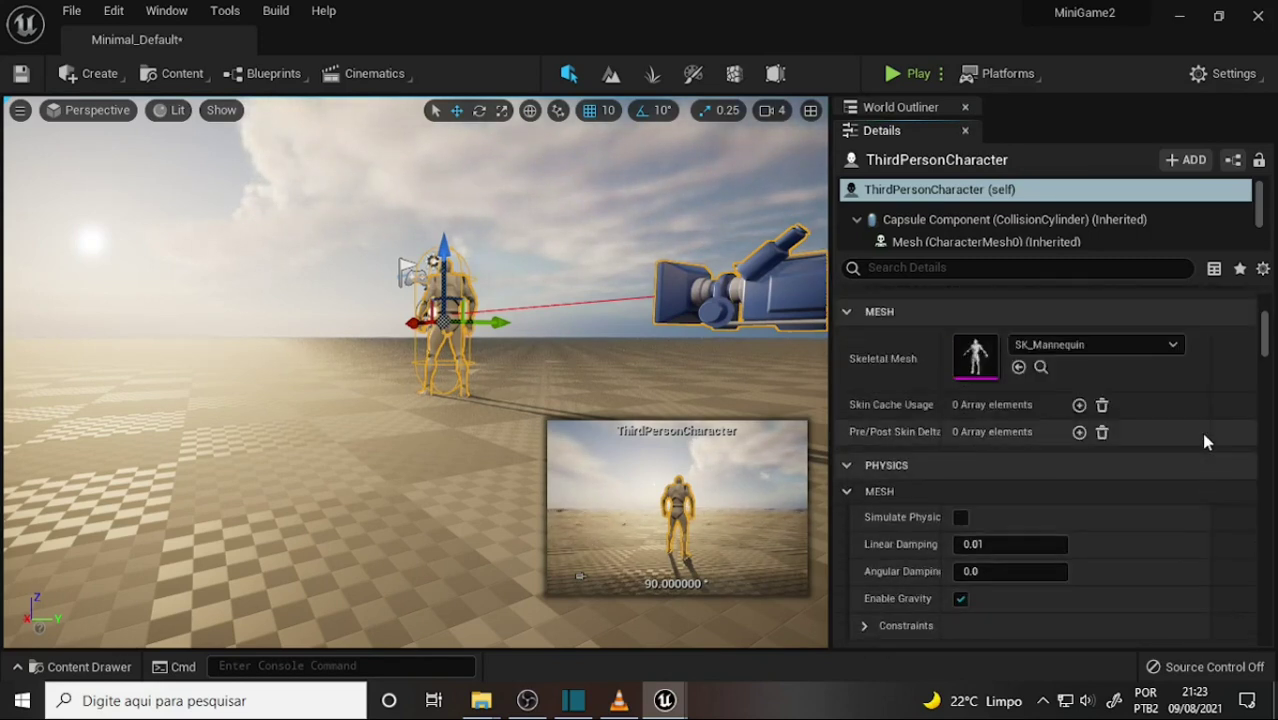
left_click(900, 76)
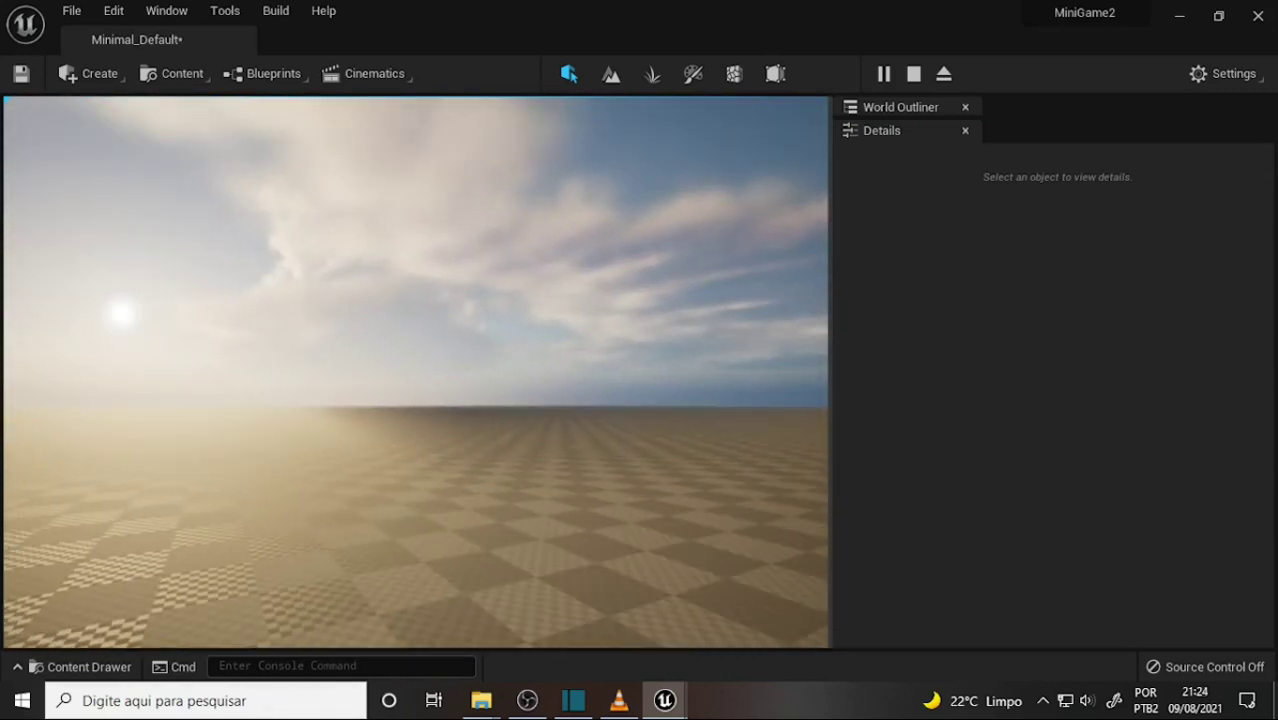
Stop the Play-in-Editor session with Esc to return to editing
key("Escape")
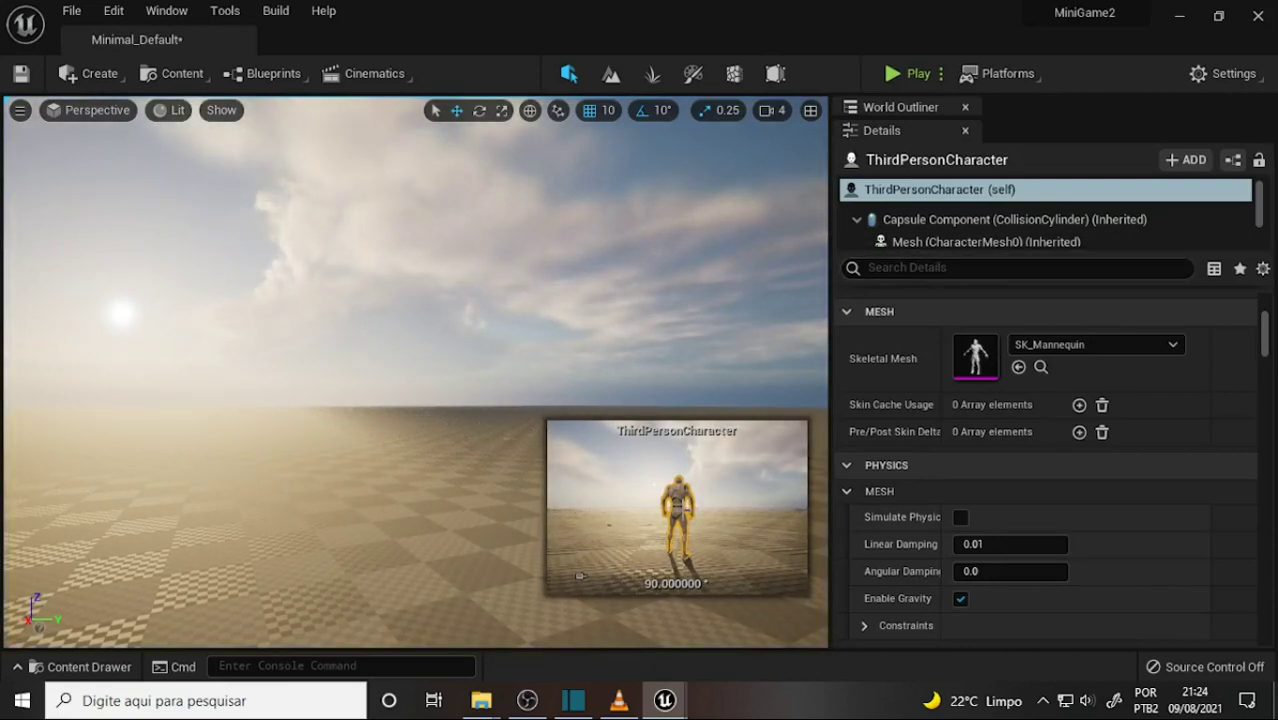
Tilt the level view and show the actor Outliner together with the Details panel
right_click_drag(610, 422, 612, 445)
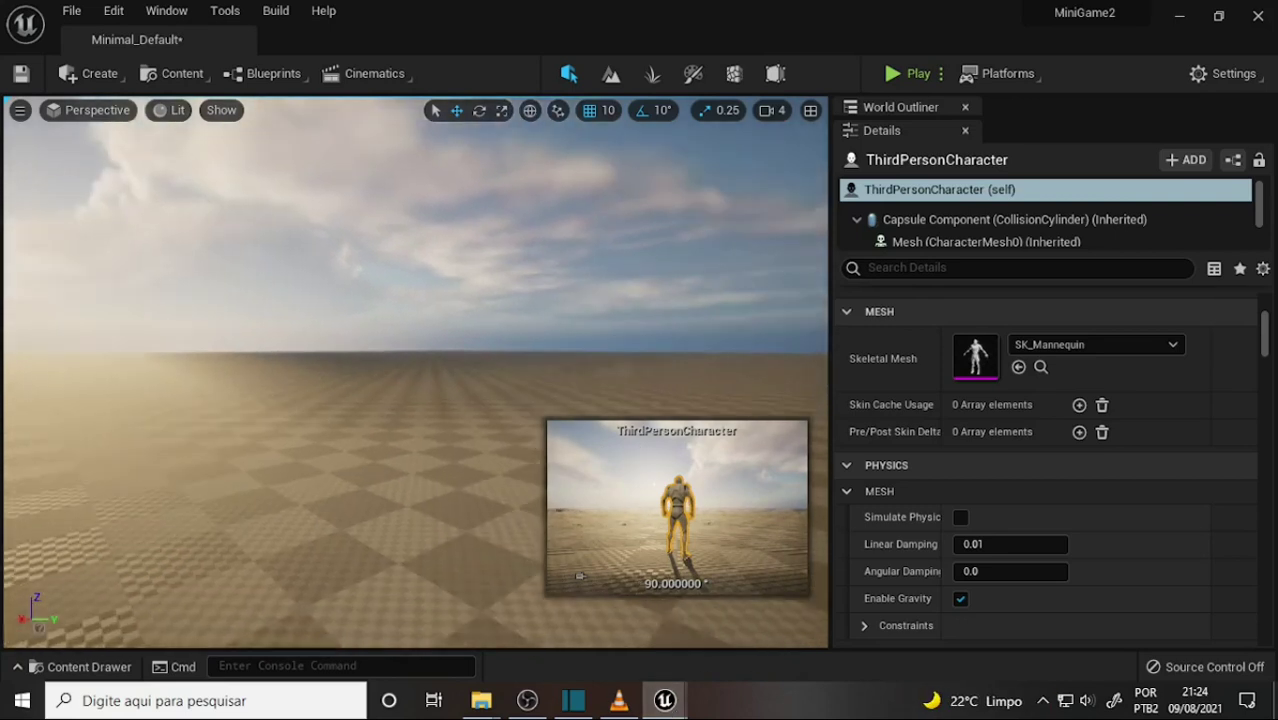
right_click_drag(460, 345, 459, 330)
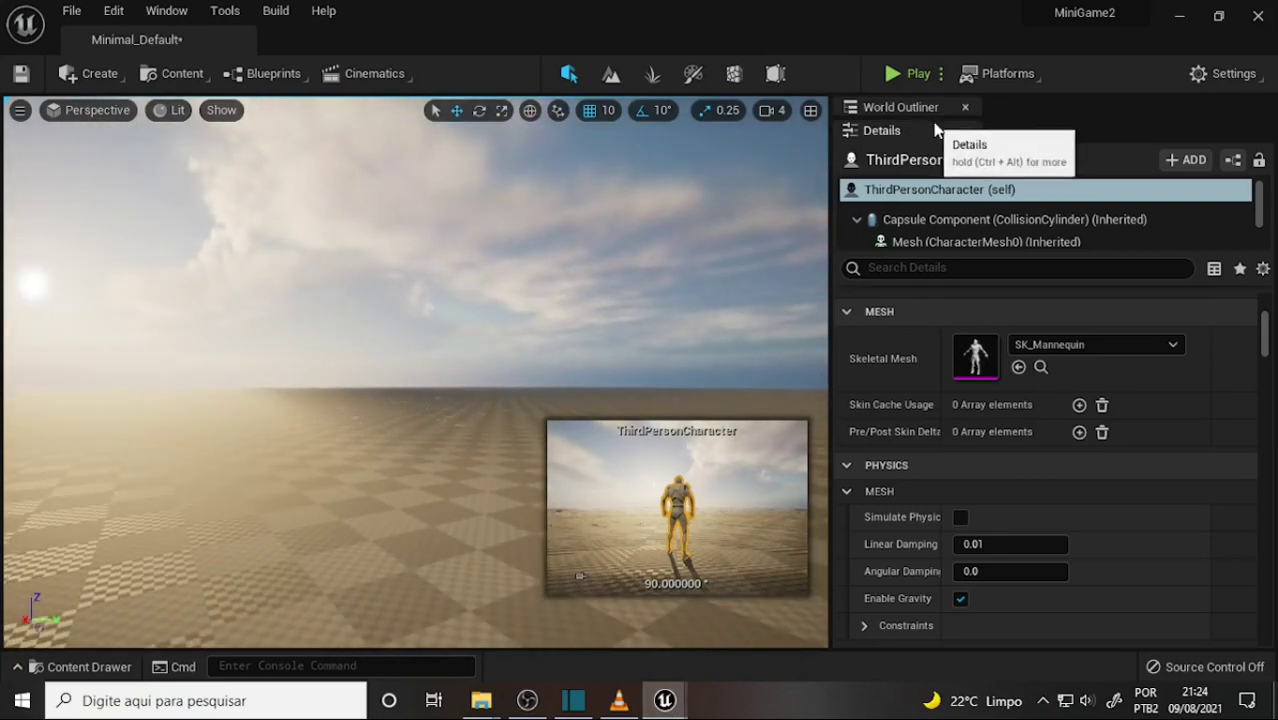
left_click(895, 108)
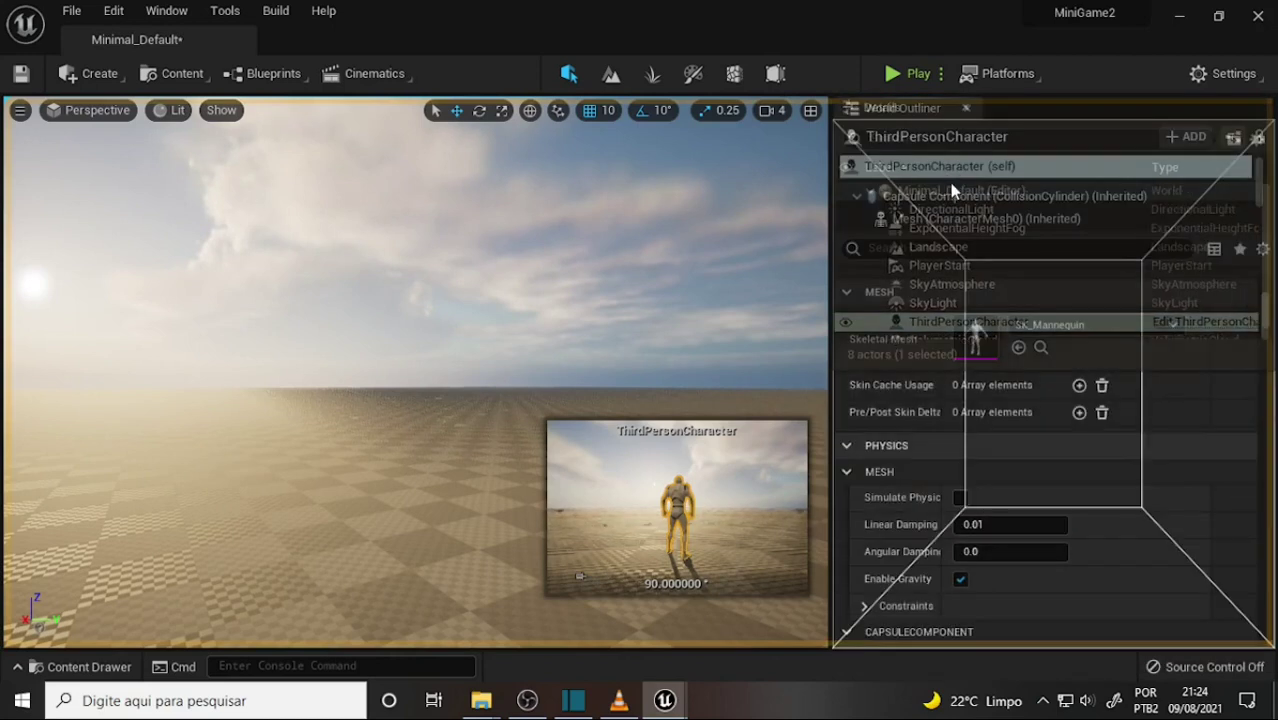
left_click_drag(952, 190, 942, 145)
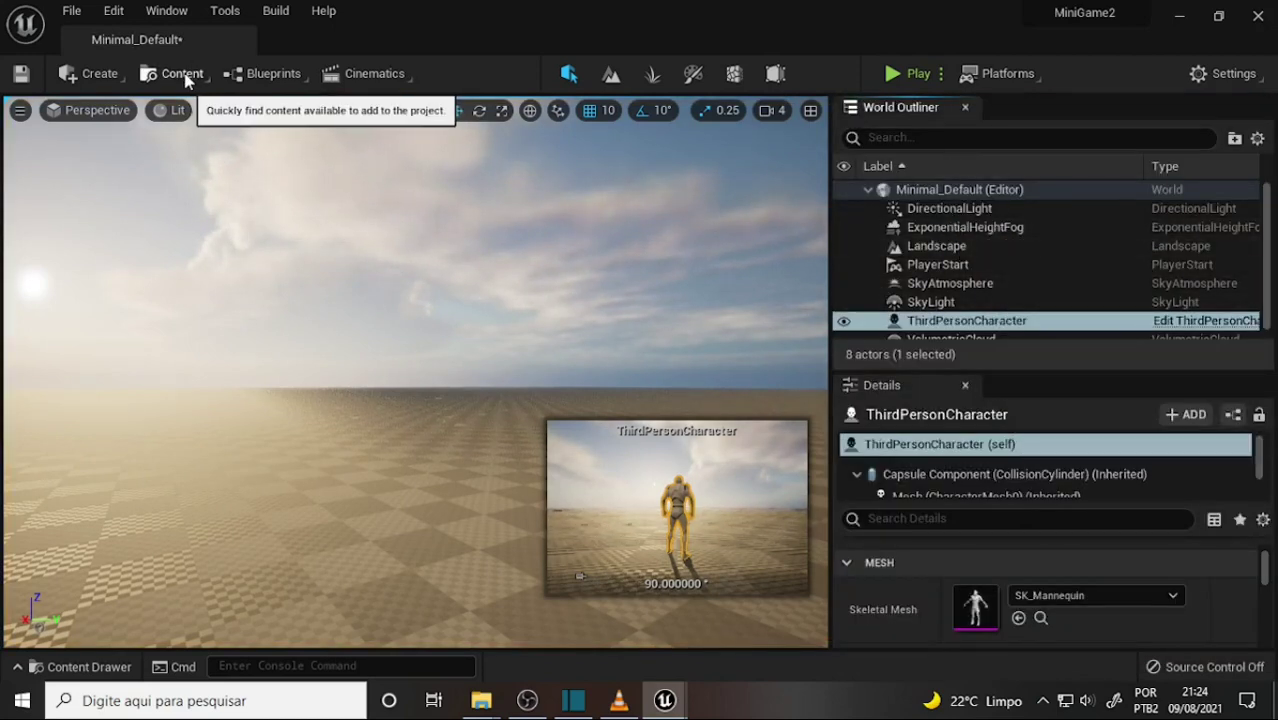
Look through the Tools menu, then load Window > Load Layout > Default Editor Layout
left_click(232, 17)
mouse_move(306, 124)
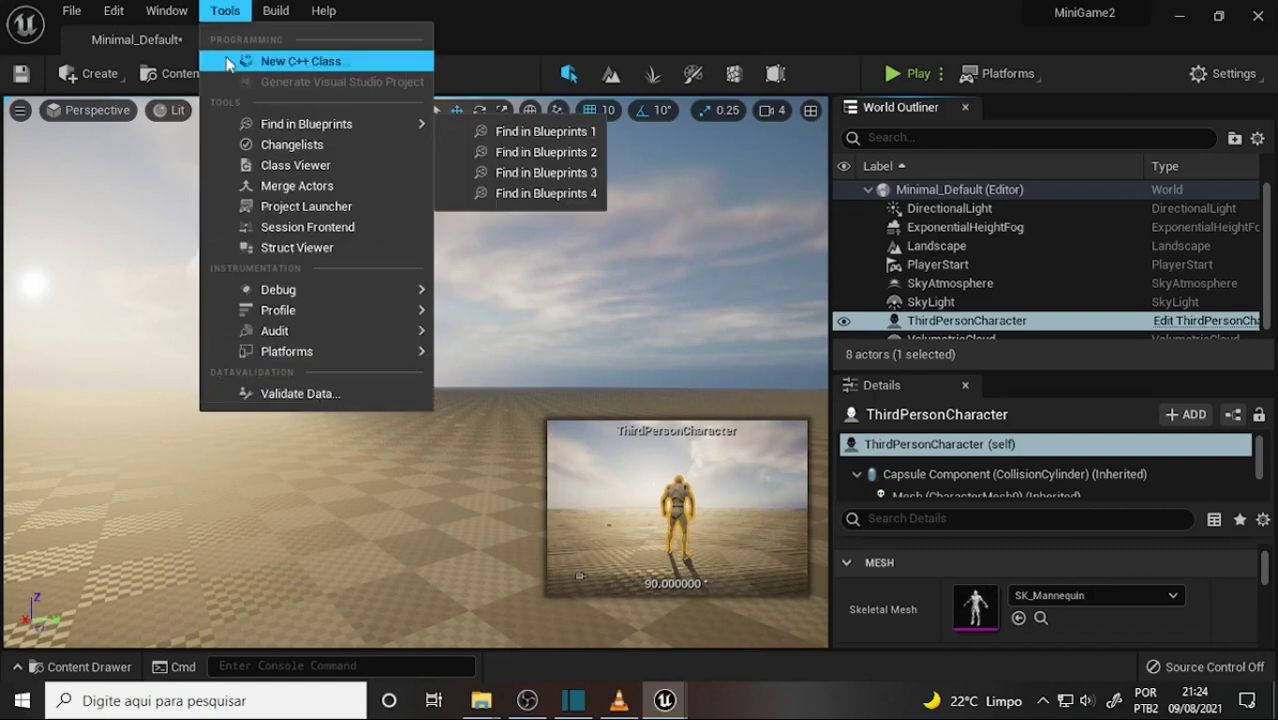
left_click(289, 63)
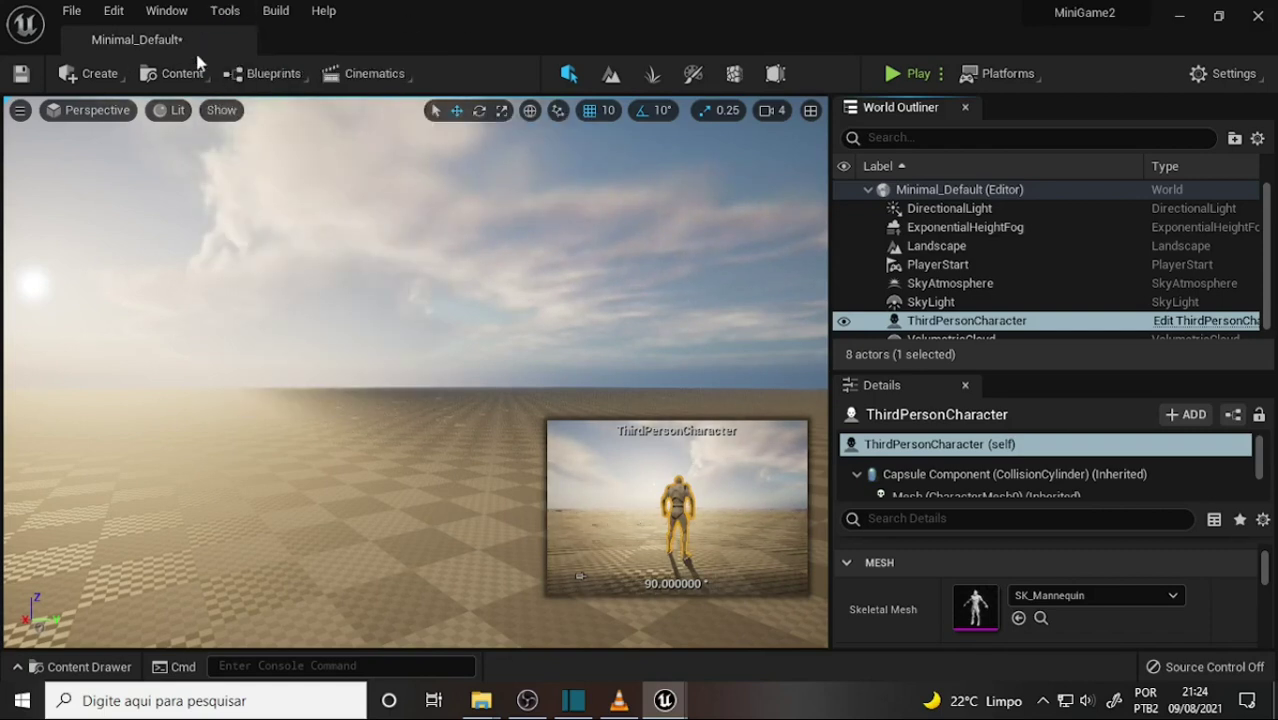
left_click(183, 15)
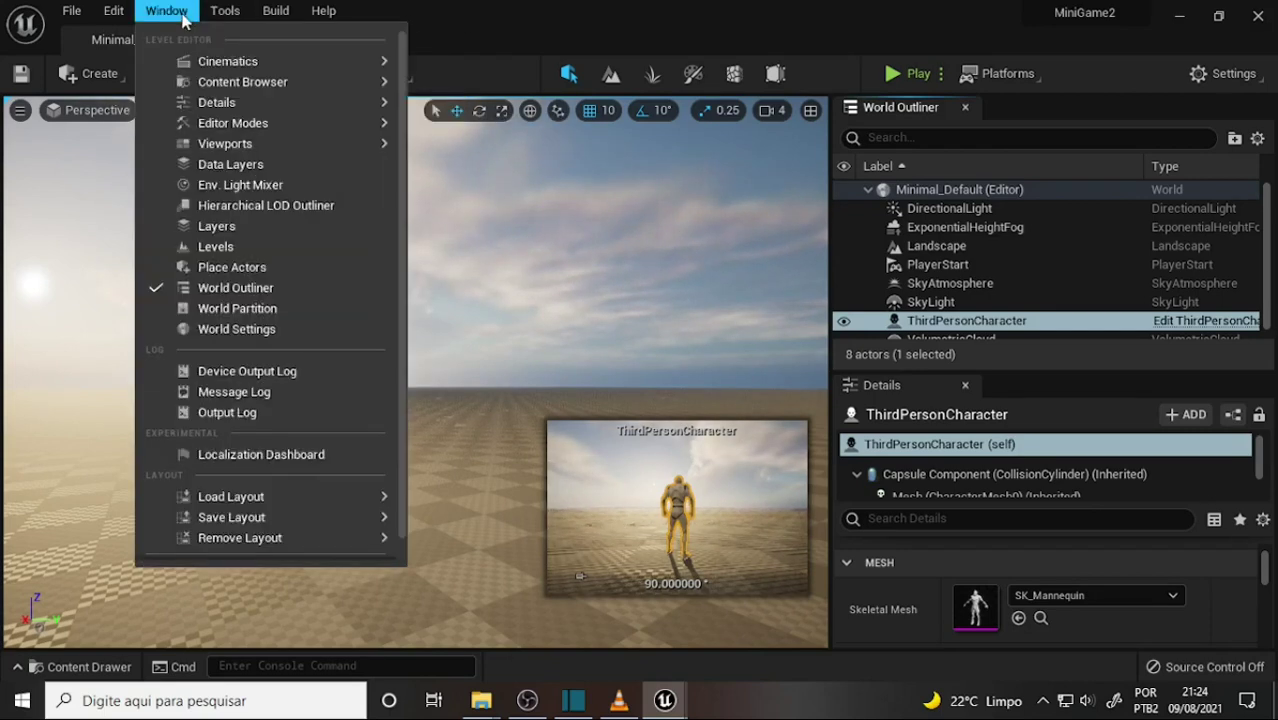
mouse_move(268, 497)
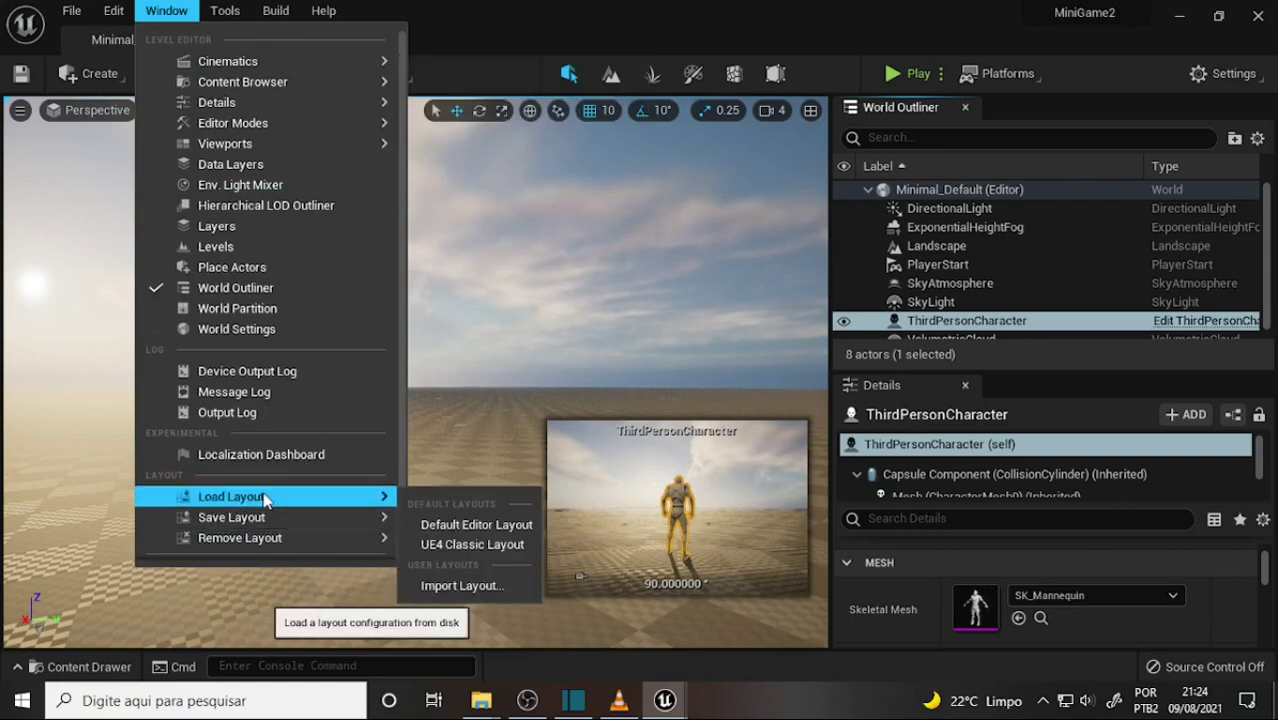
left_click(453, 526)
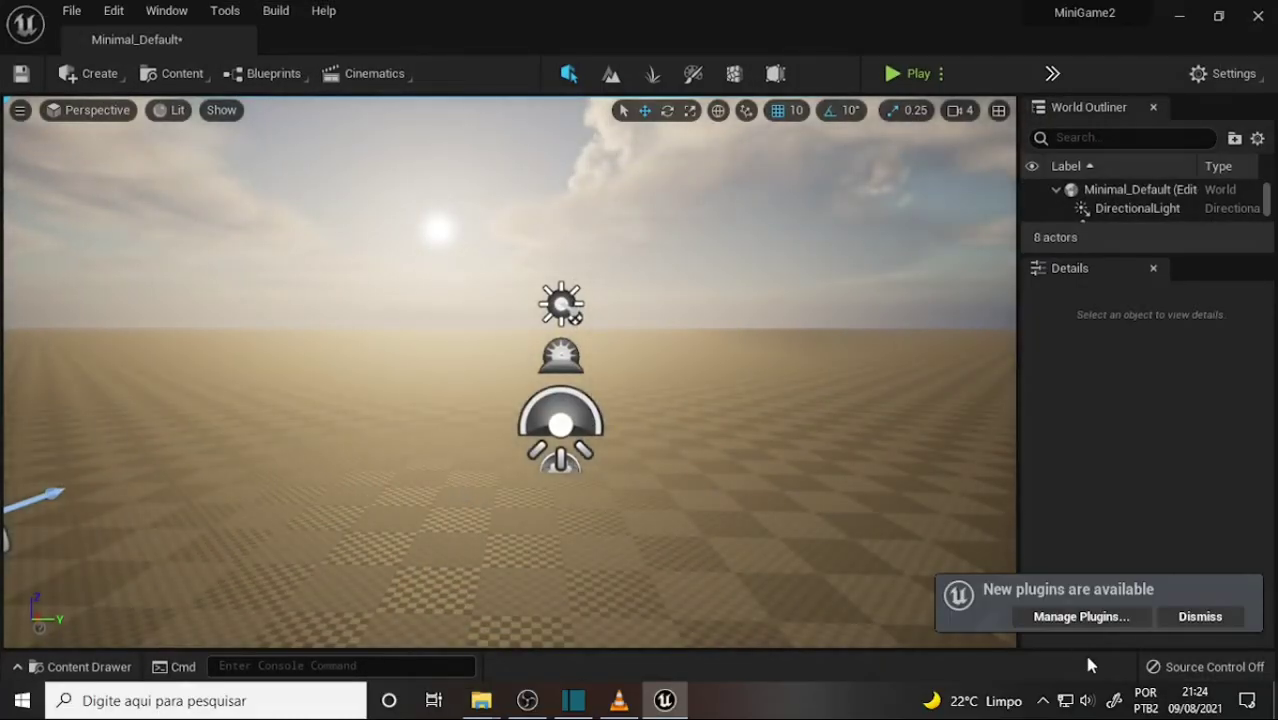
Open and close Manage Plugins, then enlarge the Outliner to list all 8 actors
left_click(1080, 616)
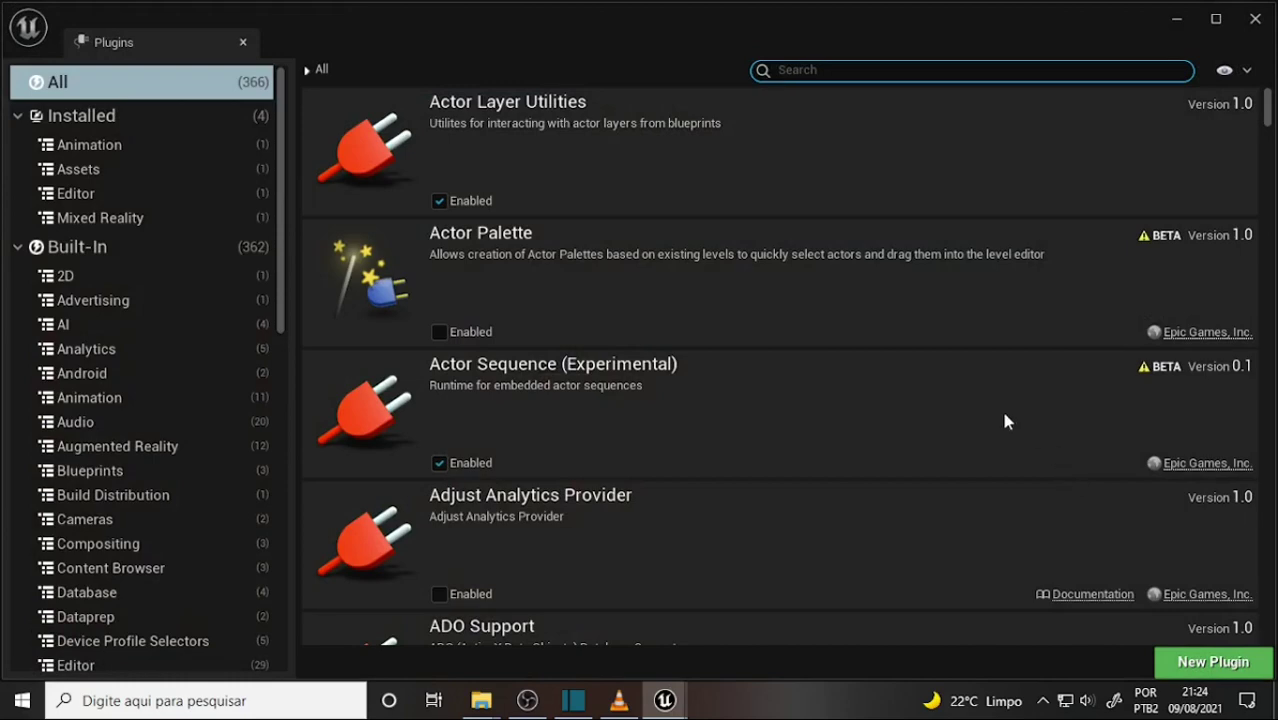
left_click(1255, 19)
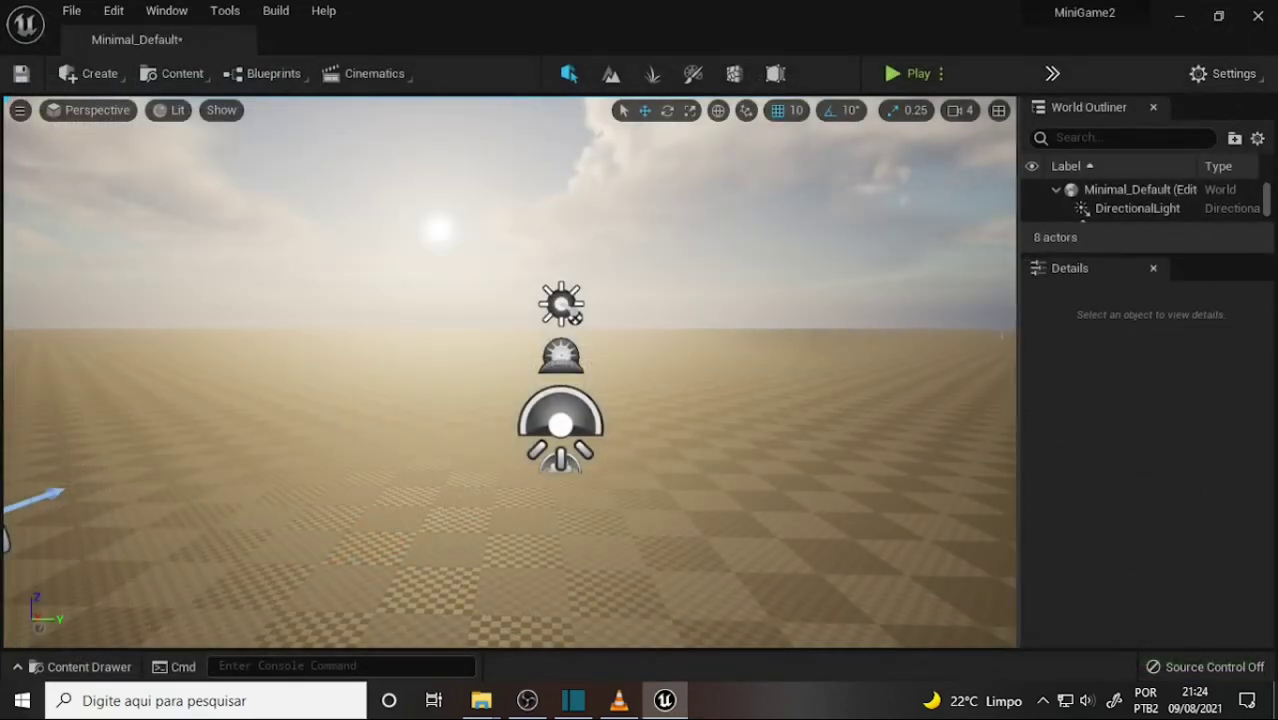
left_click_drag(1052, 262, 1058, 405)
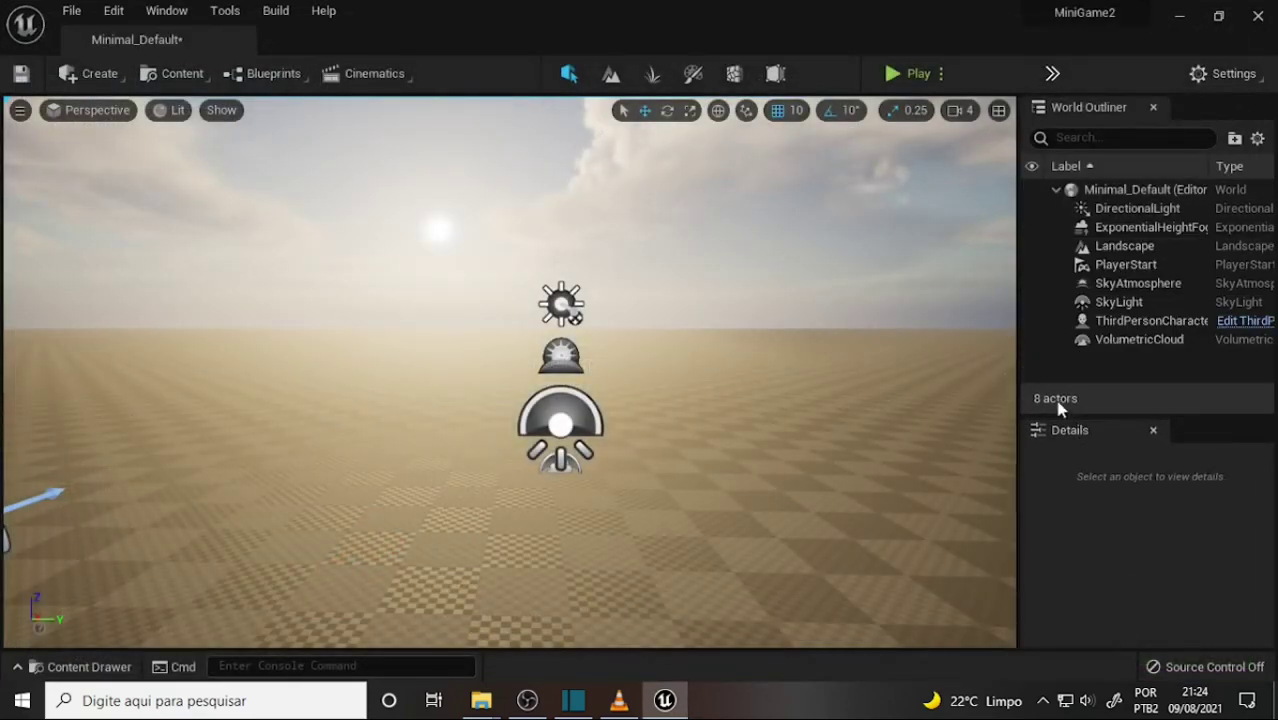
Frame the viewport on the ThirdPersonCharacter and PlayerStart
scroll(762, 306, "down", 3)
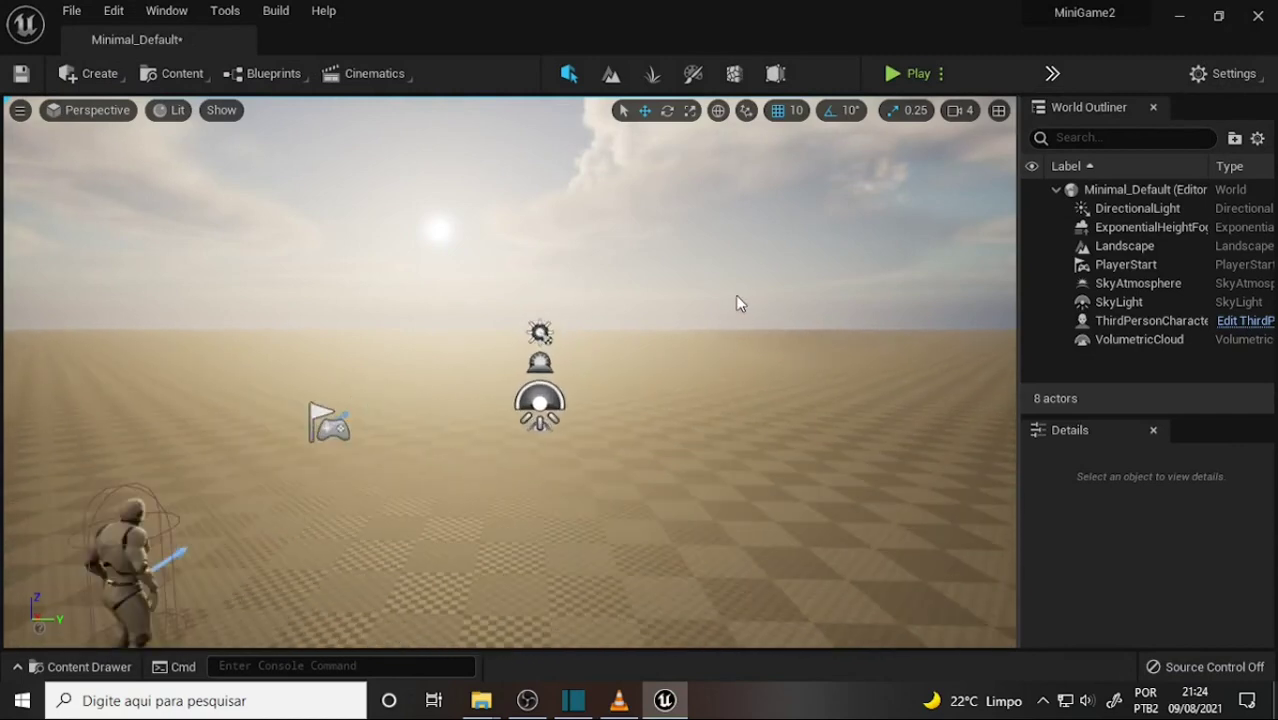
left_click_drag(736, 294, 680, 270)
middle_click_drag(673, 340, 672, 337)
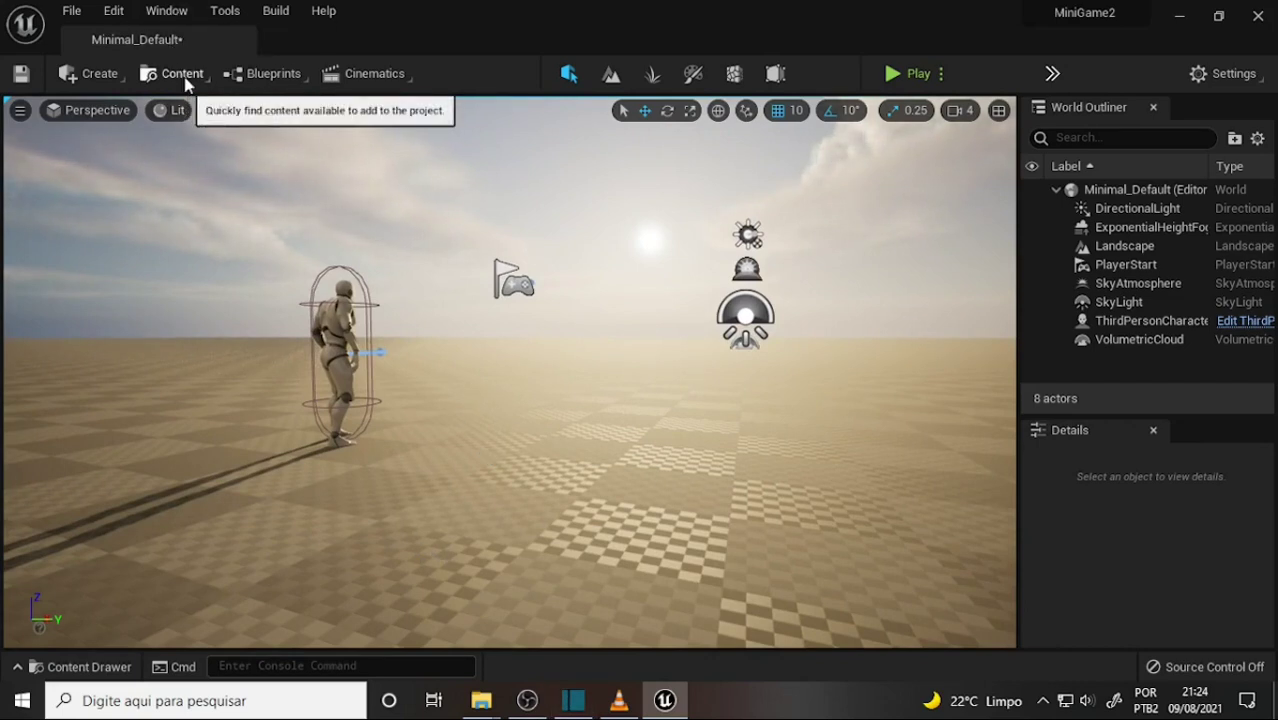
Launch Quixel Bridge from the Add menu and dismiss its update notice
left_click(181, 75)
left_click(229, 288)
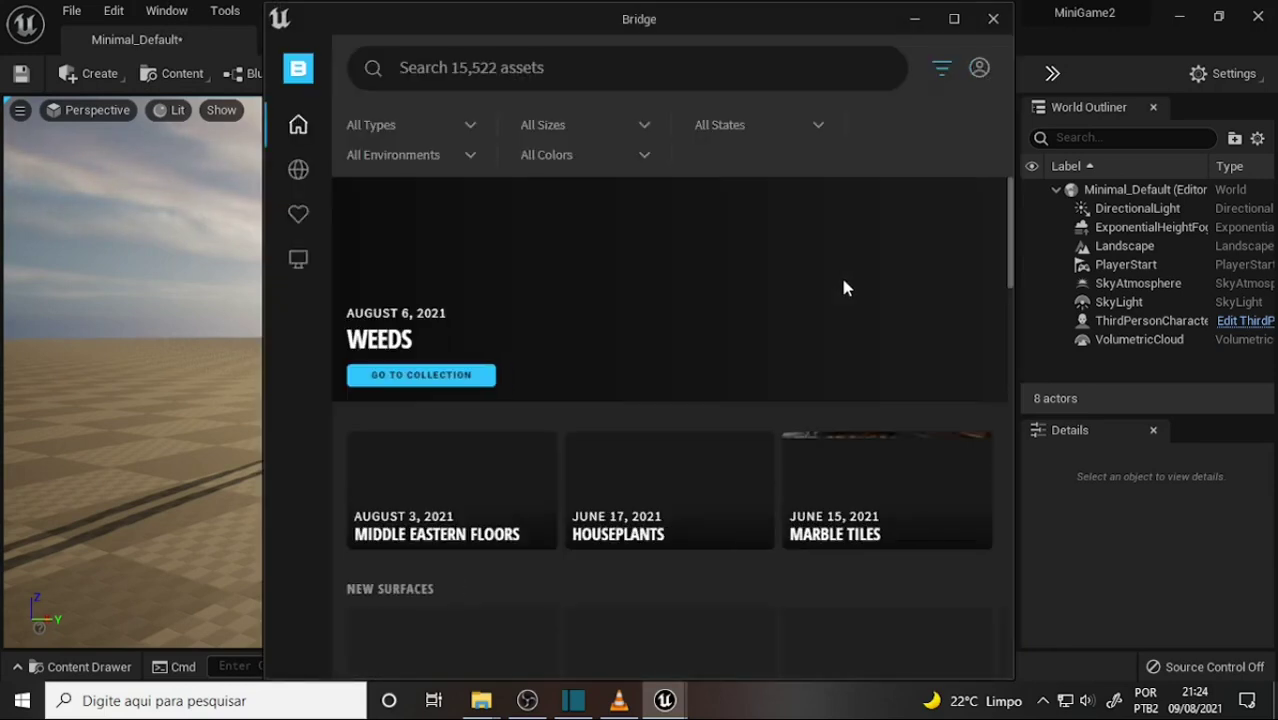
scroll(845, 320, "down", 2)
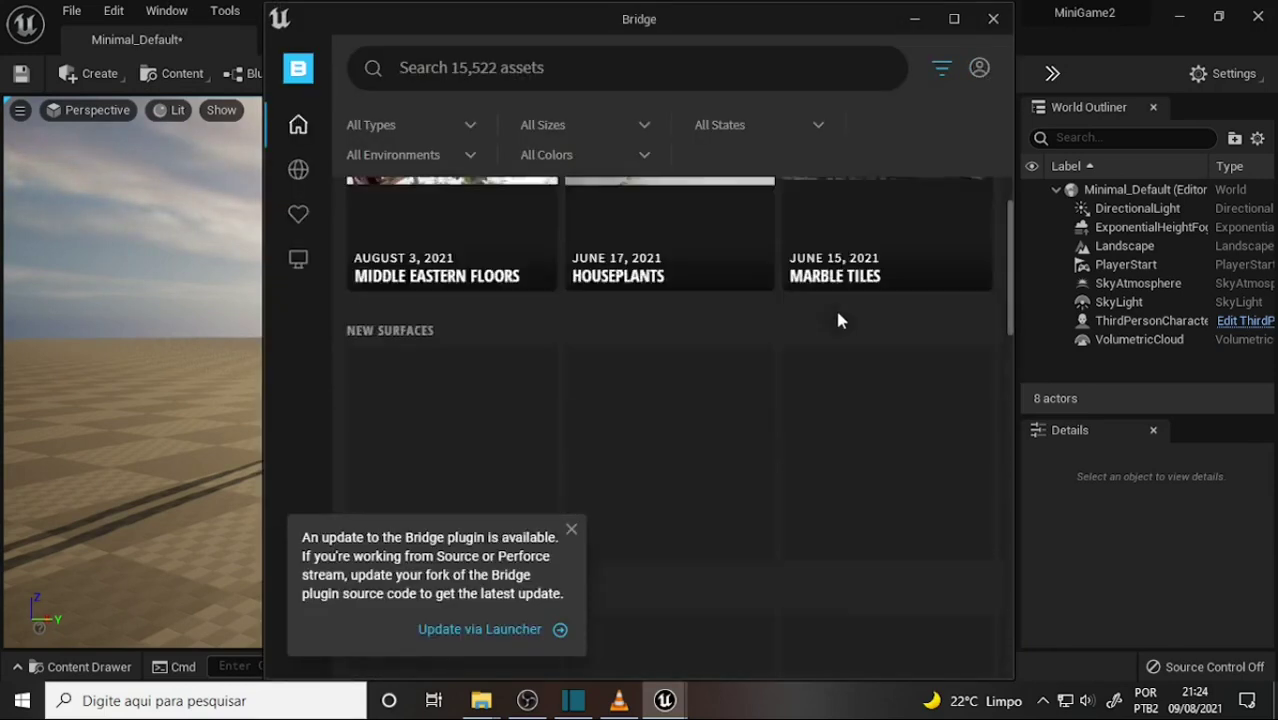
left_click(571, 530)
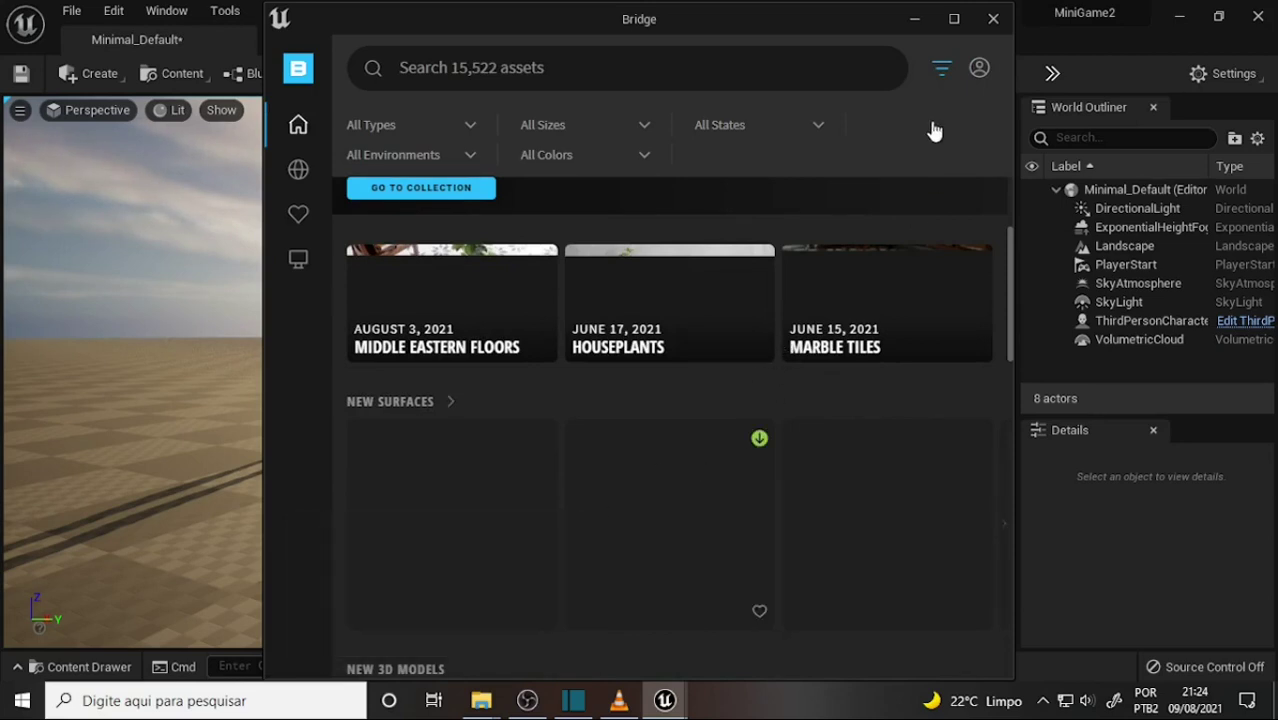
scroll(430, 110, "up", 2)
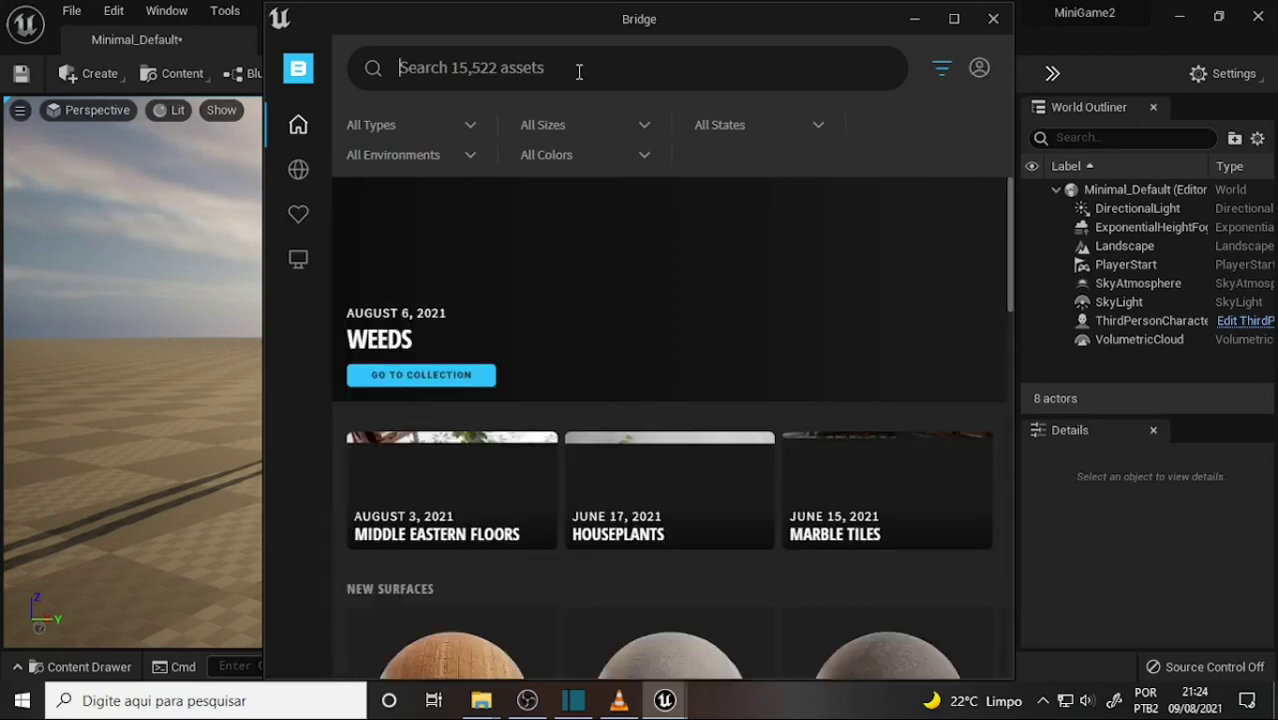
Search Bridge assets for cliff to apply the Cliff tag
left_click(302, 76)
left_click(654, 72)
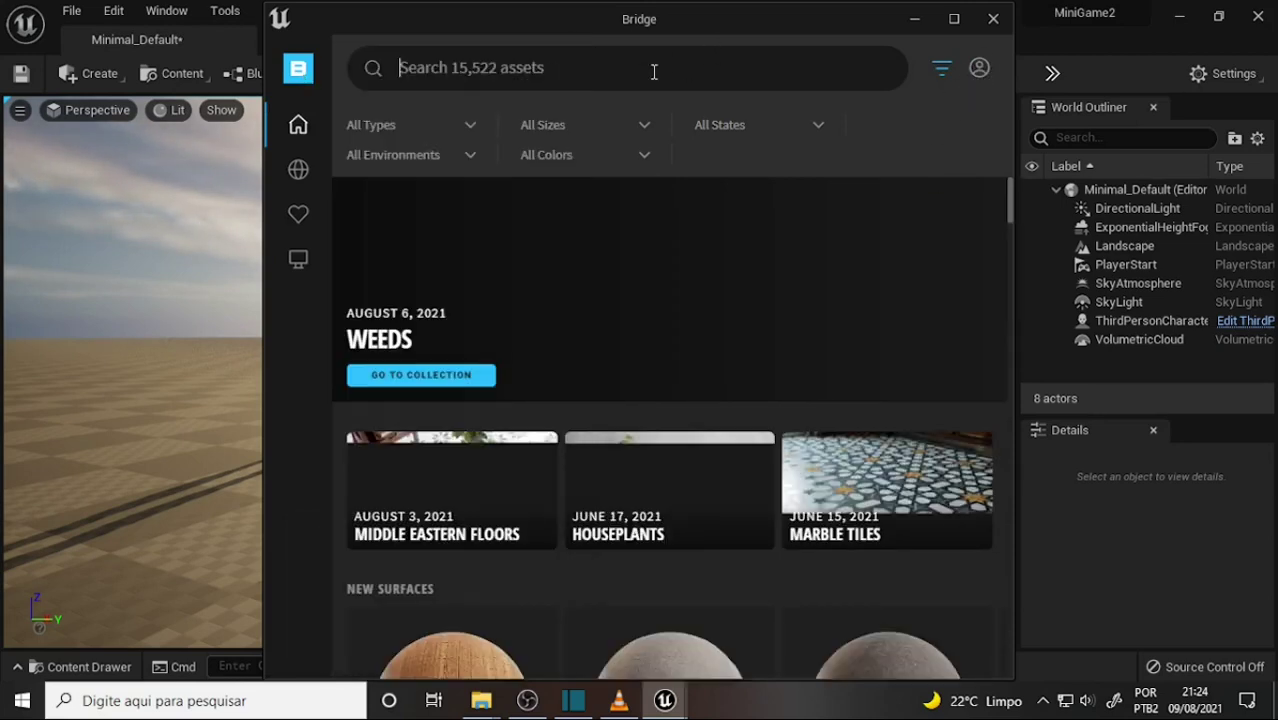
type("d")
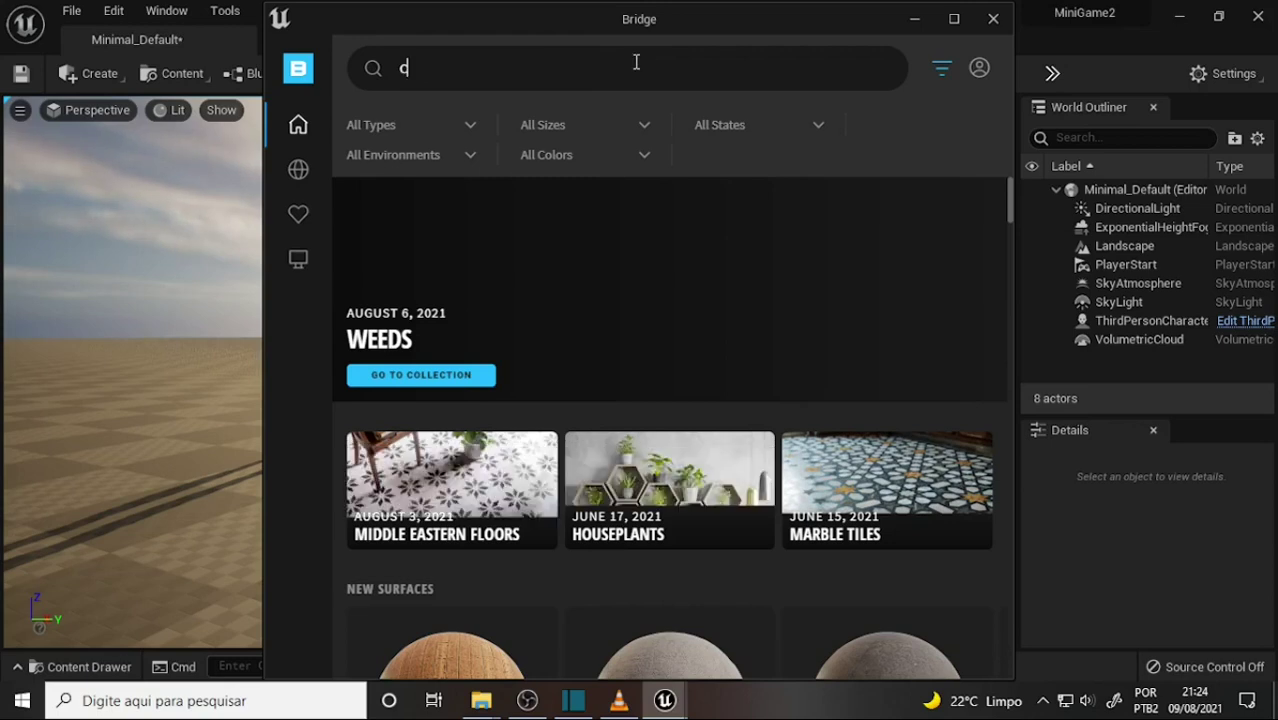
type("liff")
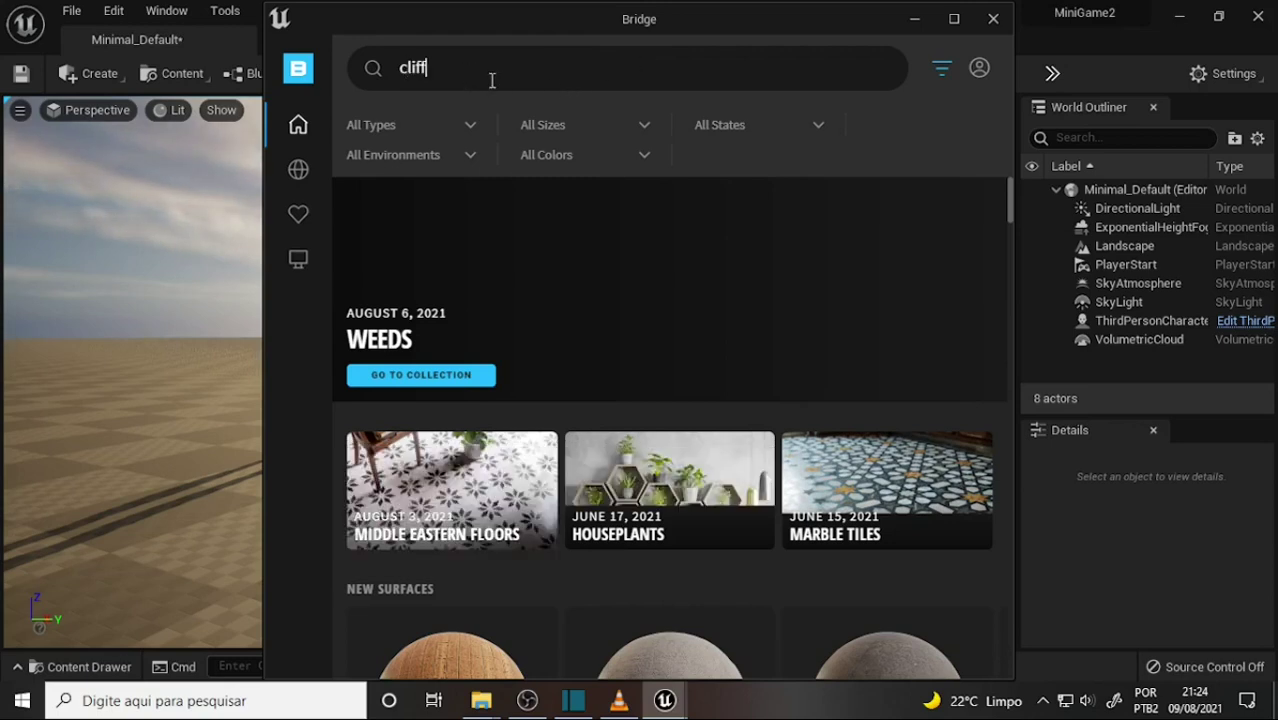
key("Return")
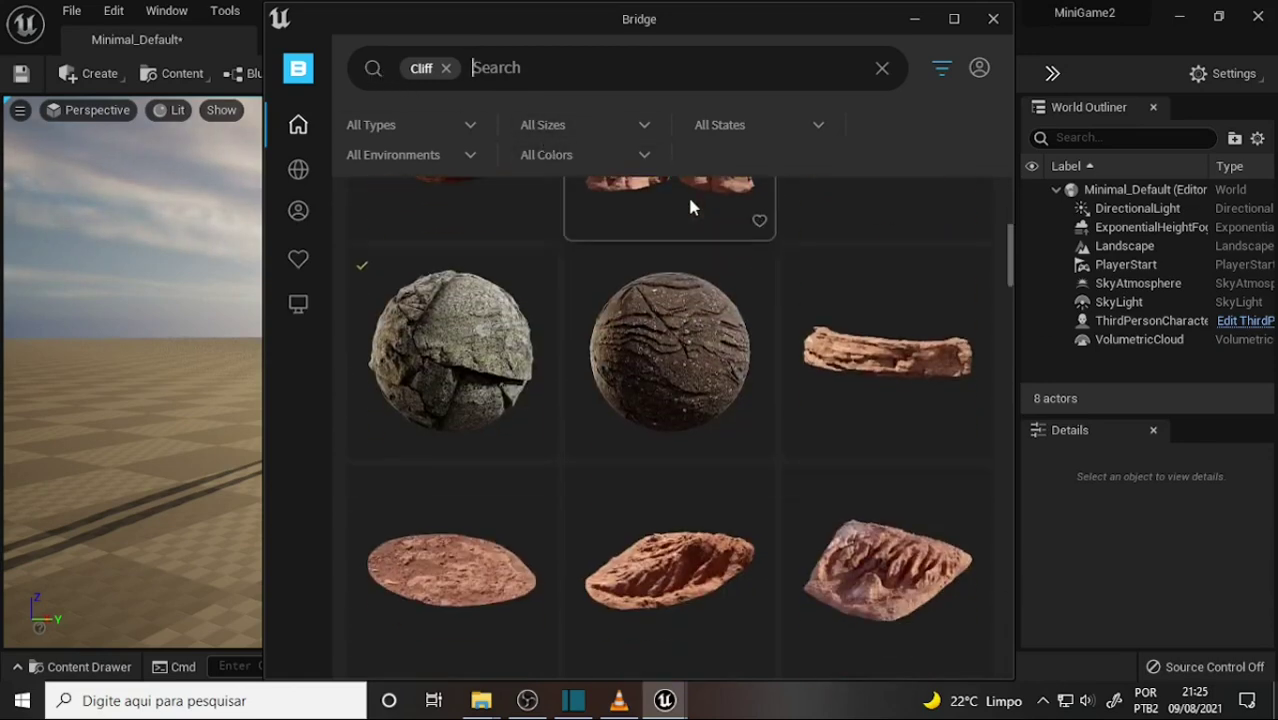
Scroll through the Cliff results, briefly switching to OBS Studio and back
scroll(690, 207, "down", 3)
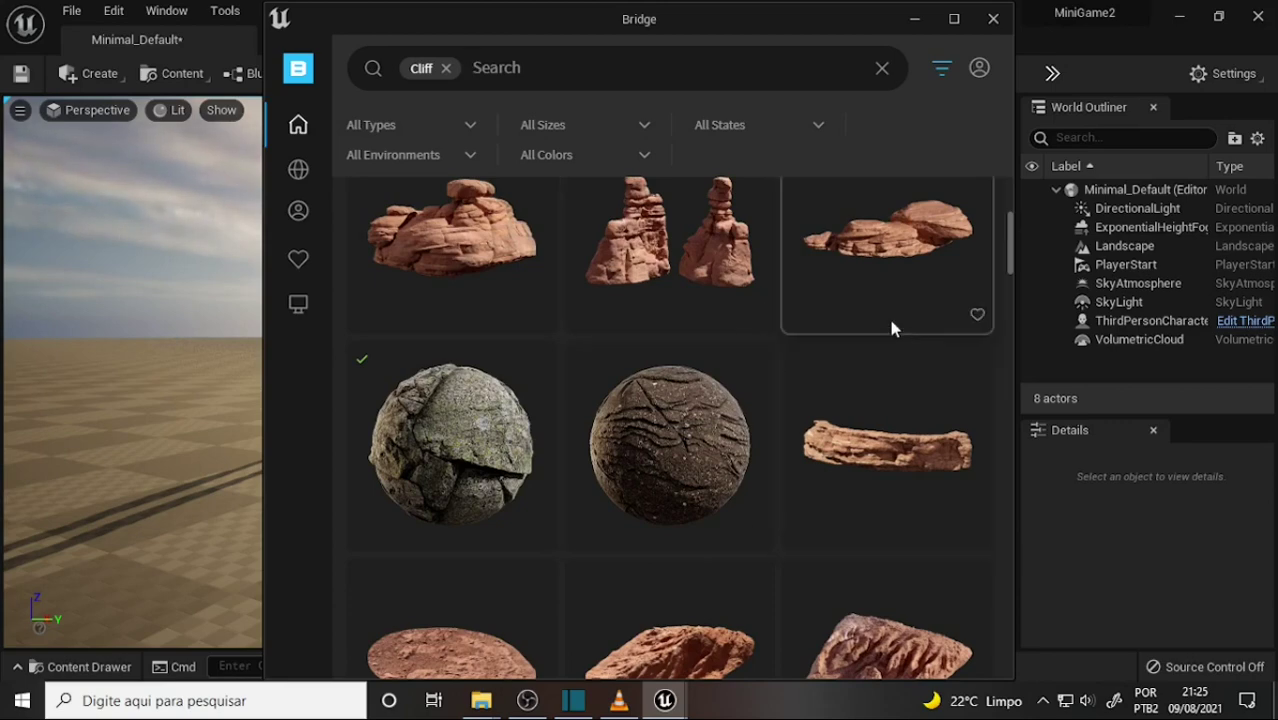
scroll(893, 328, "down", 4)
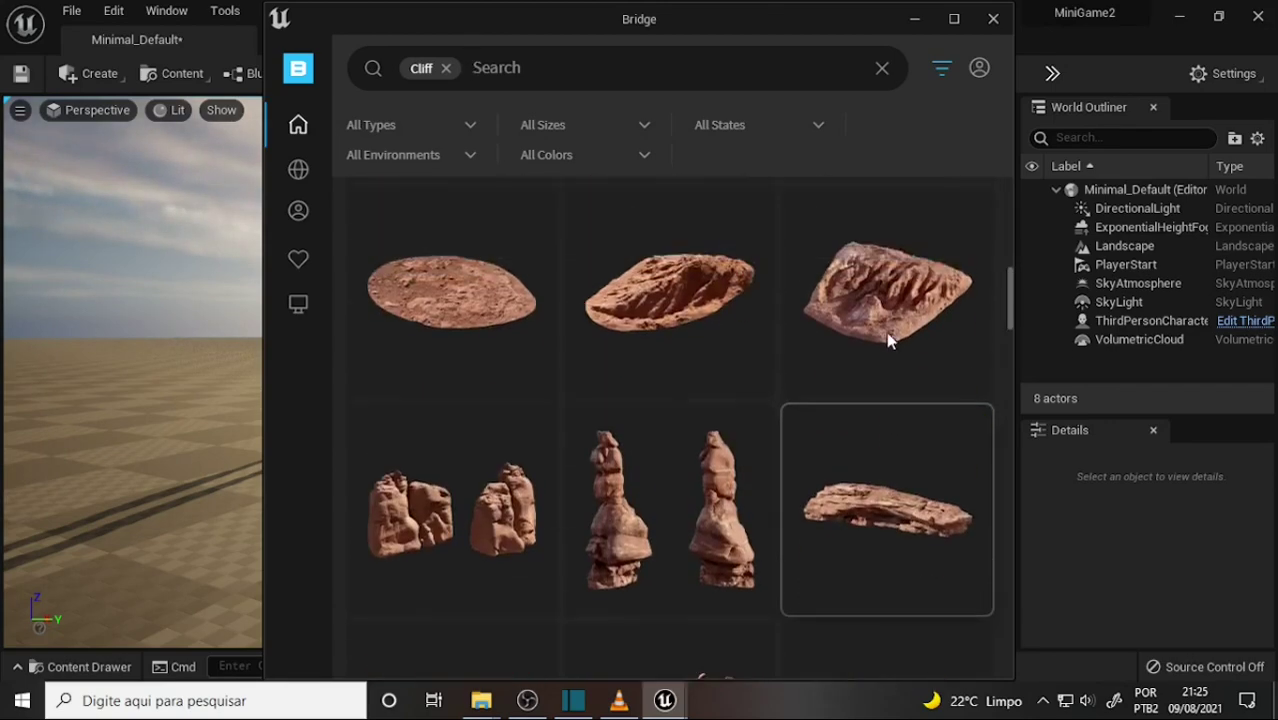
scroll(887, 338, "down", 3)
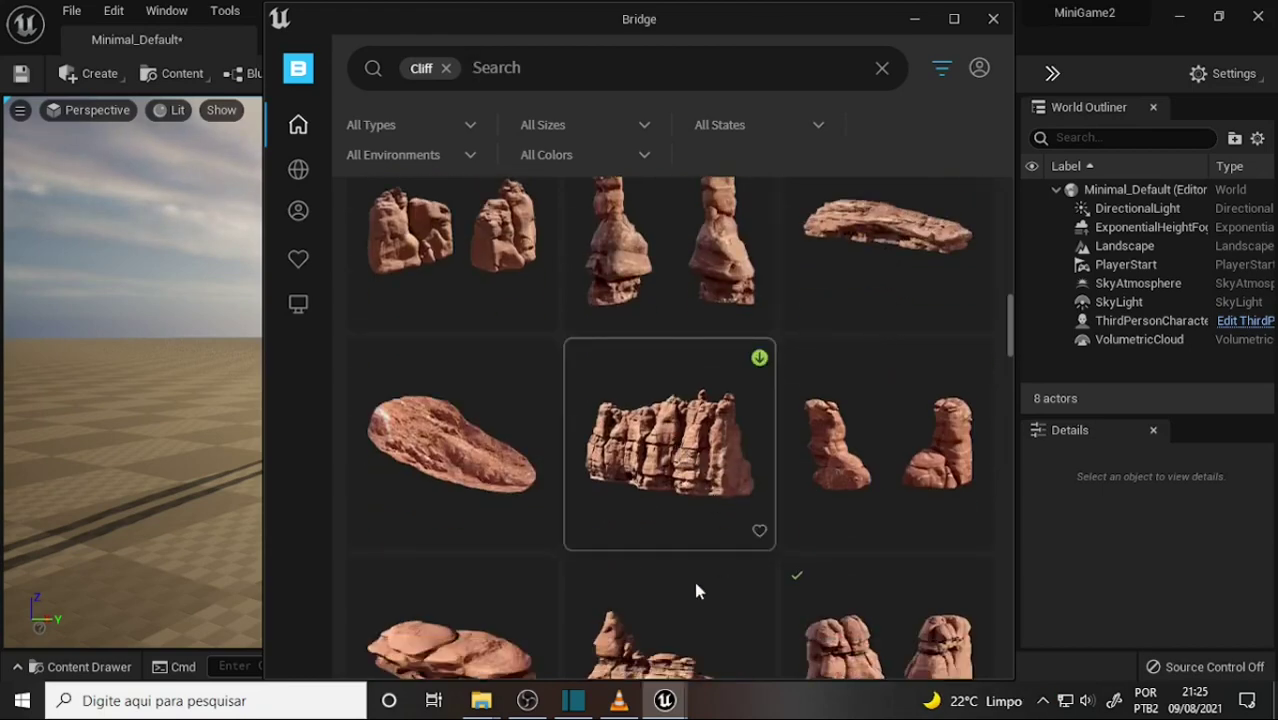
left_click(529, 702)
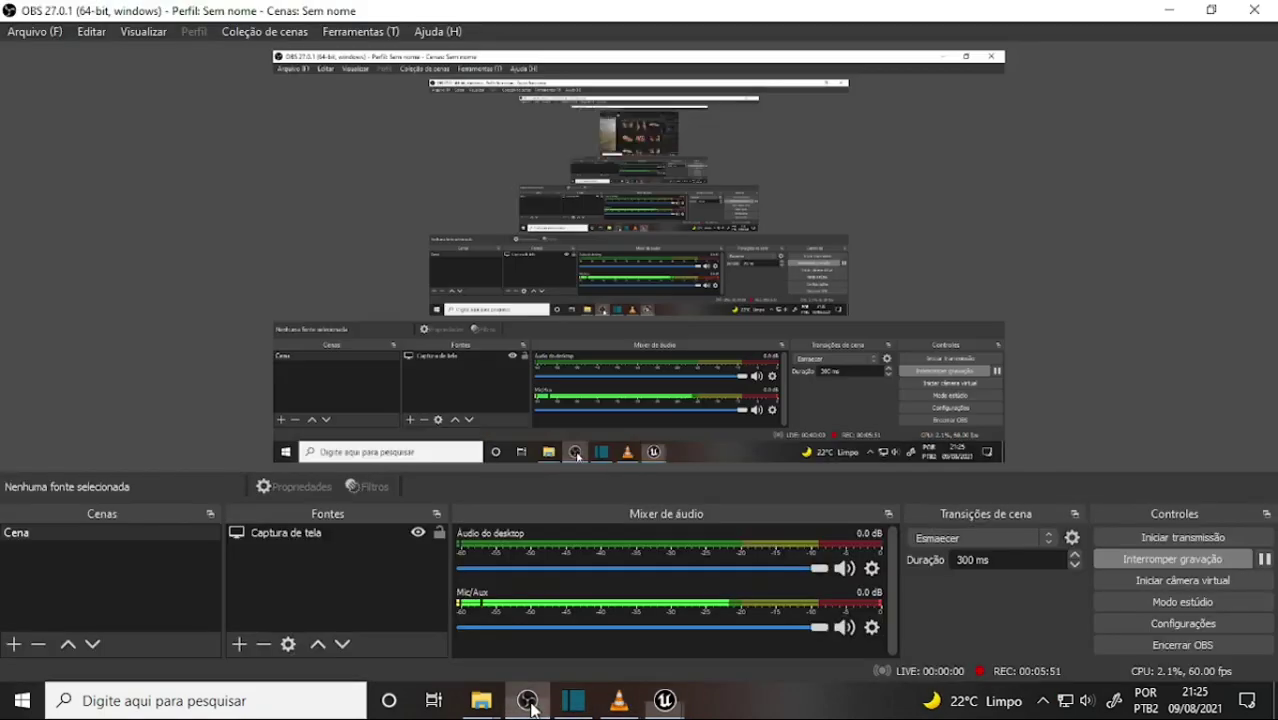
mouse_move(665, 700)
left_click(768, 621)
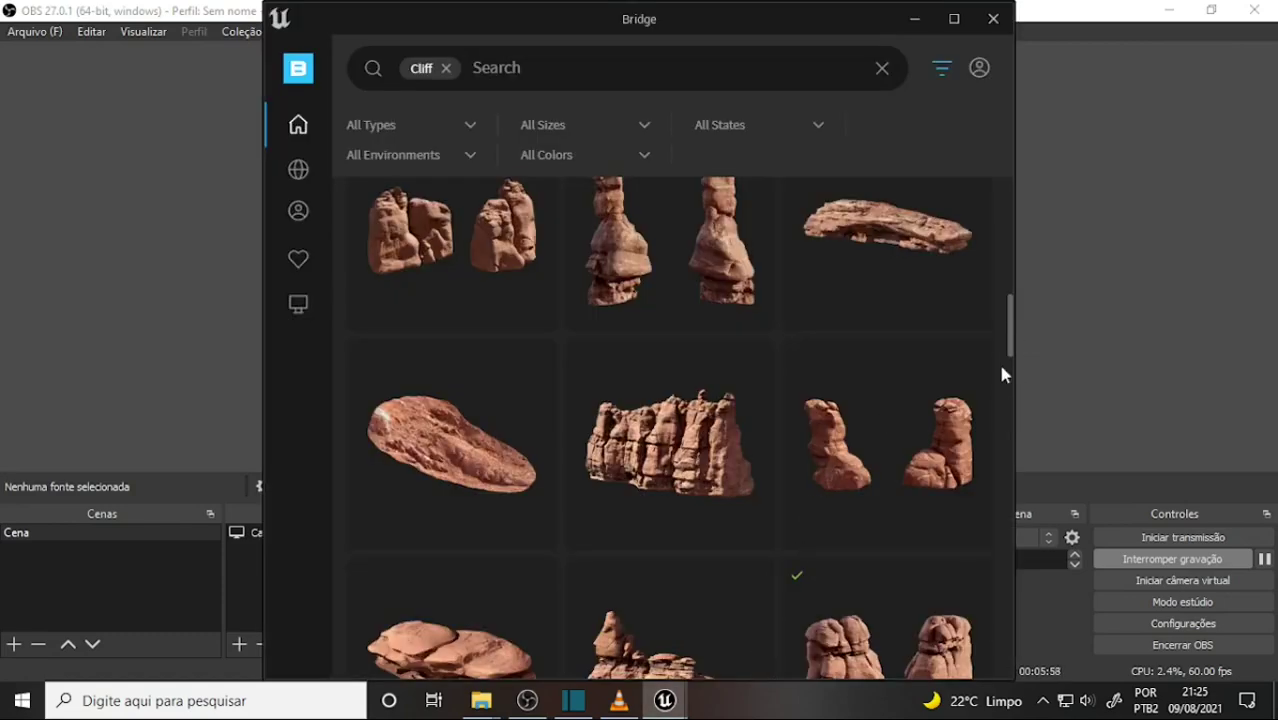
Check the VLC tutorial, then keep scrolling until the Nordic Beach Rock Formation tile shows
scroll(1008, 345, "down", 4)
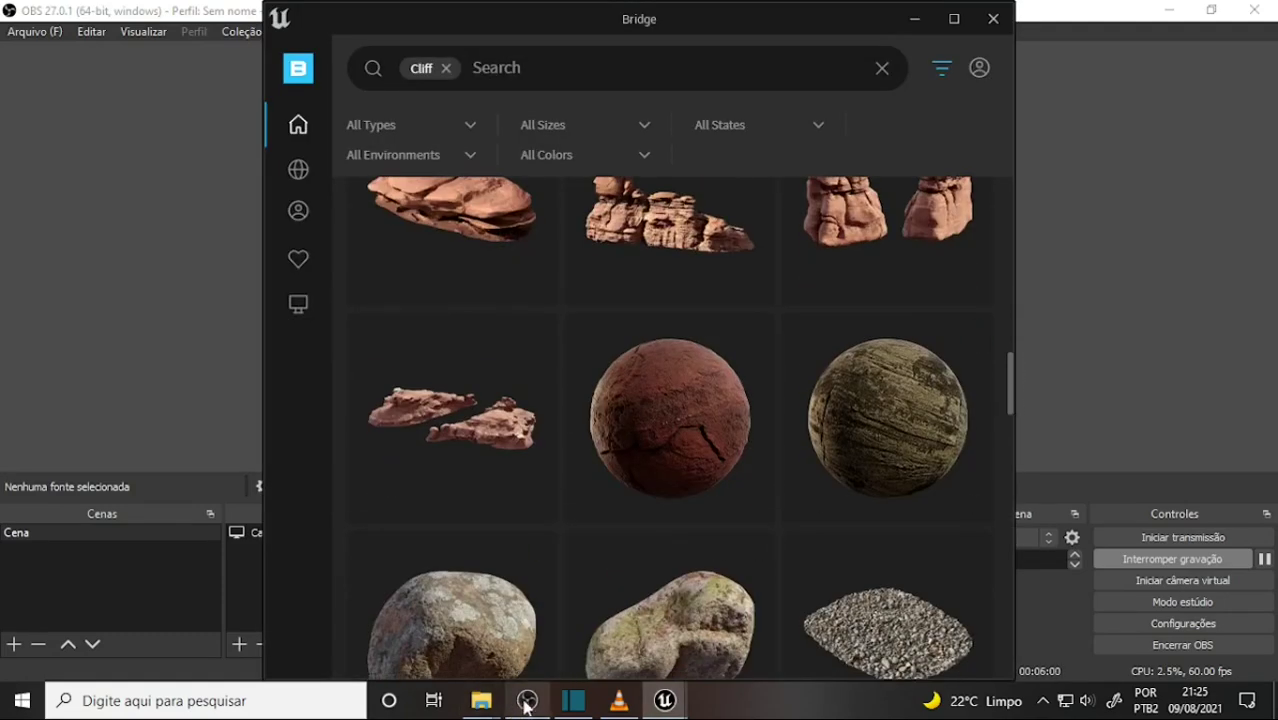
left_click(621, 705)
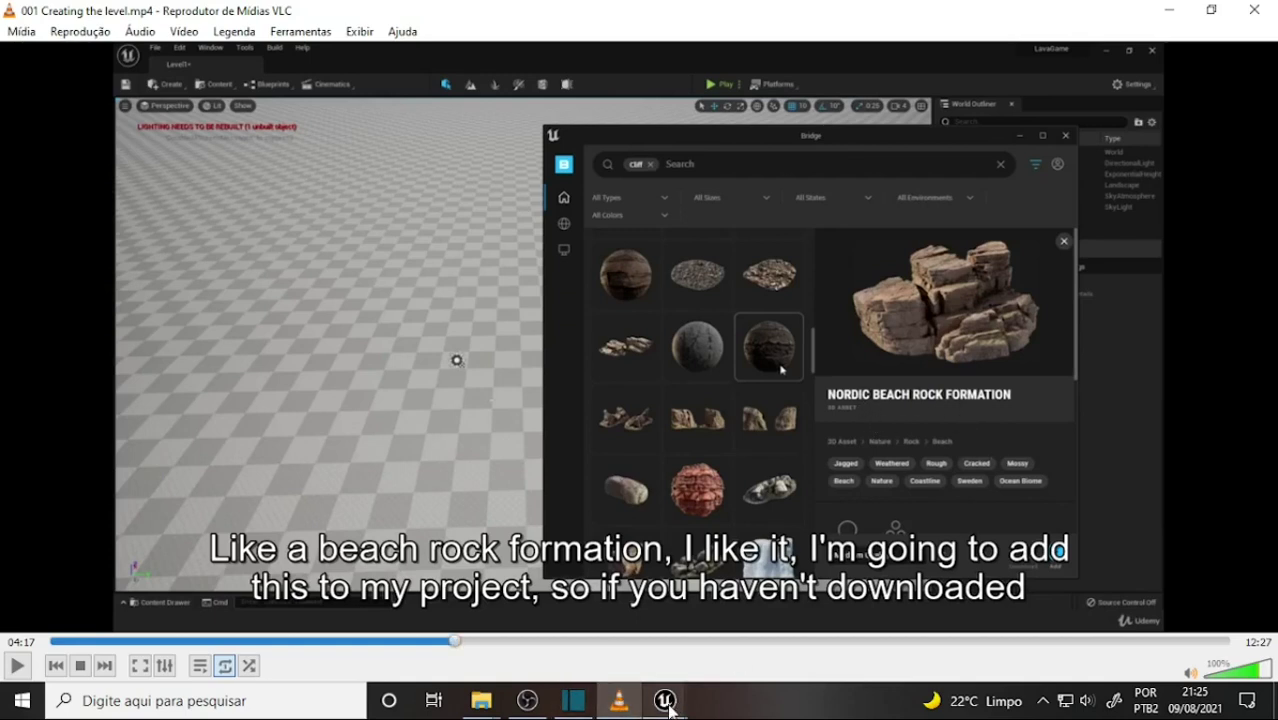
mouse_move(668, 705)
left_click(762, 630)
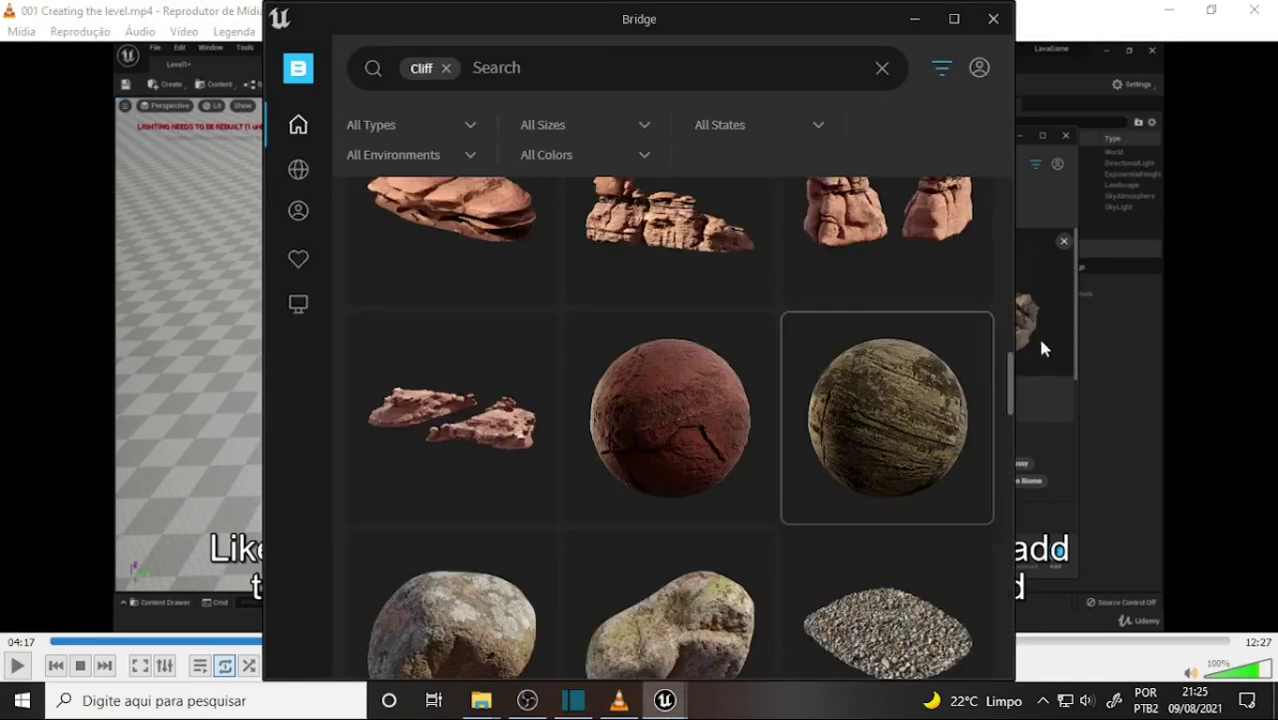
left_click_drag(1008, 385, 1012, 680)
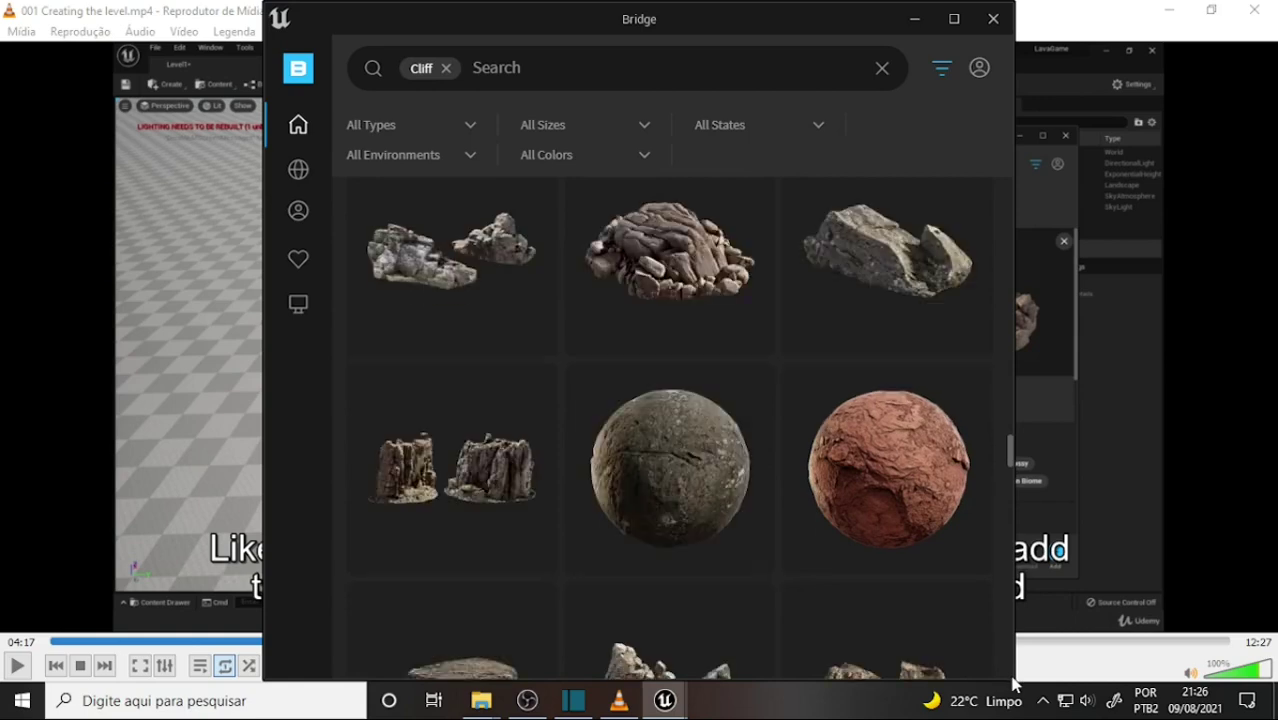
left_click_drag(1008, 452, 1019, 525)
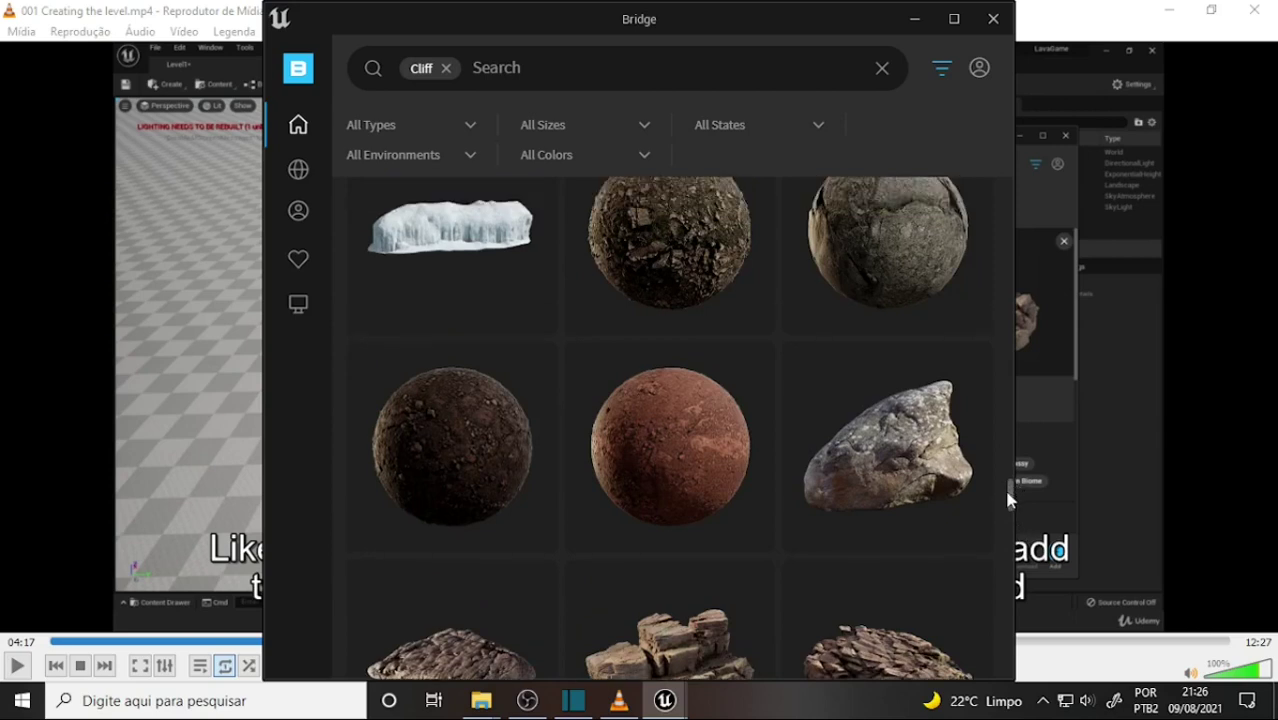
scroll(655, 397, "down", 3)
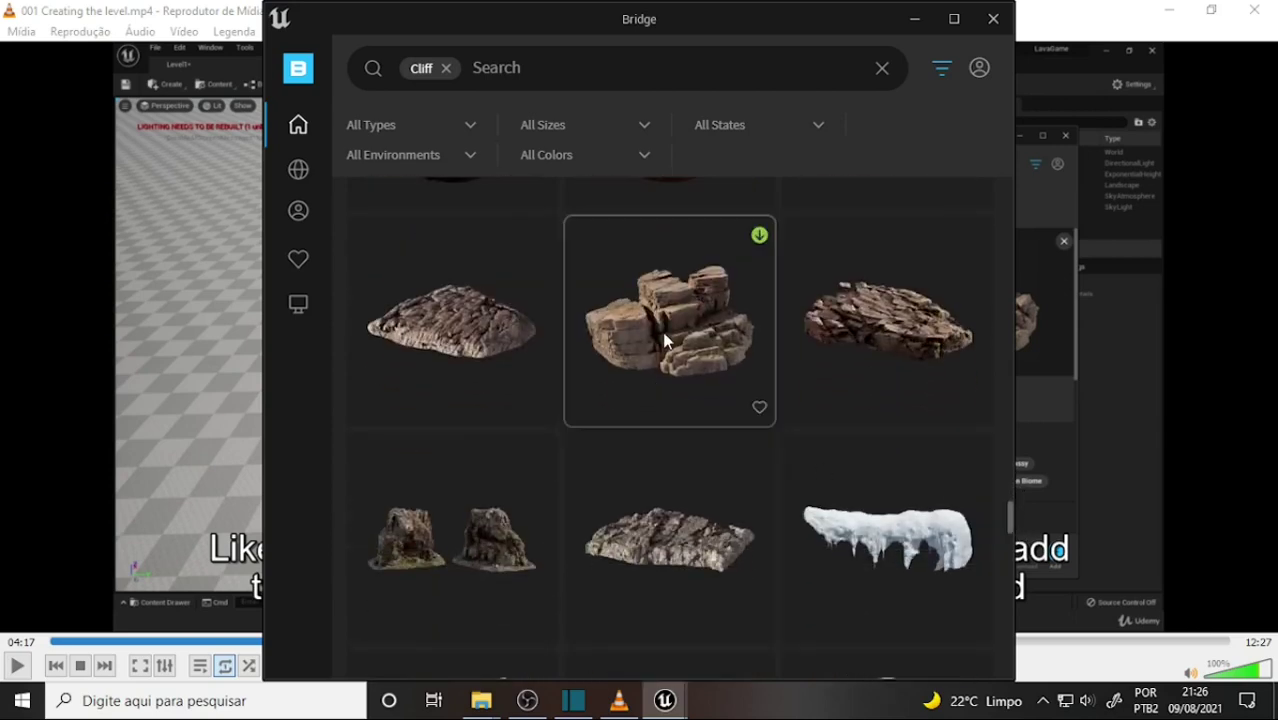
Open the Nordic Beach Rock Formation details, confirm it is Downloaded, then switch windows
left_click(661, 330)
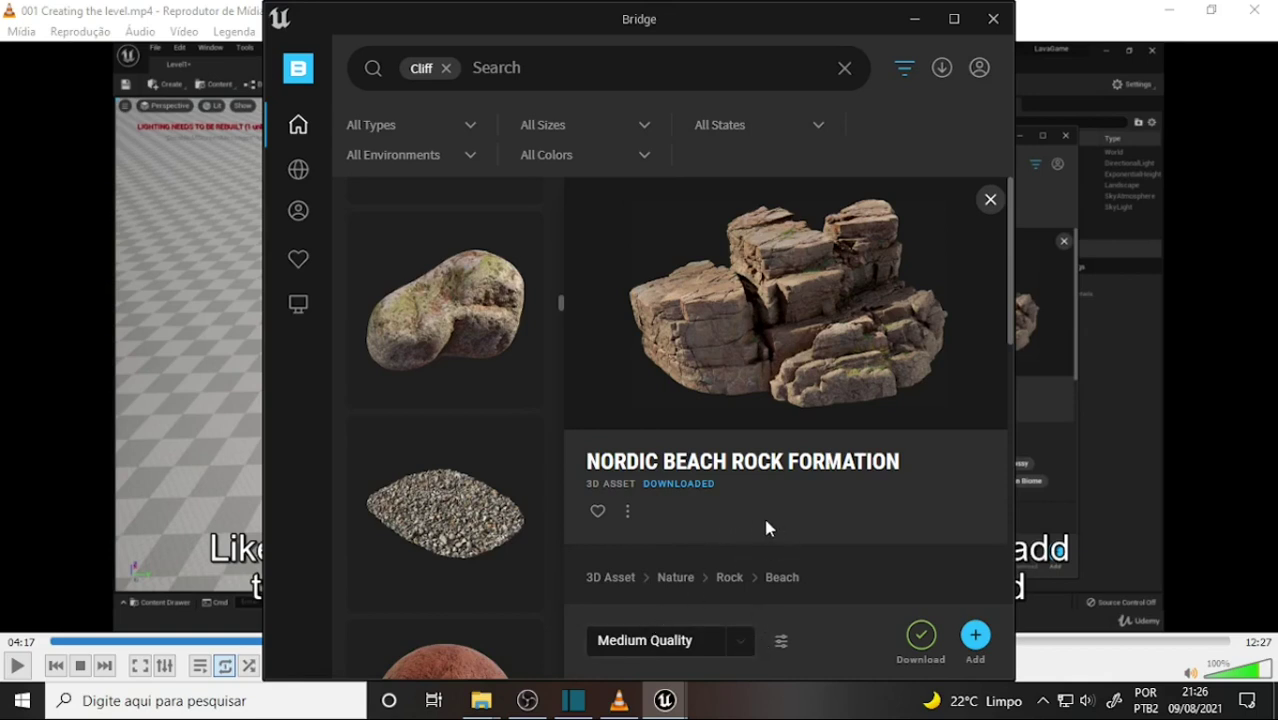
left_click(532, 705)
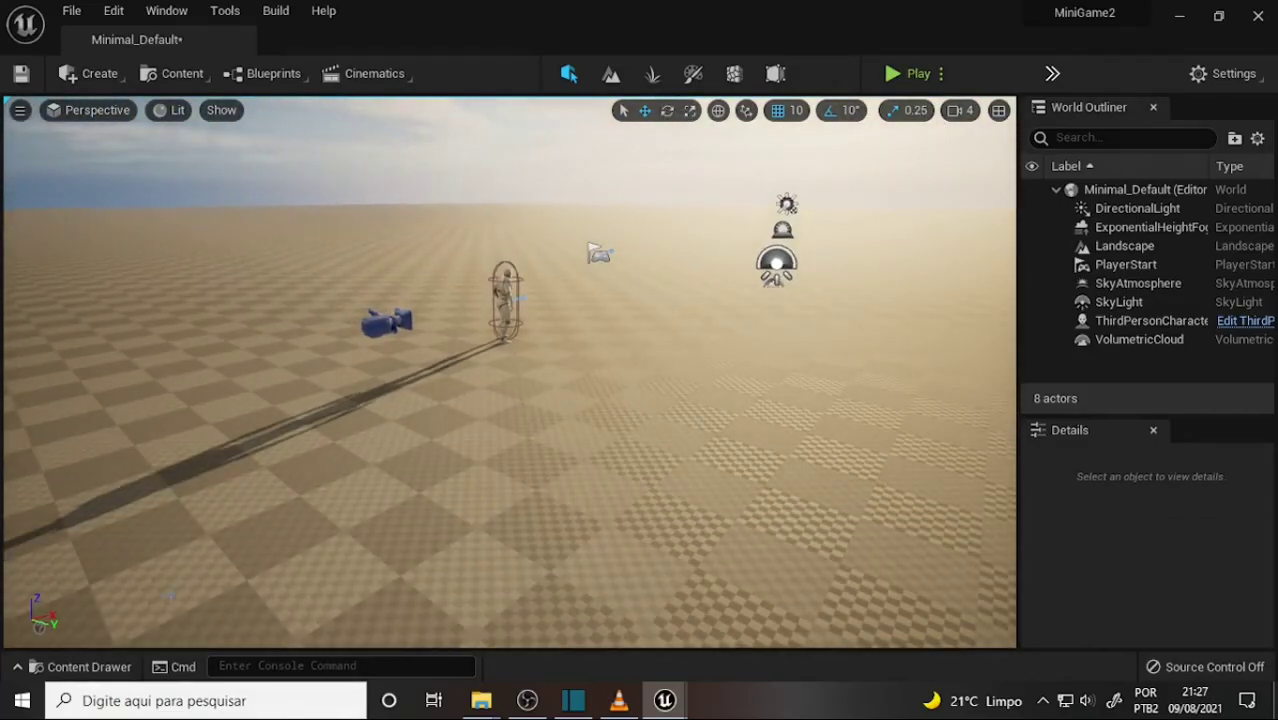
Drag the S_Nordic_Beach_Rock_Formation mesh from the Content Drawer into the level at -200, -200, 100
left_click(95, 666)
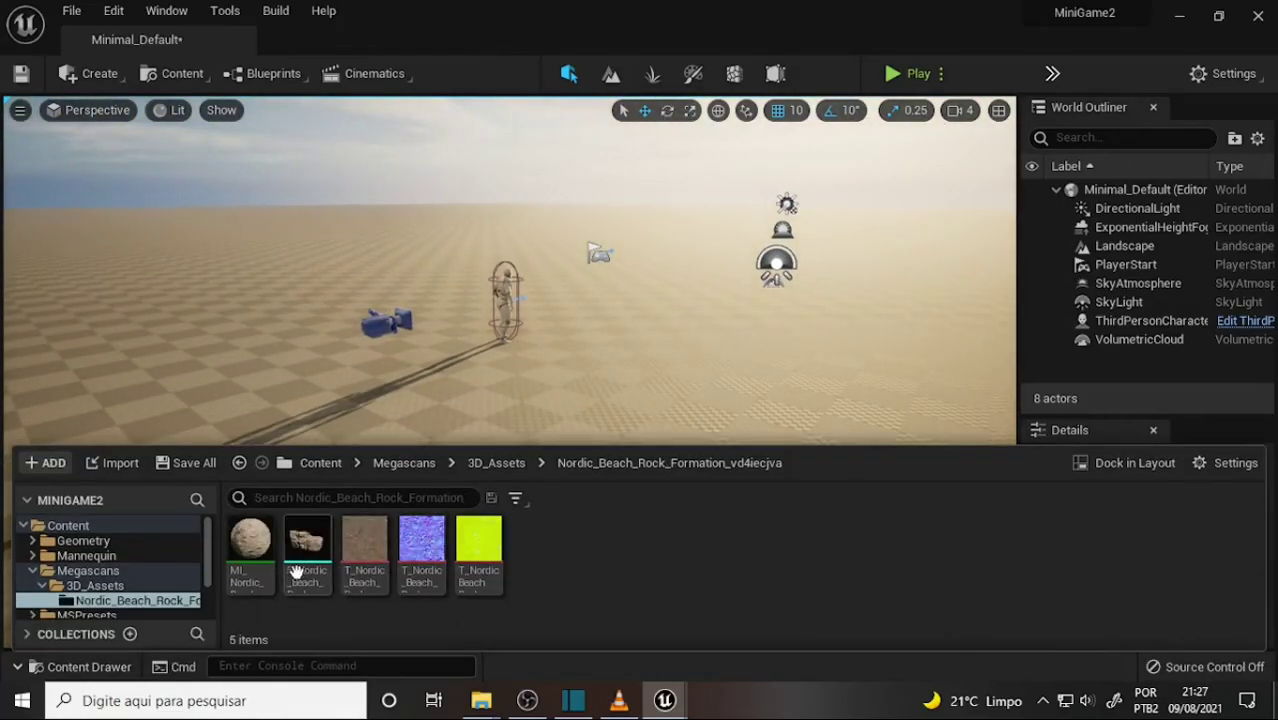
left_click_drag(302, 553, 673, 314)
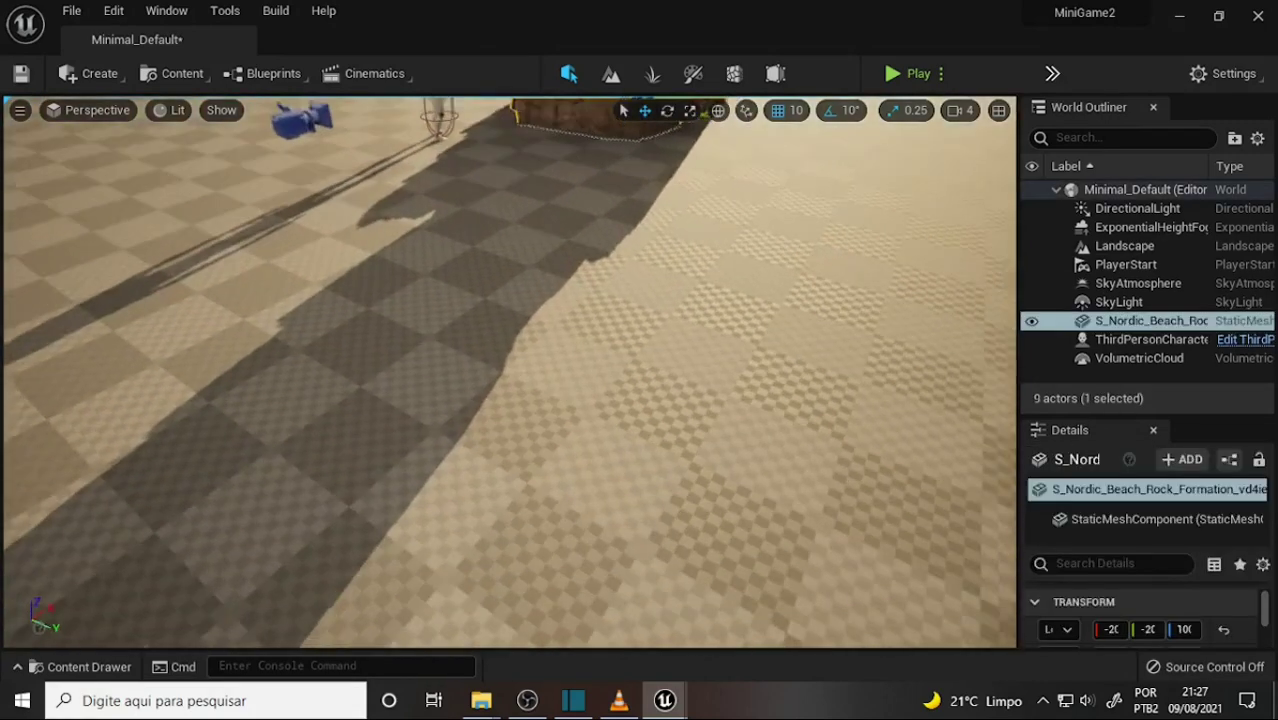
right_click_drag(673, 314, 820, 300)
Orbit the view to inspect the rock, character and shadow, then widen the outliner panels
right_click_drag(445, 369, 385, 372)
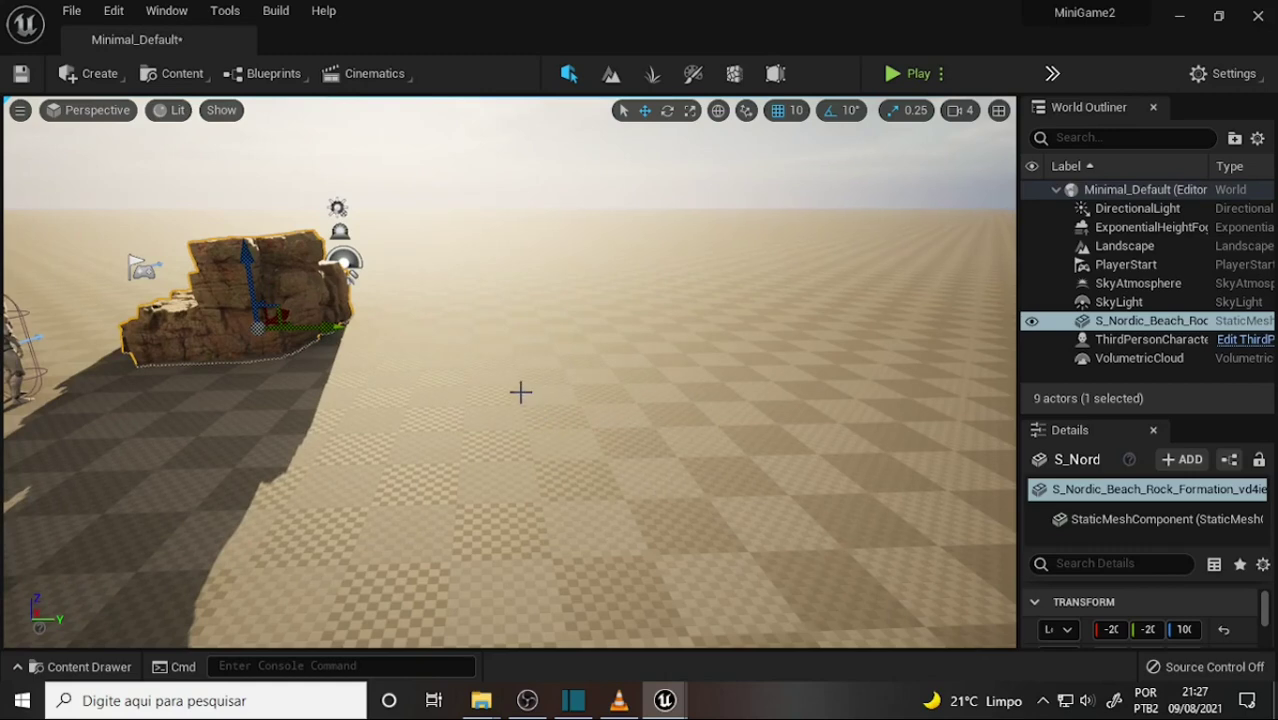
right_click_drag(520, 392, 430, 395)
mouse_move(520, 392)
right_mouse_down()
mouse_move(520, 470)
mouse_move(665, 412)
right_mouse_up()
mouse_move(622, 702)
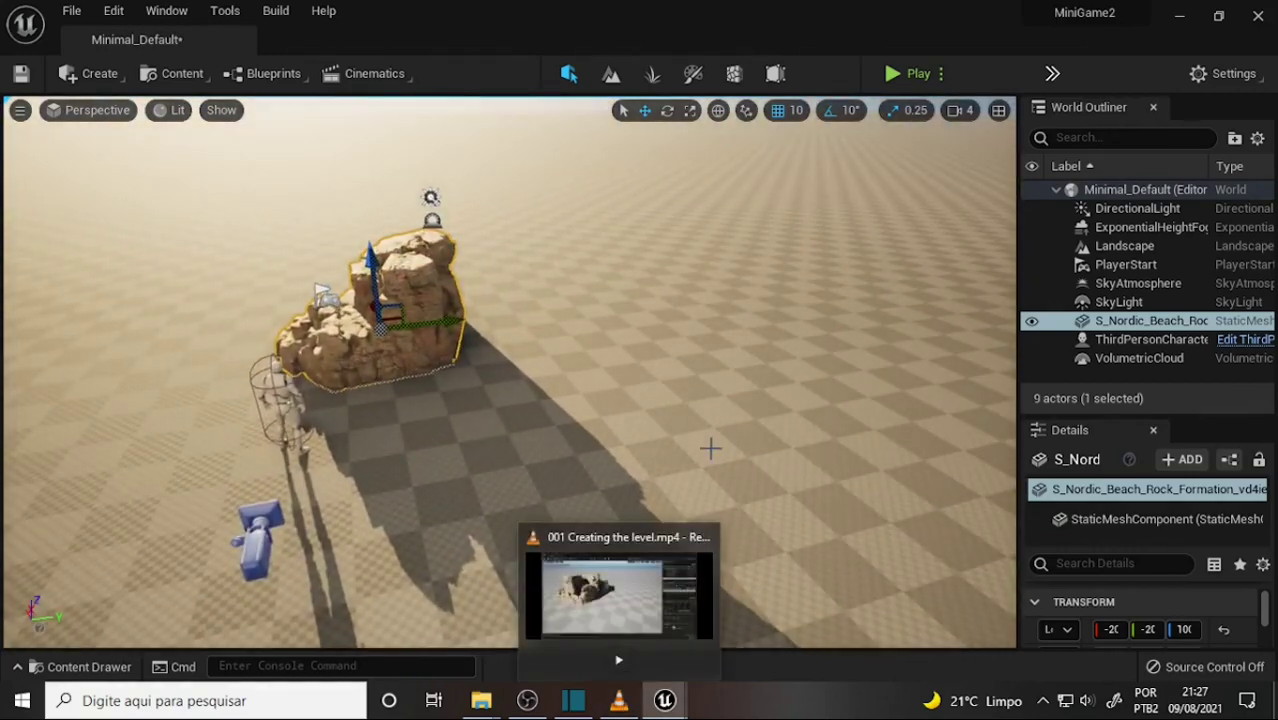
mouse_move(510, 386)
right_mouse_down()
mouse_move(508, 371)
mouse_move(521, 414)
mouse_move(539, 416)
right_mouse_up()
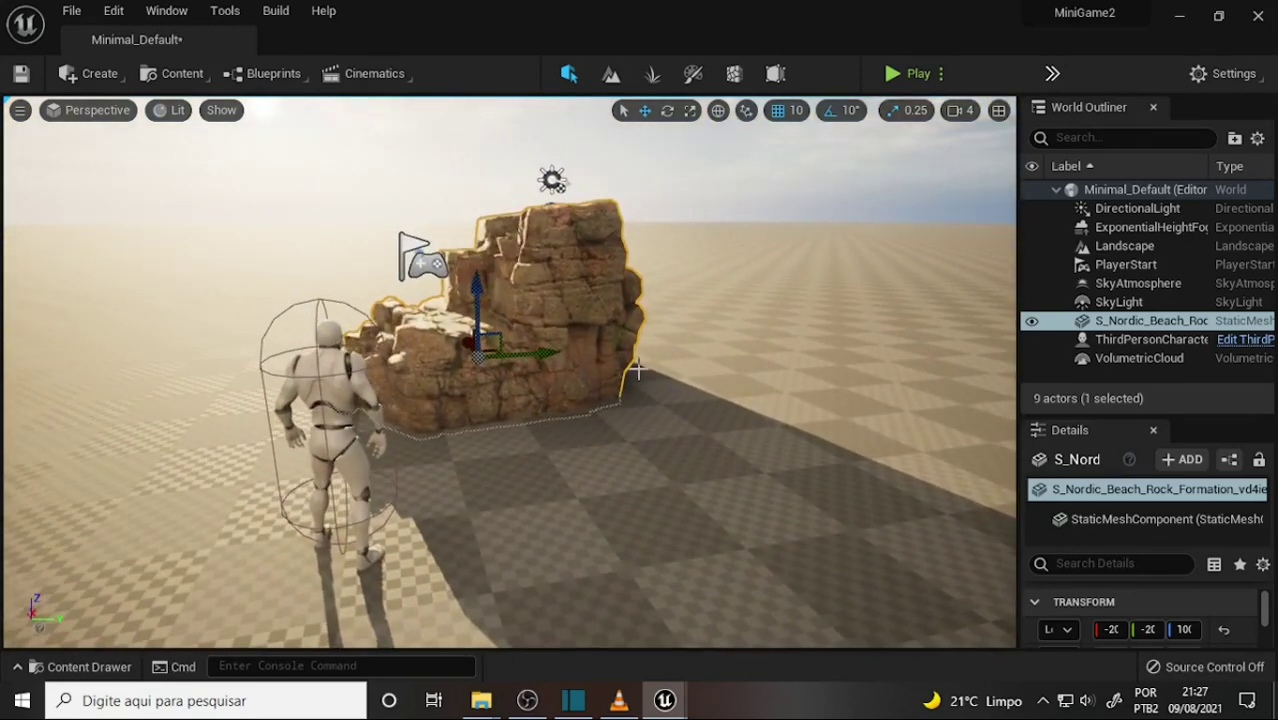
right_click_drag(637, 370, 683, 340)
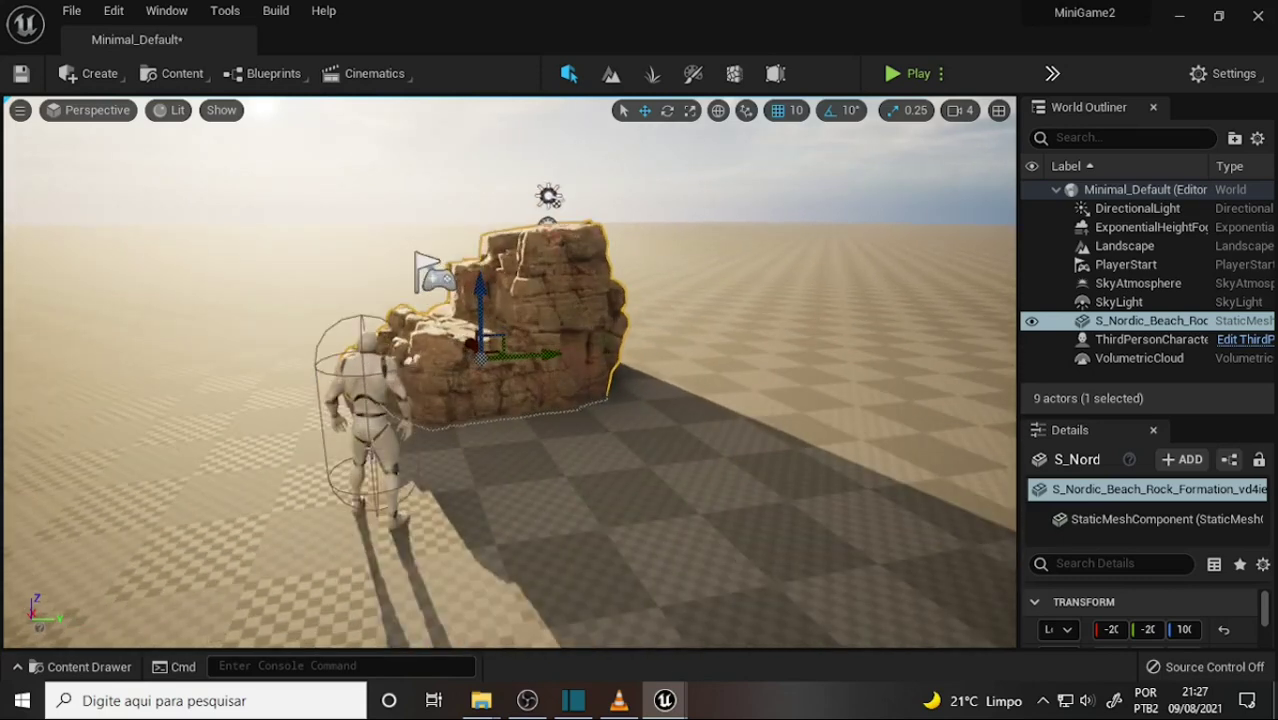
scroll(721, 351, "down", 3)
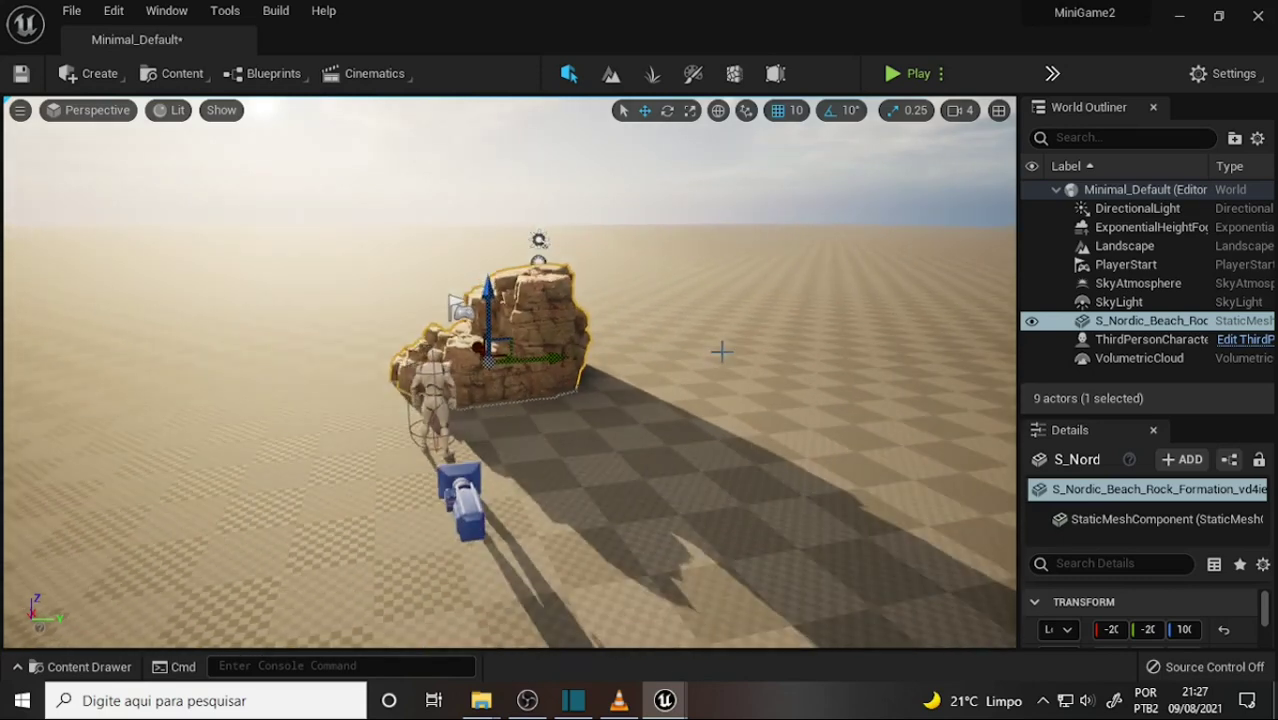
mouse_move(731, 353)
right_mouse_down()
mouse_move(713, 362)
mouse_move(740, 381)
right_mouse_up()
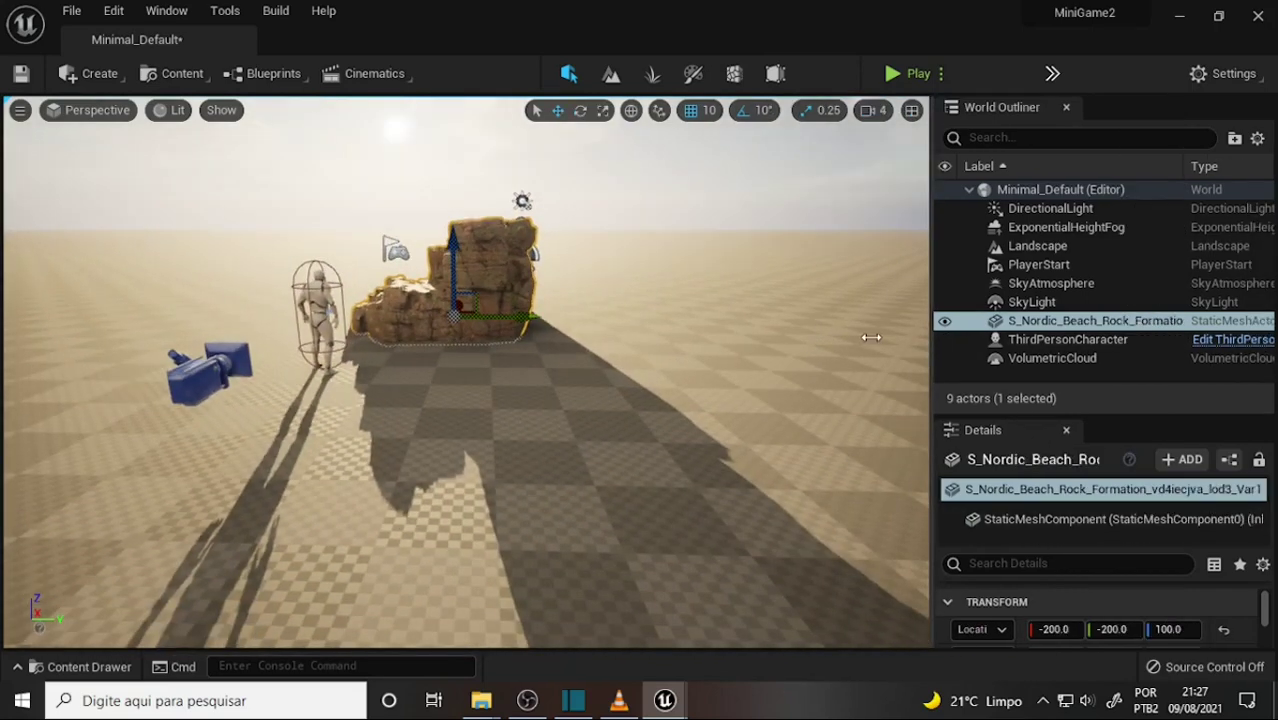
left_click_drag(1016, 348, 866, 345)
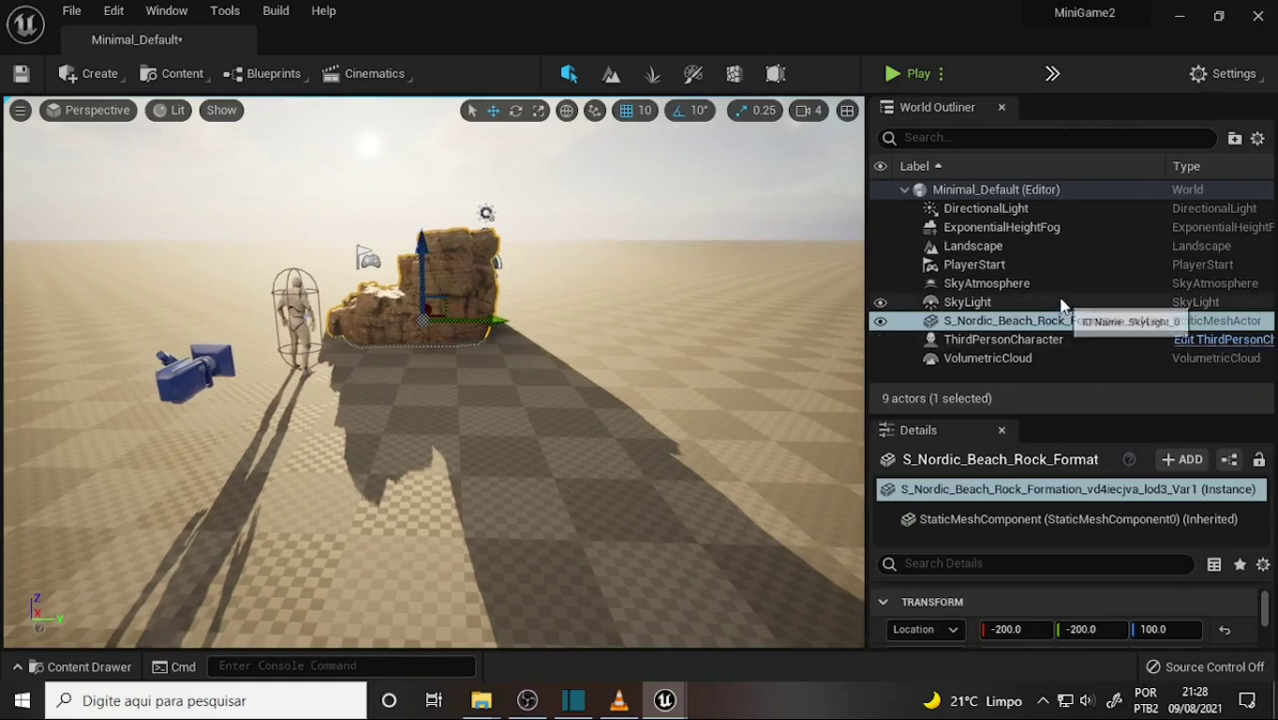
Check the PlayerStart's location and its None tag in an enlarged Details panel, then reselect the rock
left_click(1050, 265)
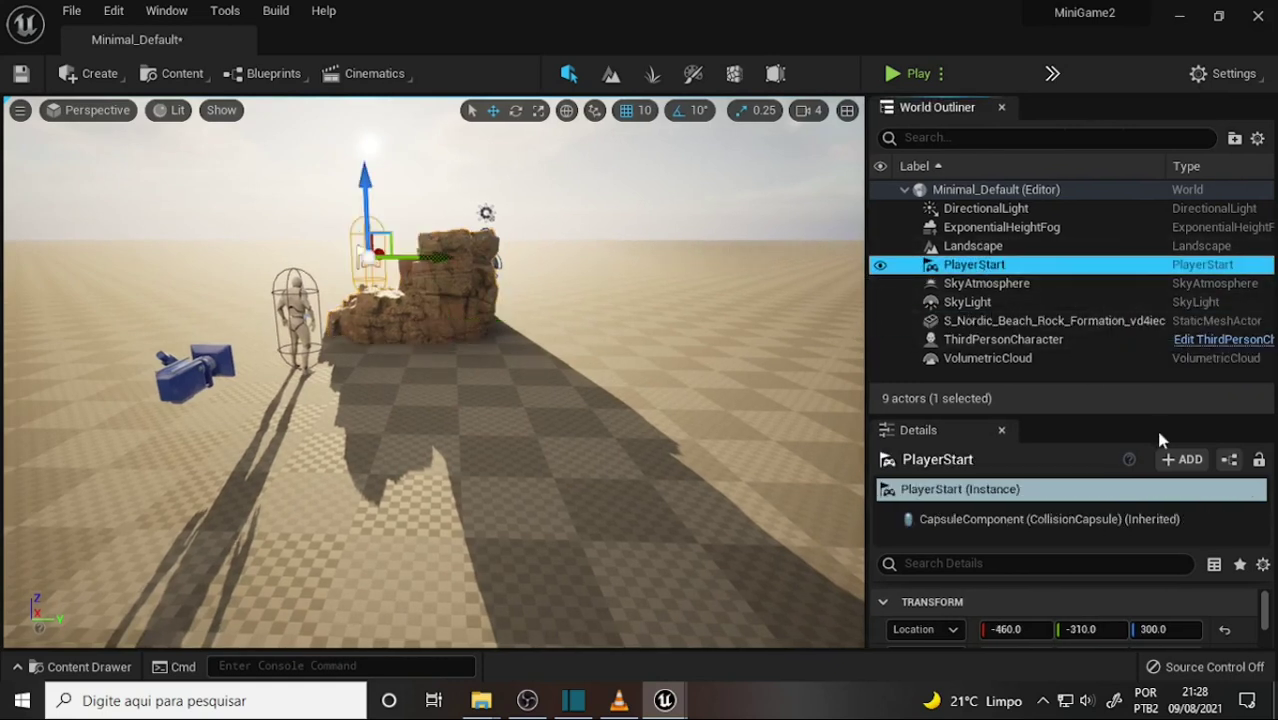
left_click_drag(1021, 416, 1021, 122)
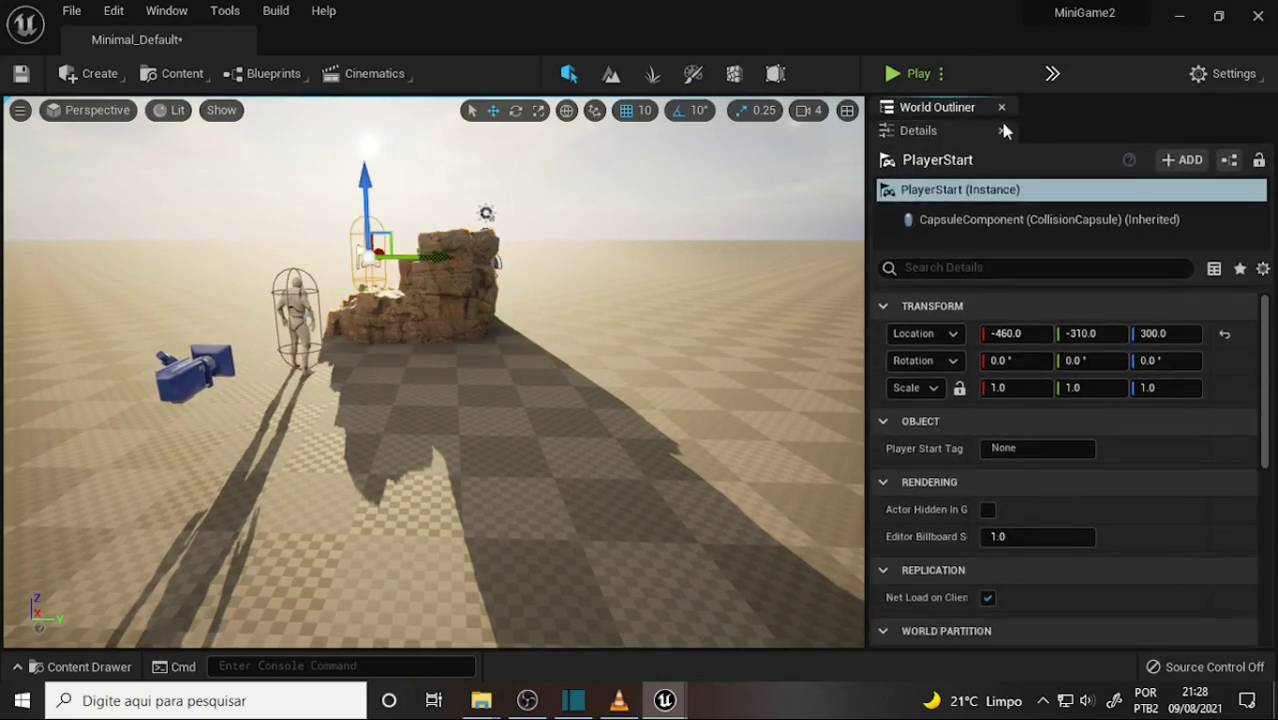
left_click(1035, 455)
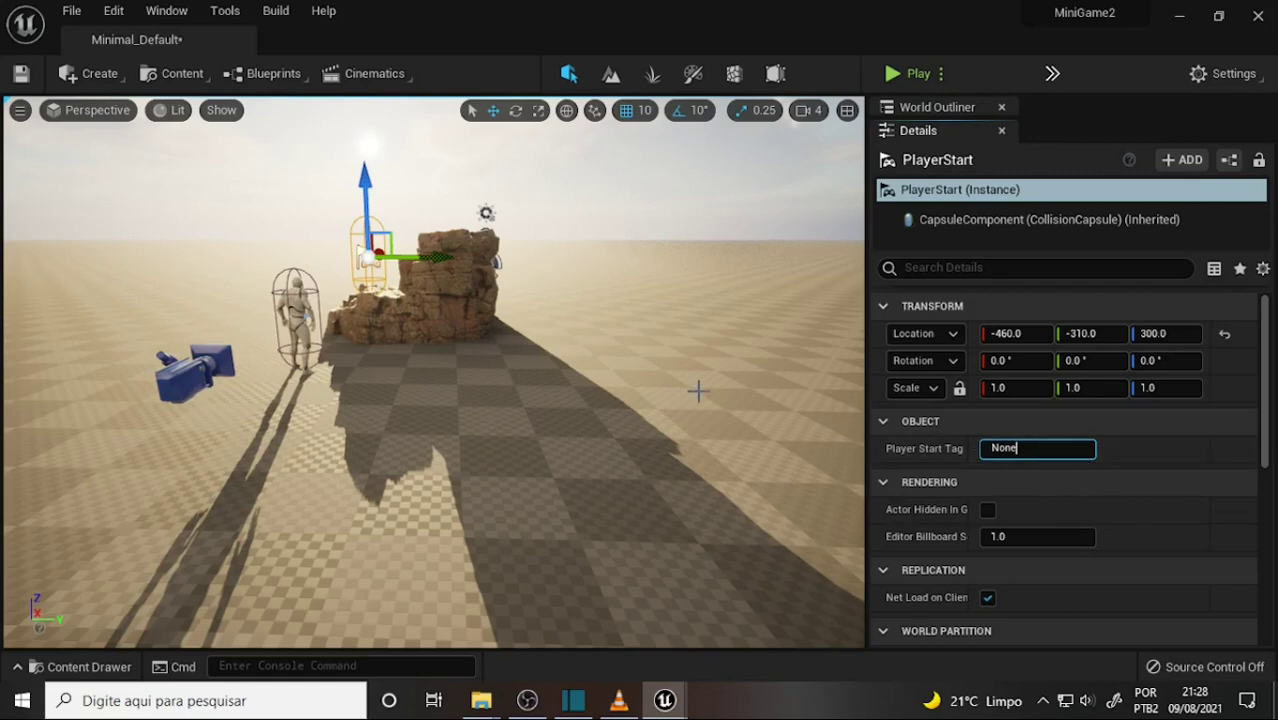
left_click(494, 297)
right_click_drag(649, 346, 650, 326)
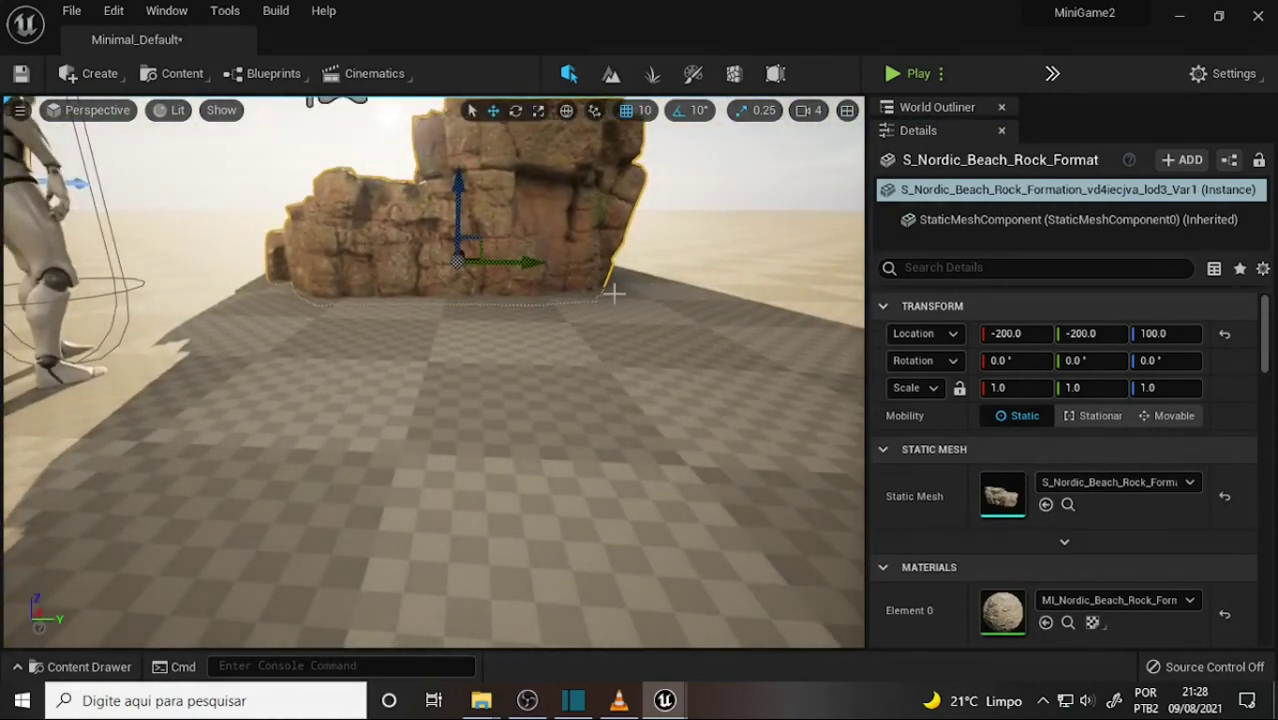
Slide the rock along X to location -10, -200, 100, near the PlayerStart
mouse_move(608, 285)
left_mouse_down("alt")
mouse_move(558, 335)
mouse_move(299, 417)
left_mouse_up("alt")
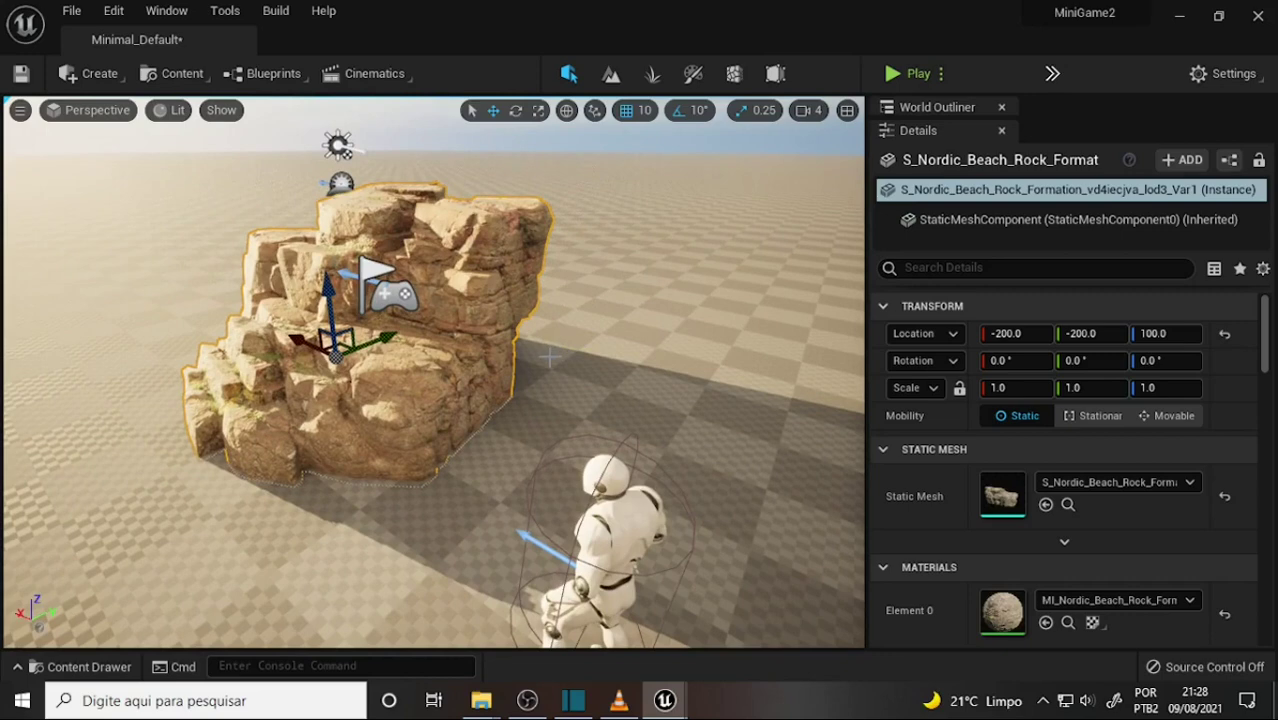
left_click_drag(595, 329, 540, 300, "alt")
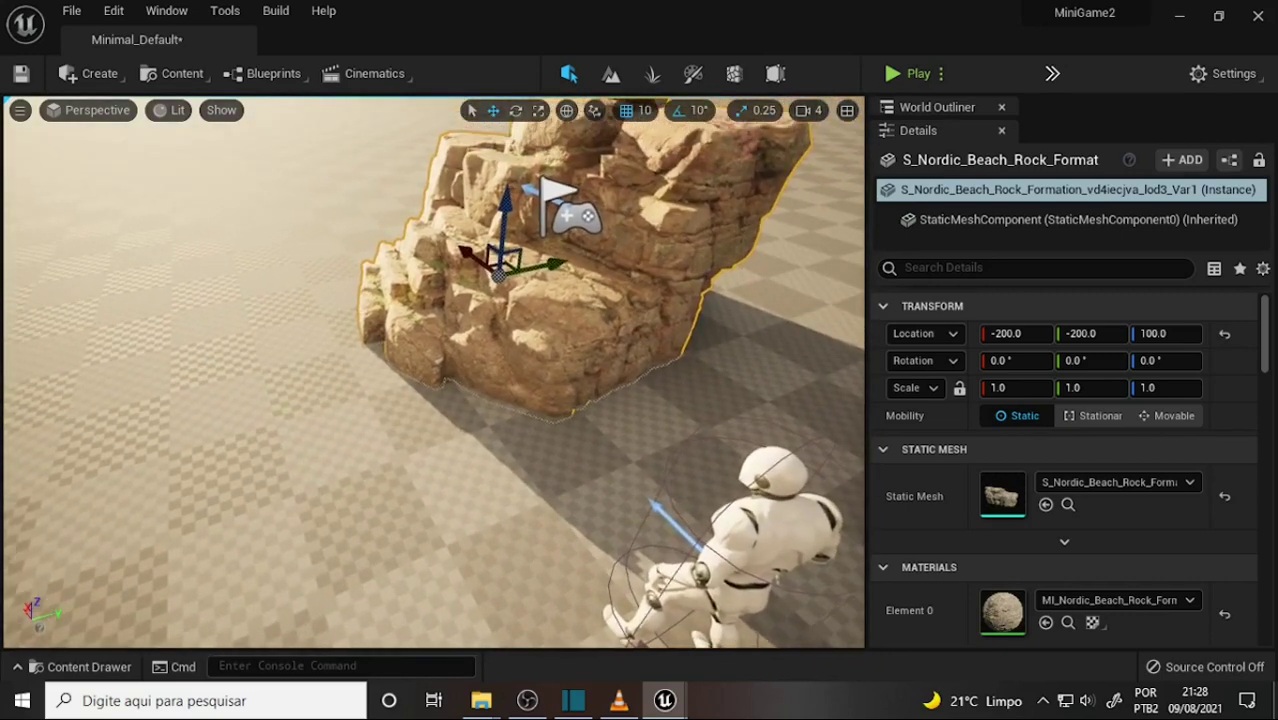
left_click_drag(659, 281, 617, 287, "alt")
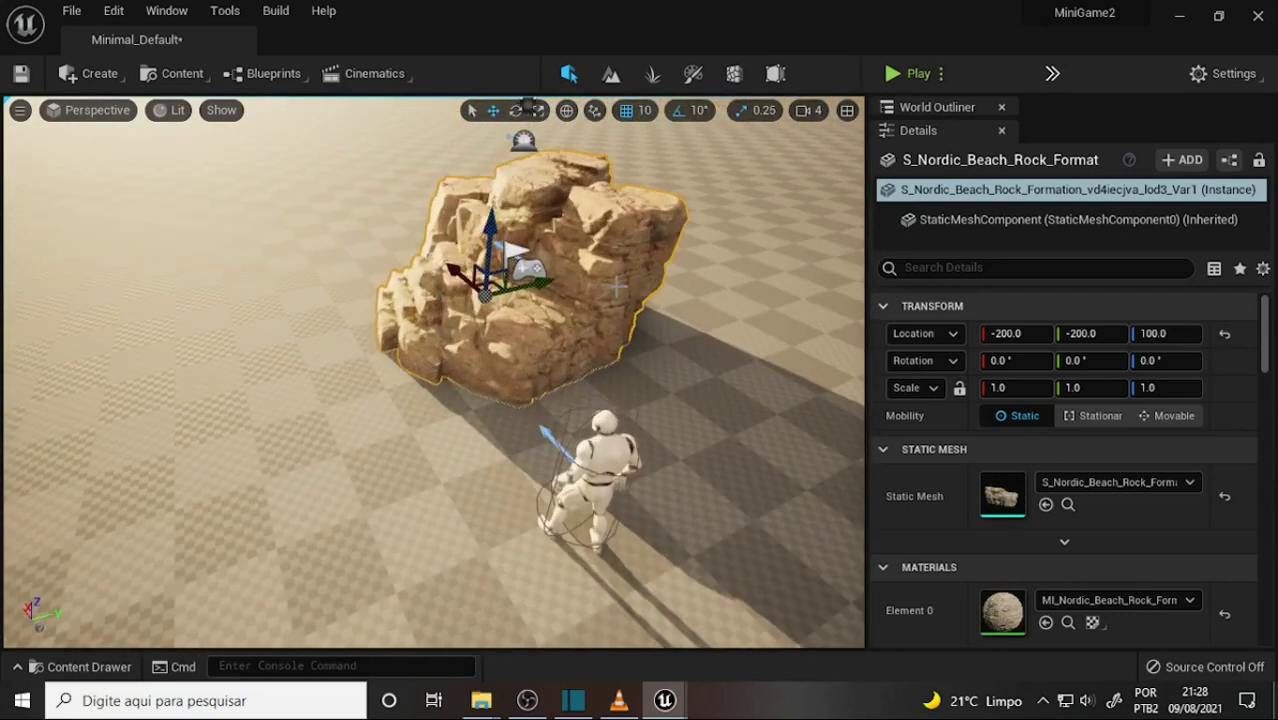
left_click_drag(456, 270, 388, 248)
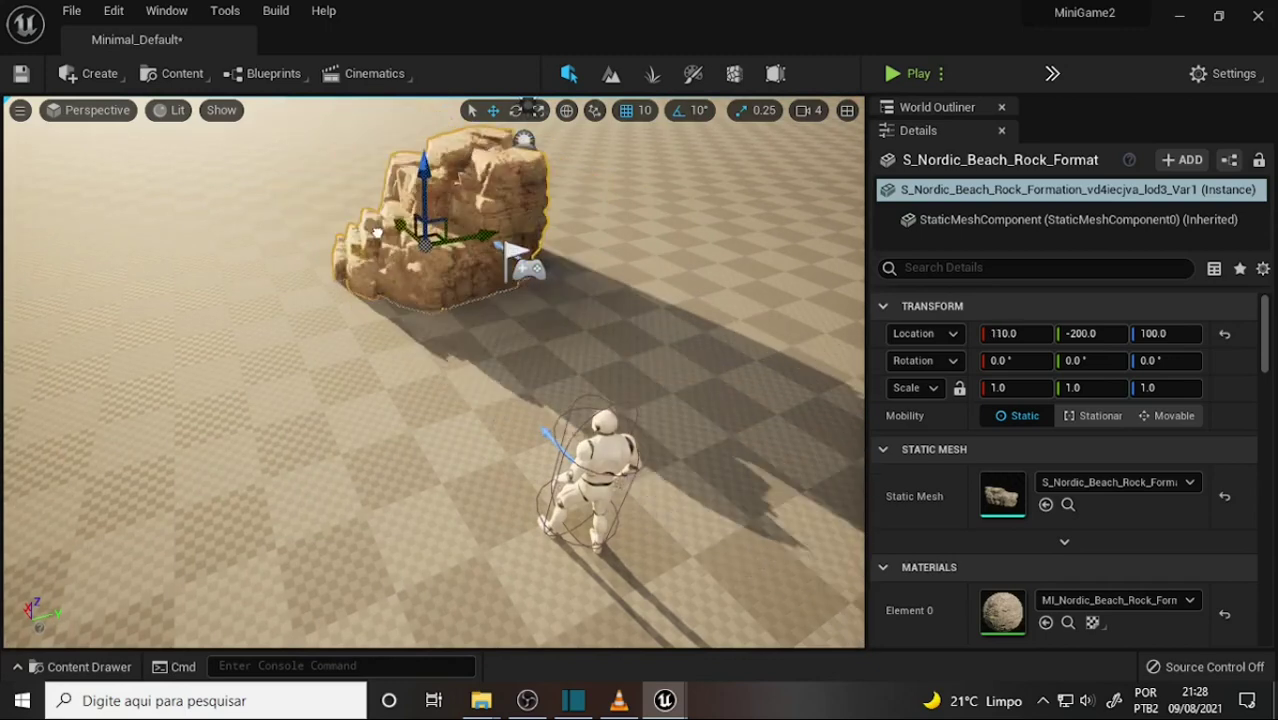
mouse_move(673, 272)
left_mouse_down("alt")
mouse_move(620, 280)
mouse_move(721, 258)
left_mouse_up("alt")
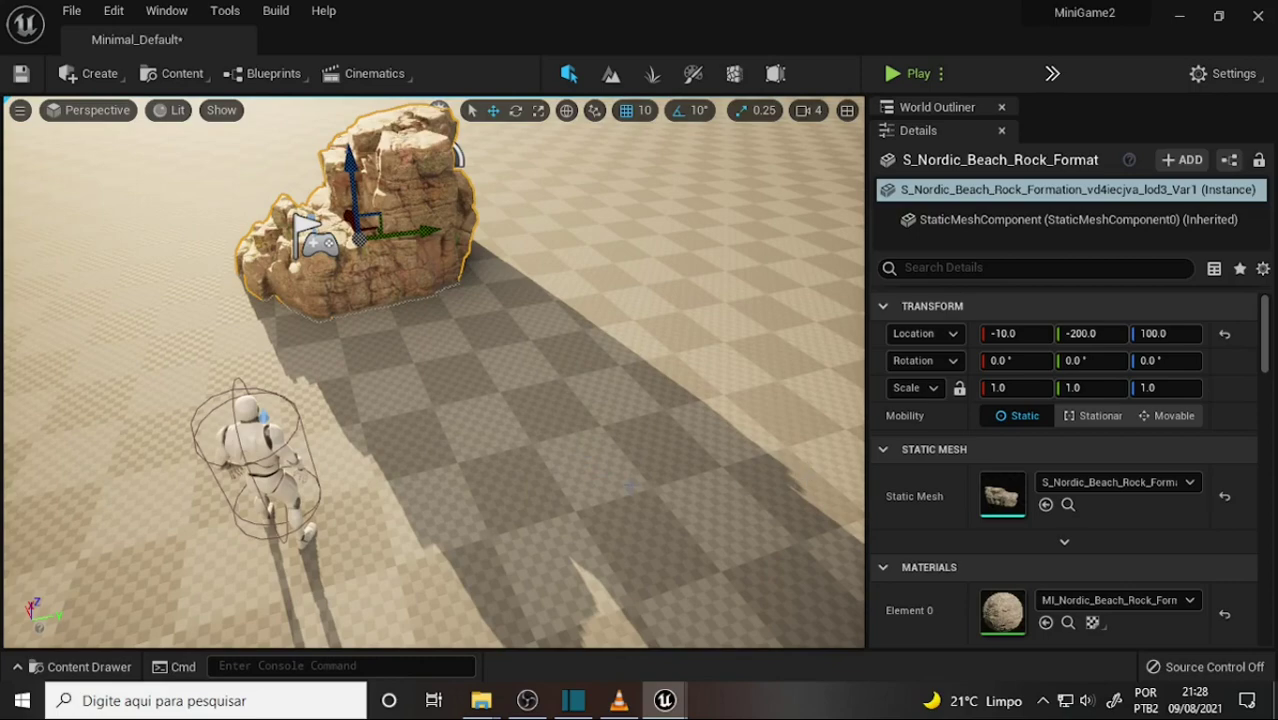
left_click(527, 704)
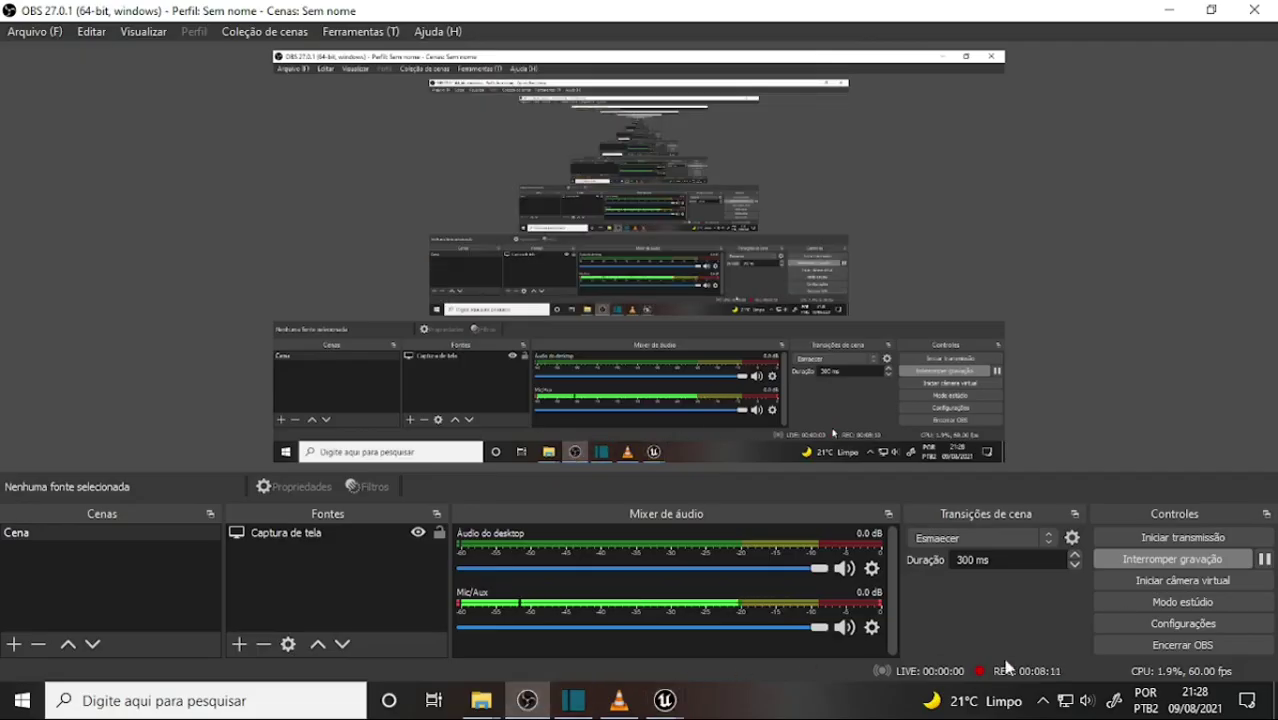
mouse_move(670, 705)
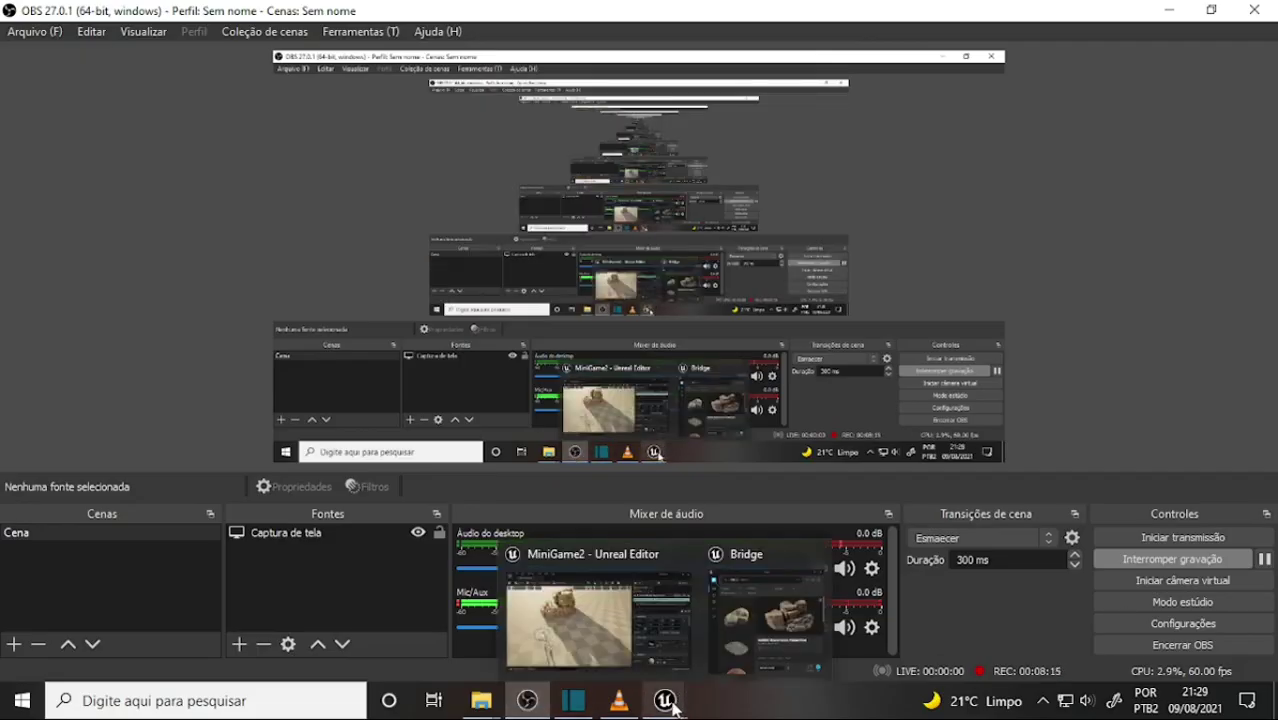
left_click(595, 618)
right_click_drag(652, 333, 560, 333)
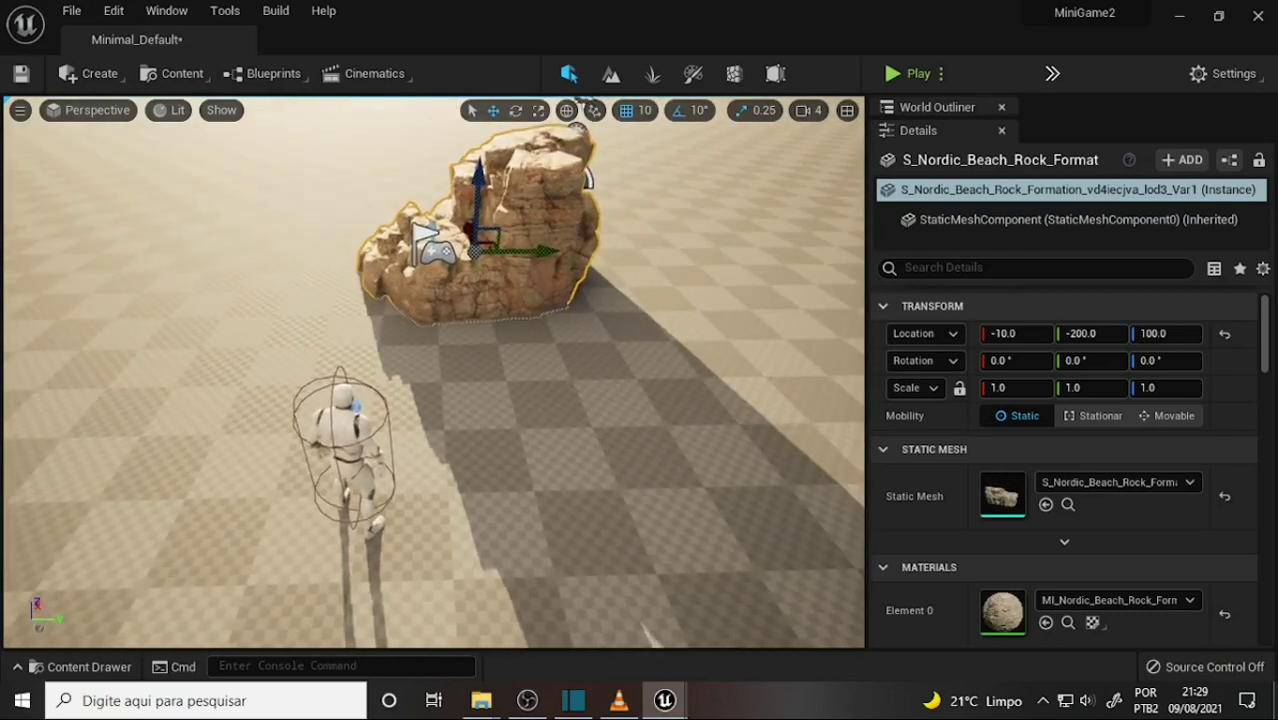
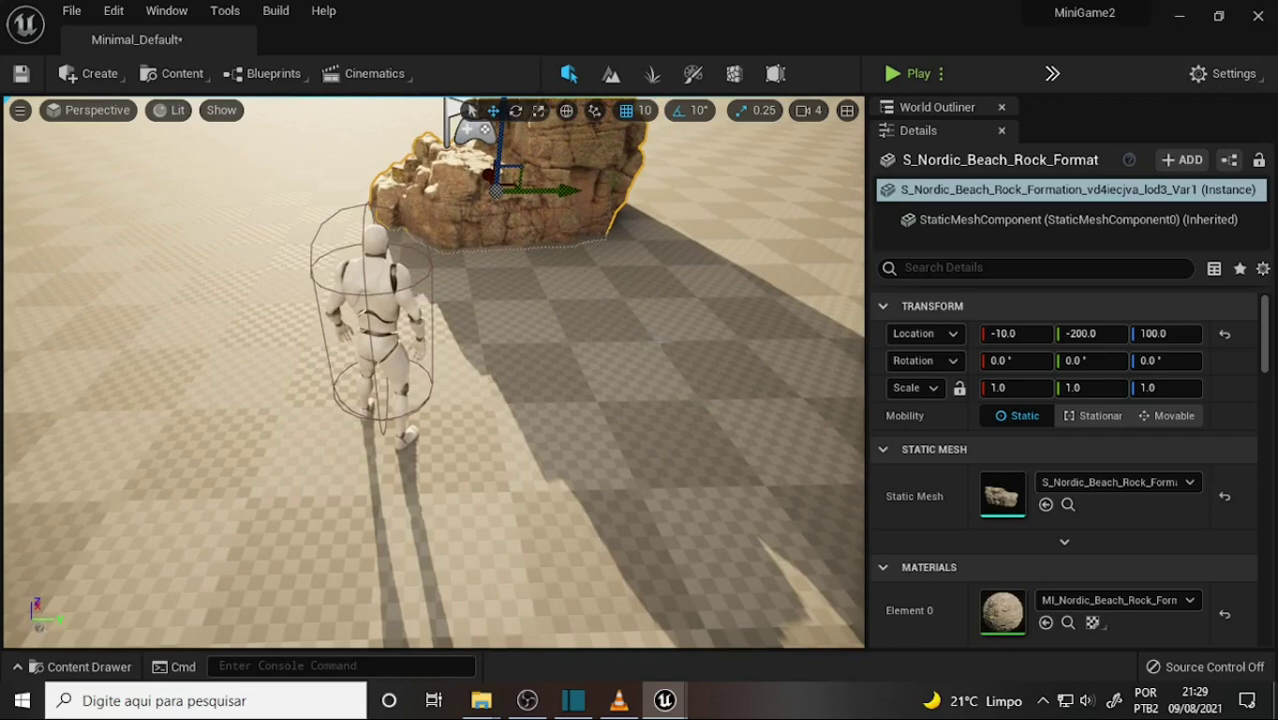
Playtest the level, looking around near the beach rock, then stop playing
right_click_drag(721, 382, 722, 375)
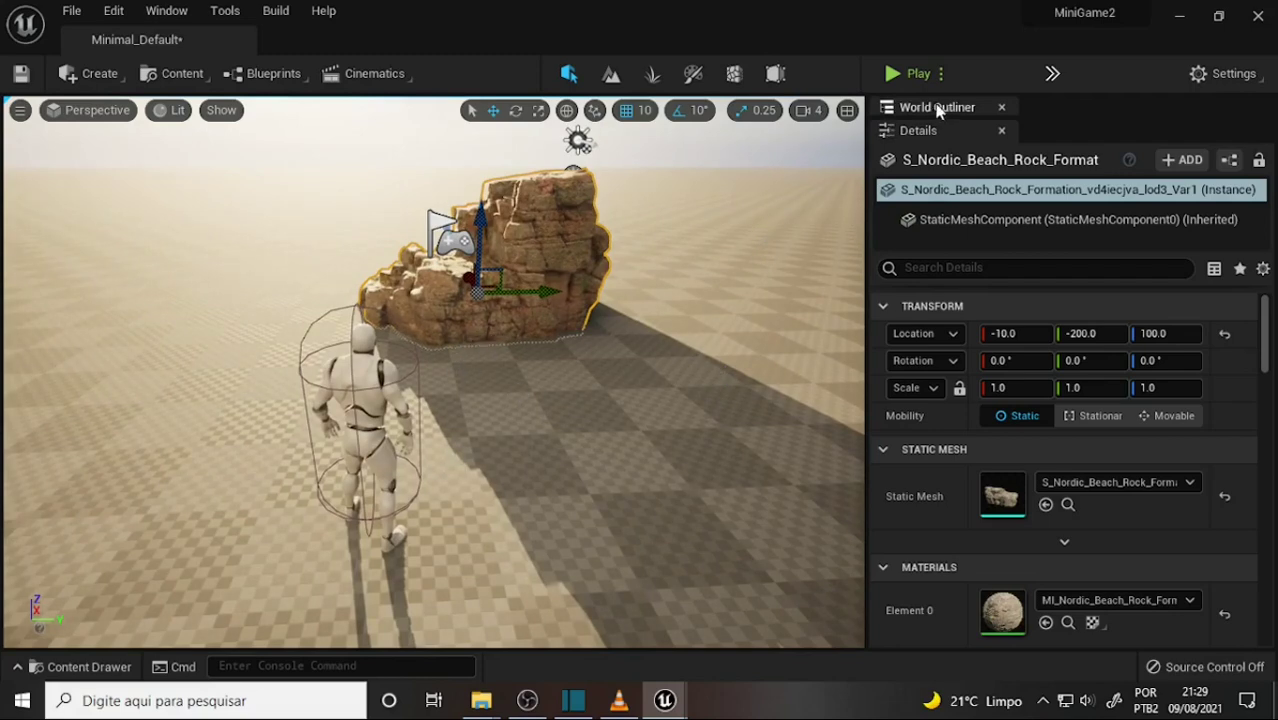
left_click(905, 74)
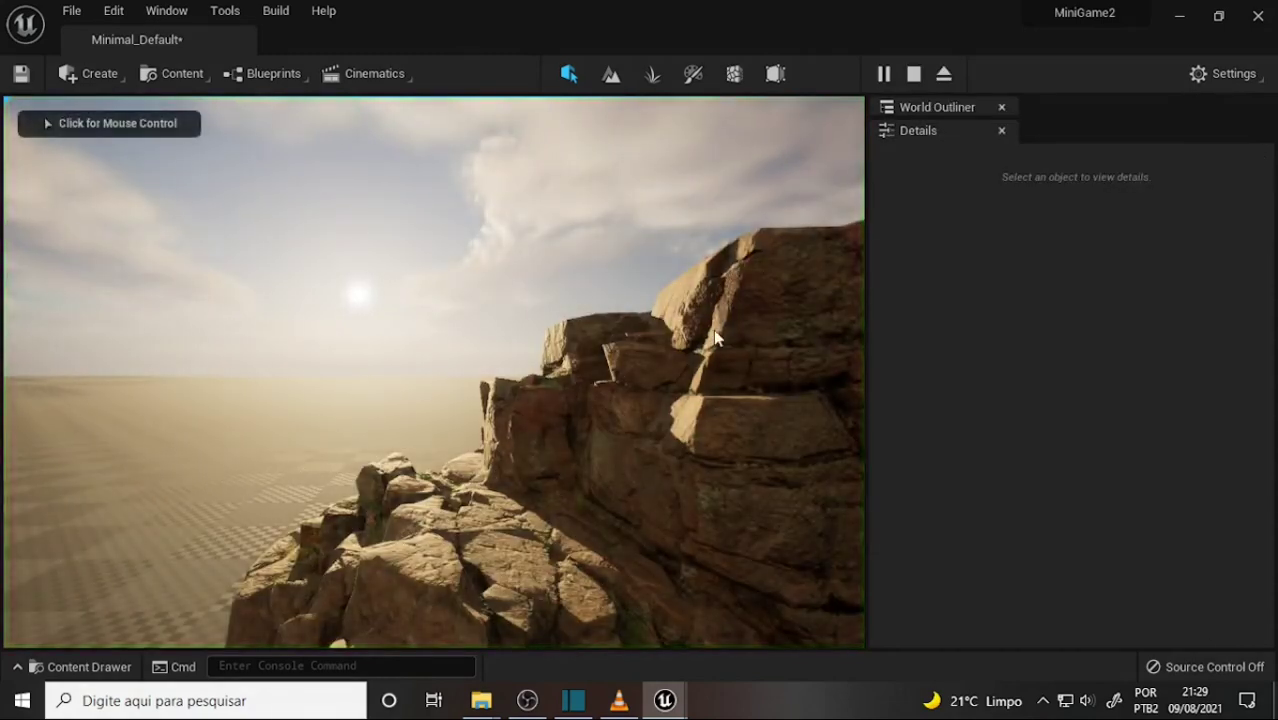
left_click(715, 338)
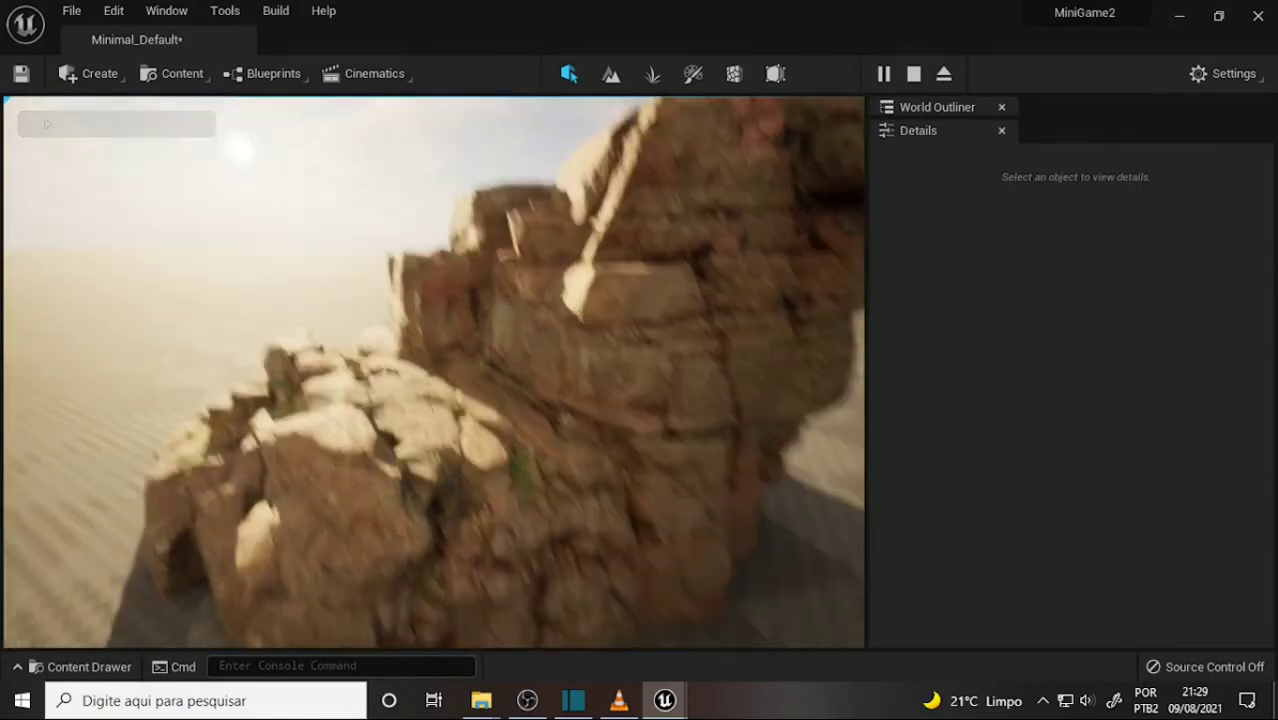
key("Escape")
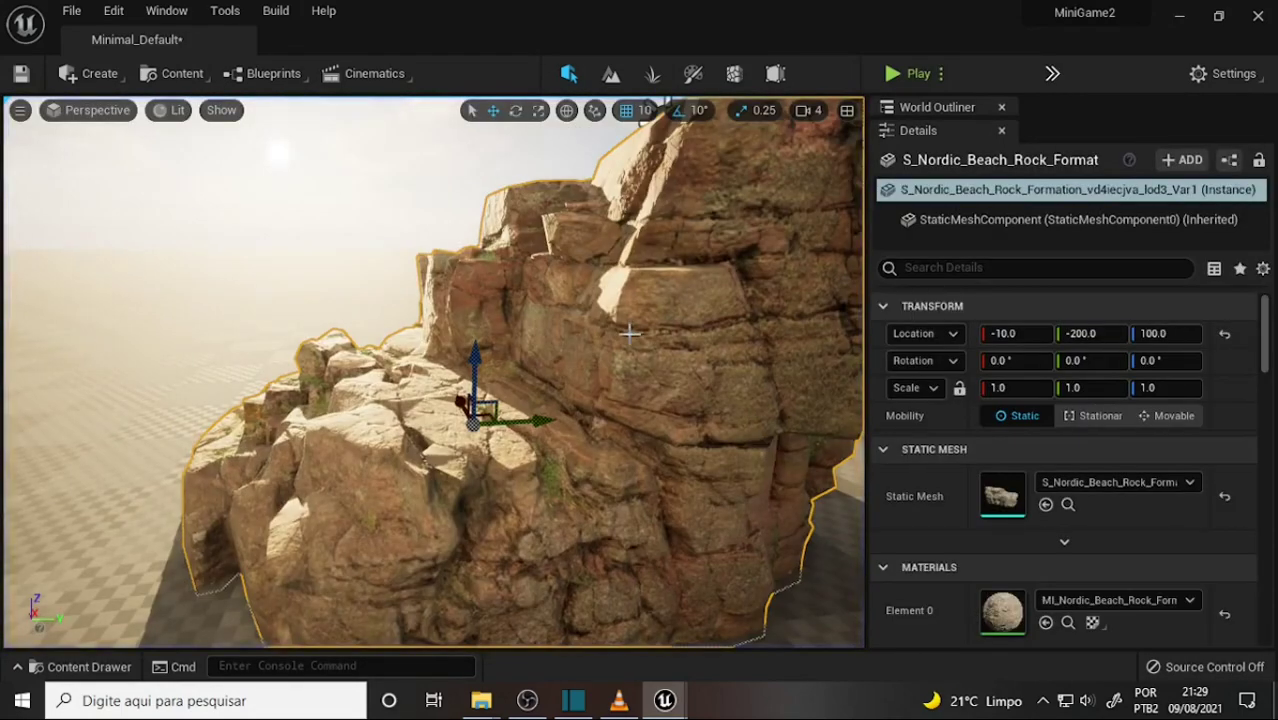
Frame the beach rock, orbit to a low frontal angle, and open the Settings dropdown
key("f")
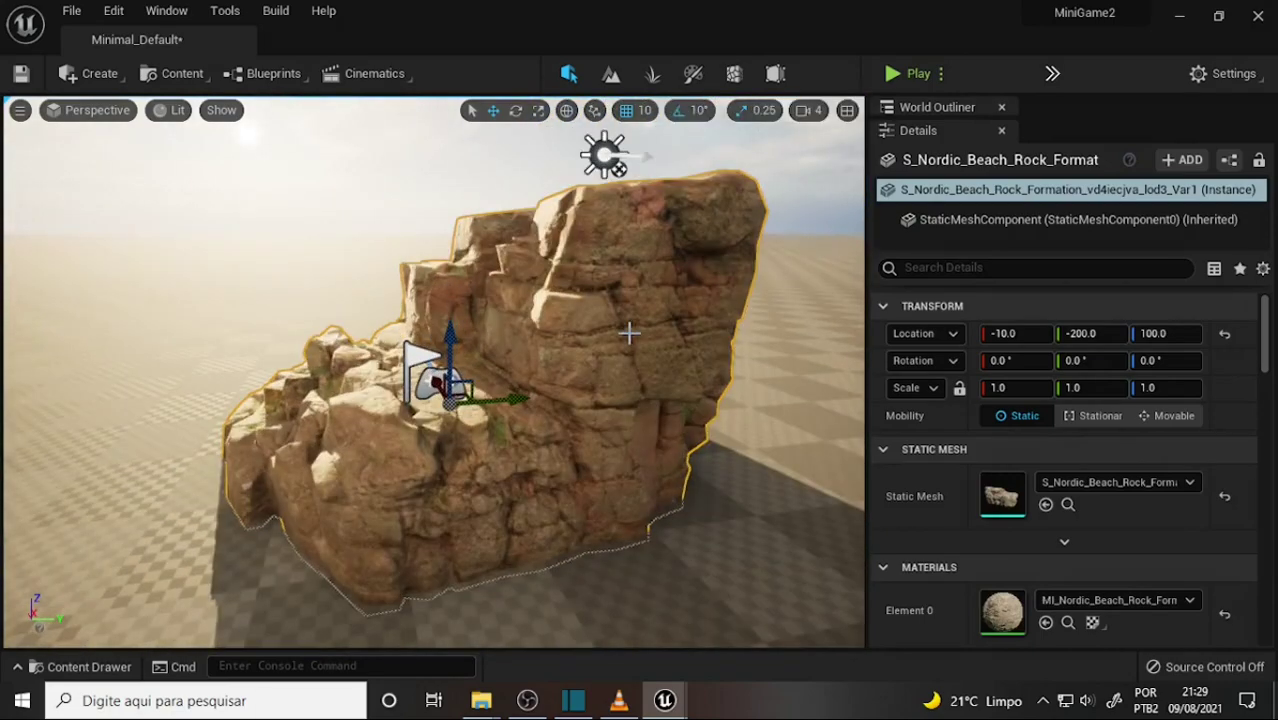
mouse_move(629, 333)
left_mouse_down("alt")
mouse_move(560, 340)
mouse_move(625, 360)
mouse_move(600, 362)
left_mouse_up("alt")
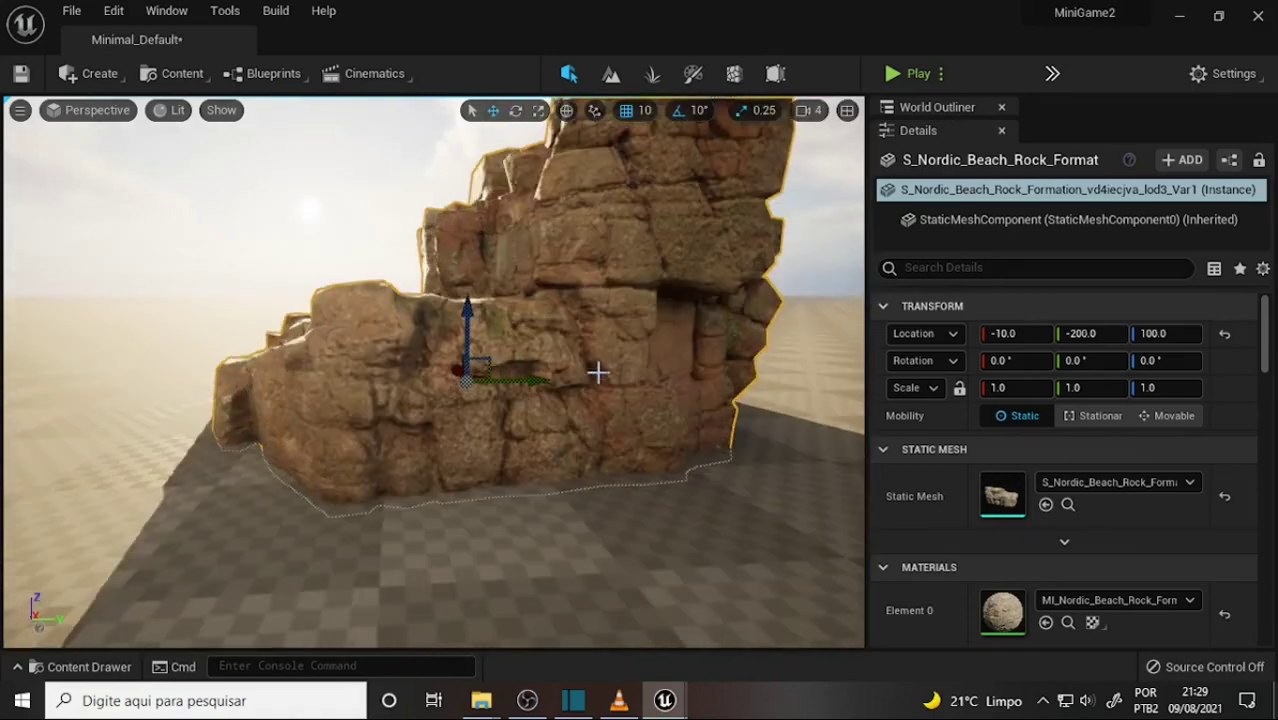
left_click(1219, 75)
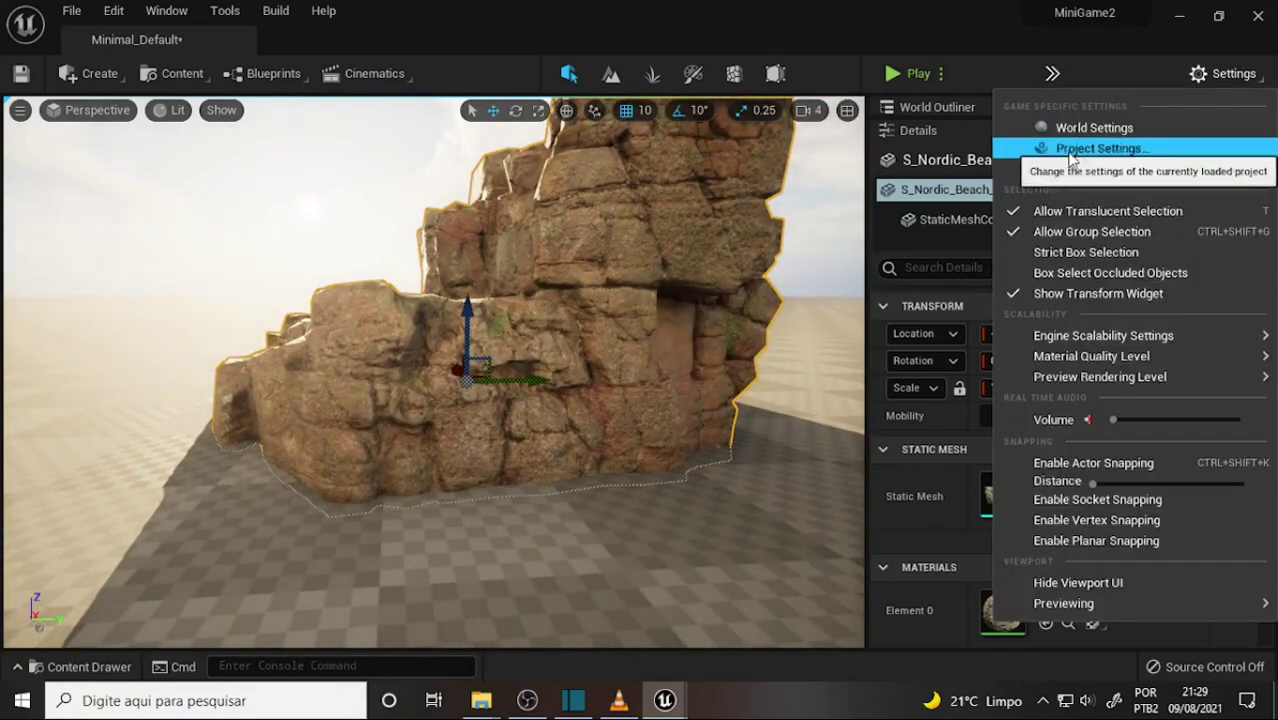
Search Project Settings for 'thi', browse the results, then close the window
left_click(1113, 148)
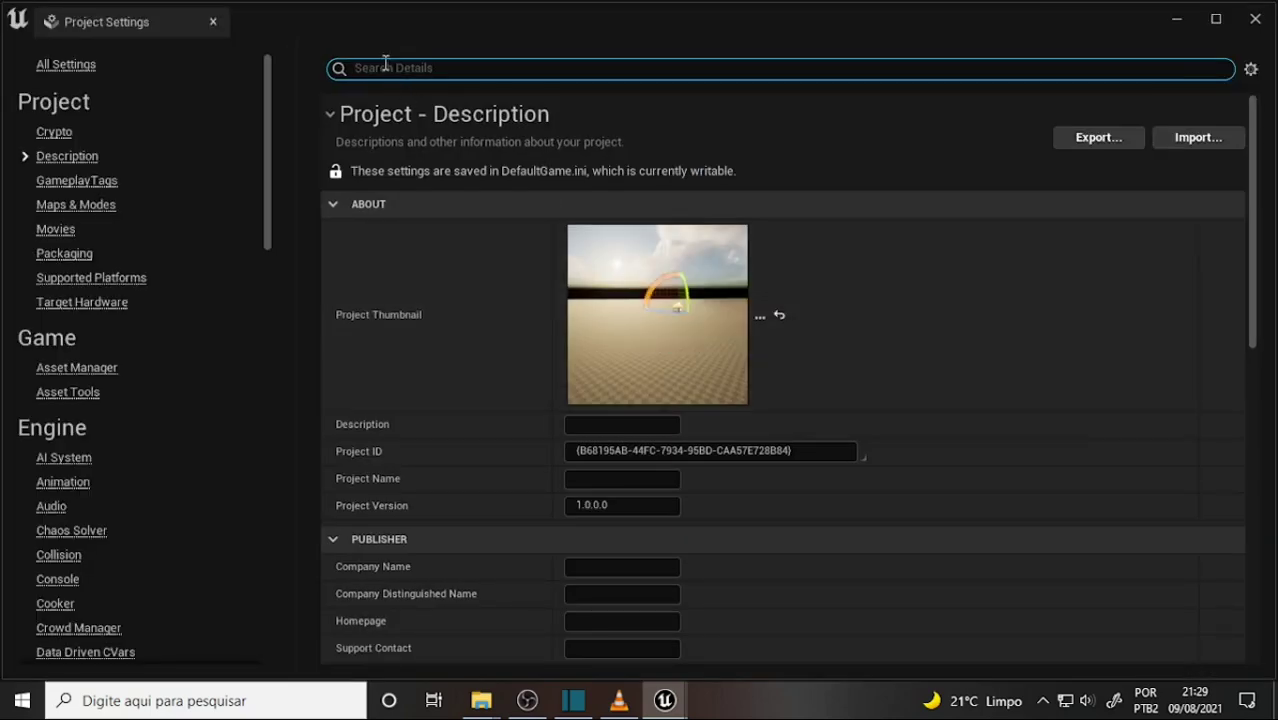
type("t")
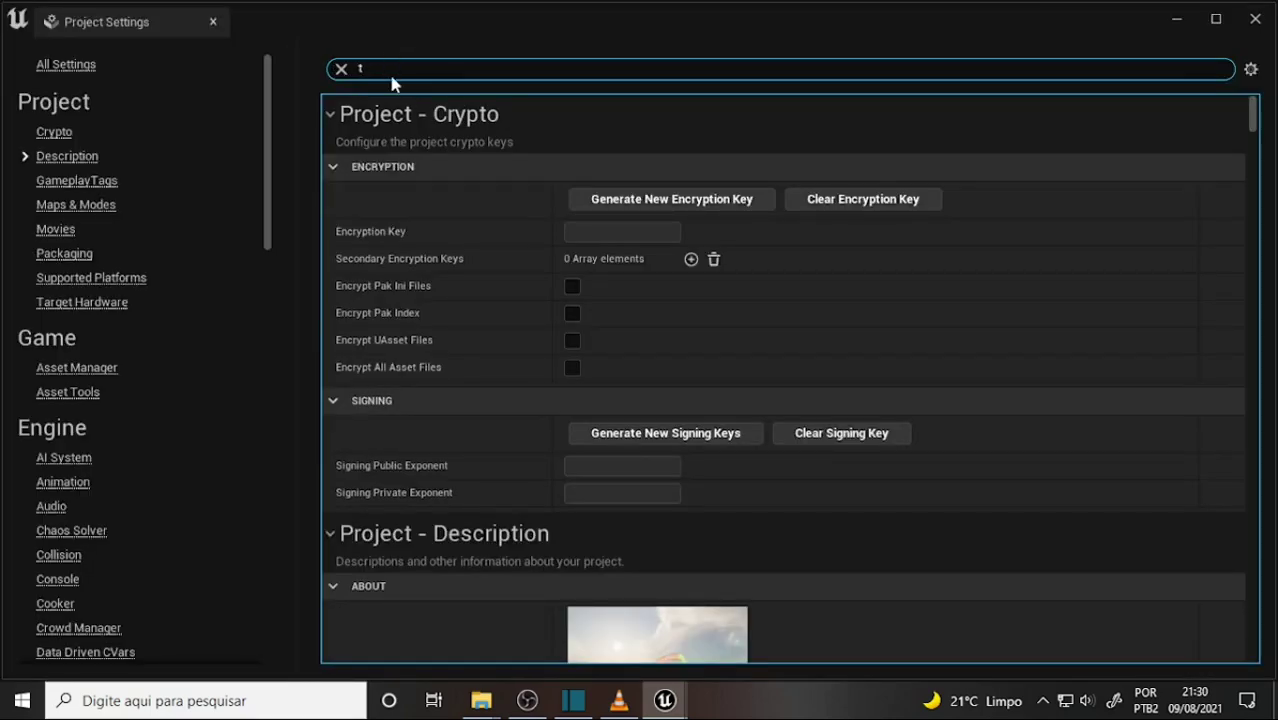
type("hr")
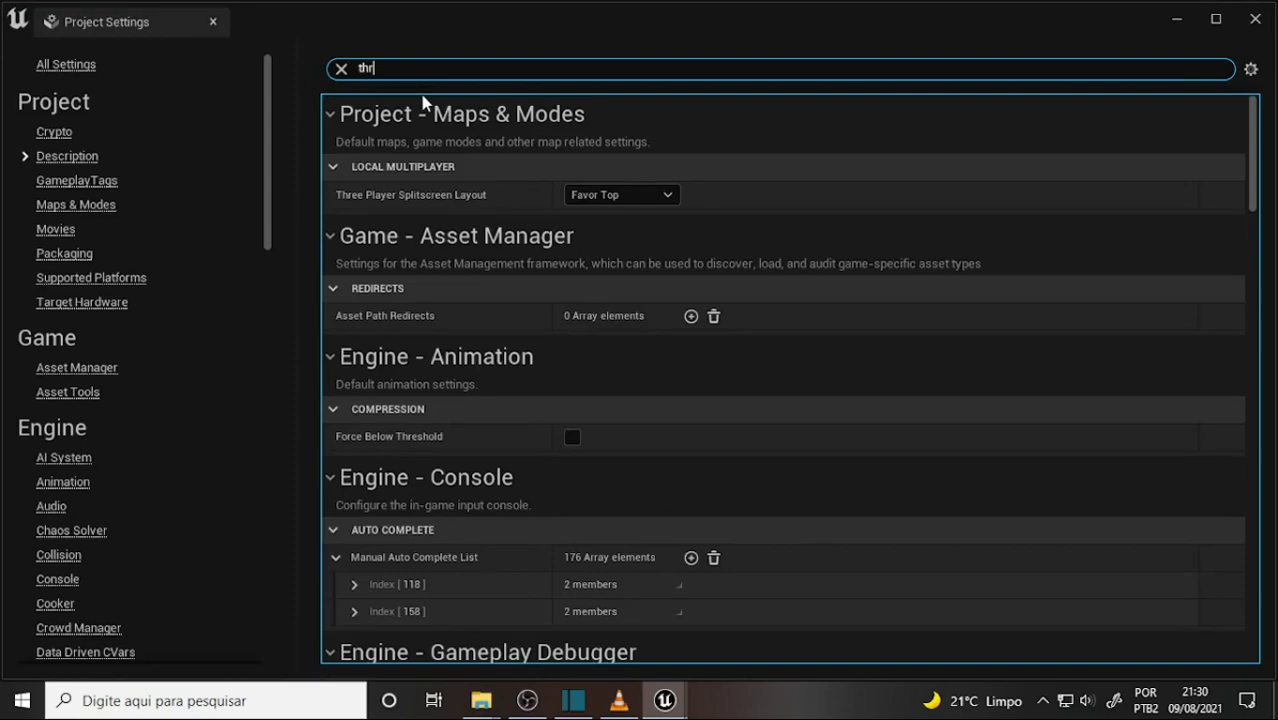
key("BackSpace")
type("i")
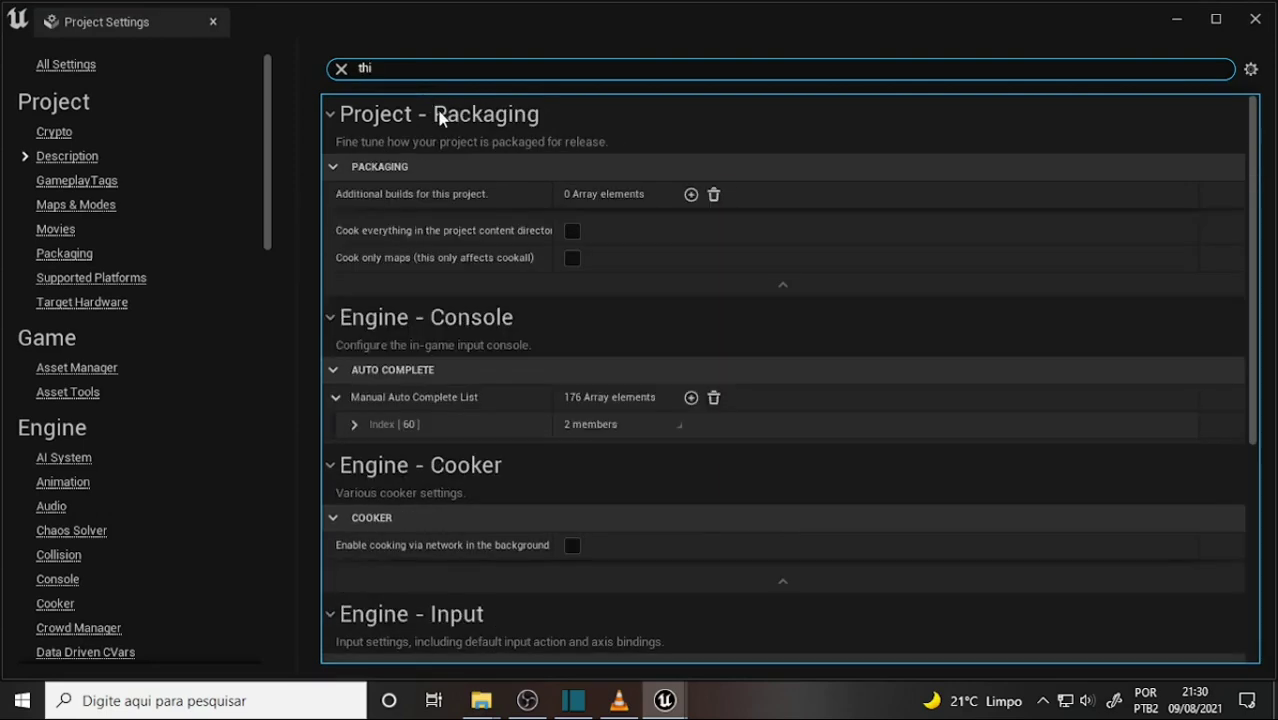
scroll(476, 121, "down", 3)
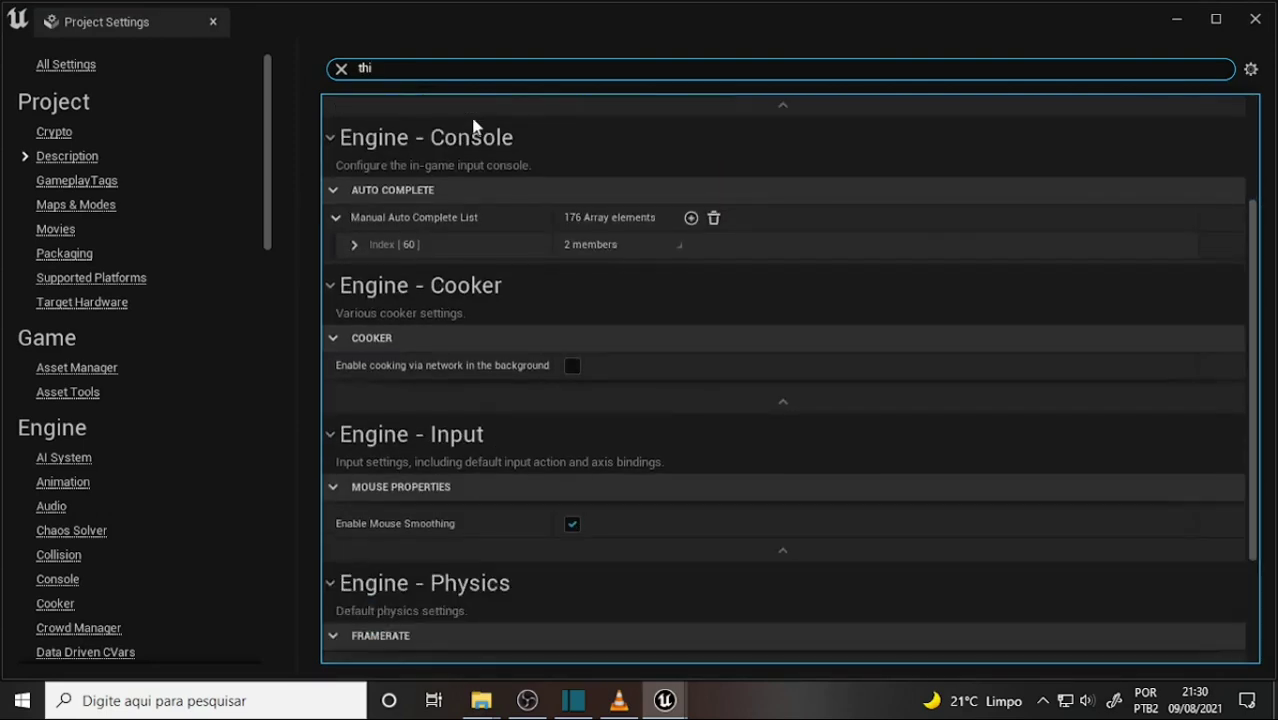
scroll(540, 180, "up", 3)
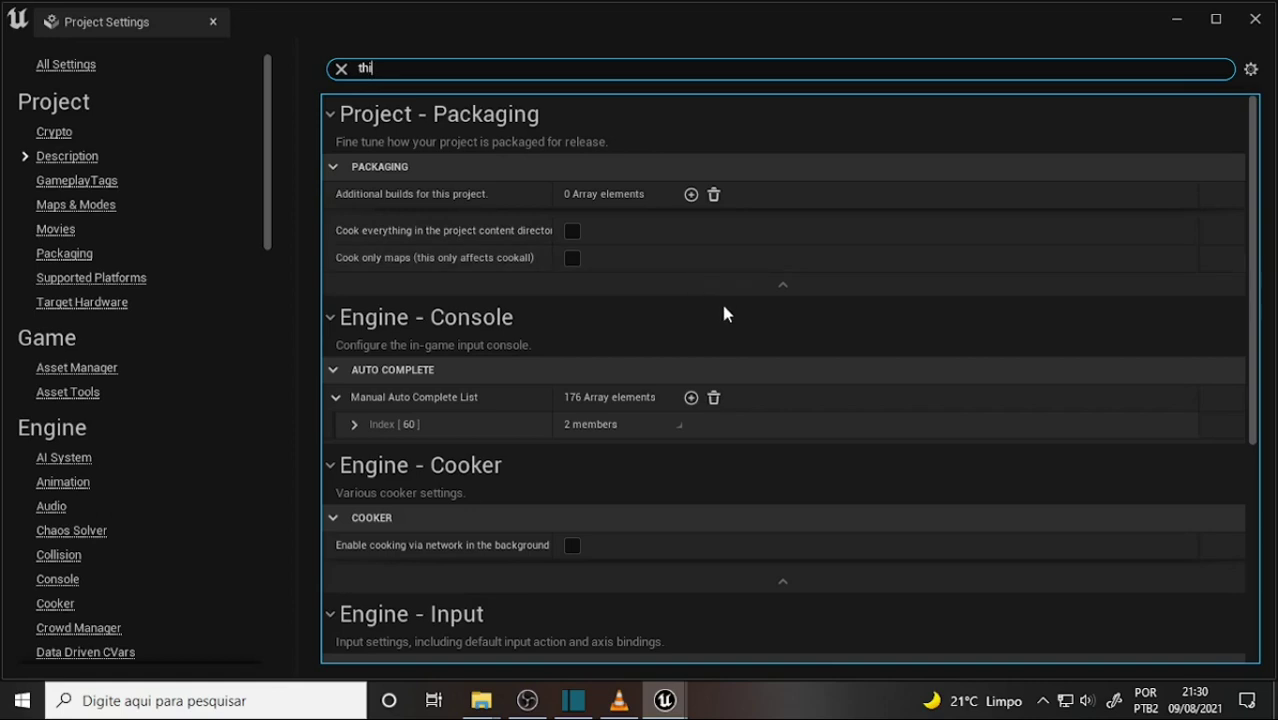
left_click(1255, 20)
Save the Minimal_Default level and all unsaved assets with File > Save All
left_click_drag(478, 310, 265, 197, "alt")
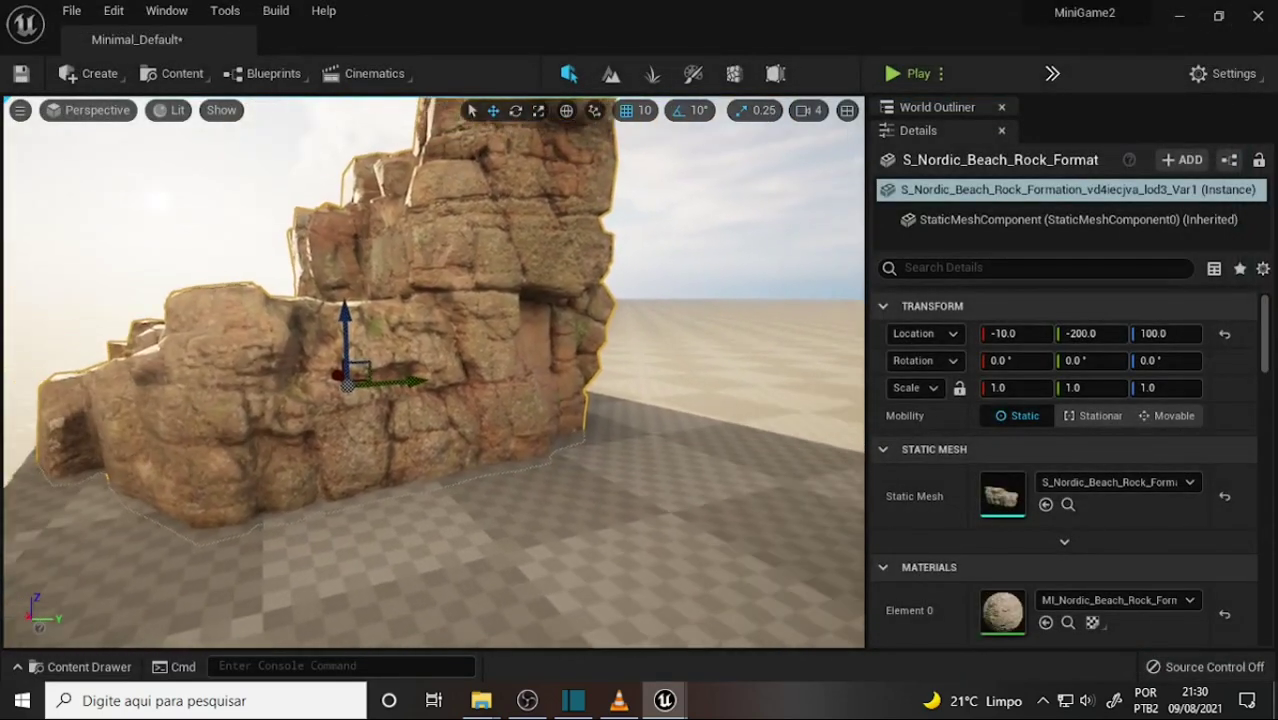
left_click(72, 12)
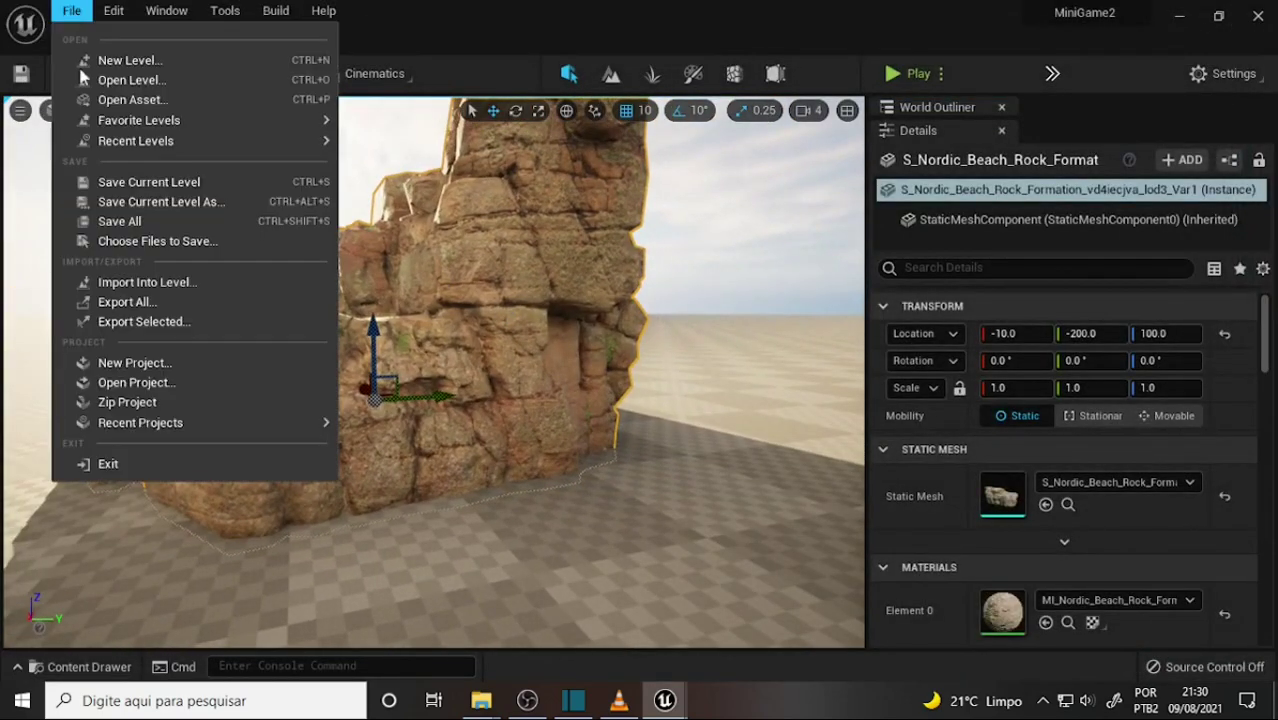
left_click(132, 222)
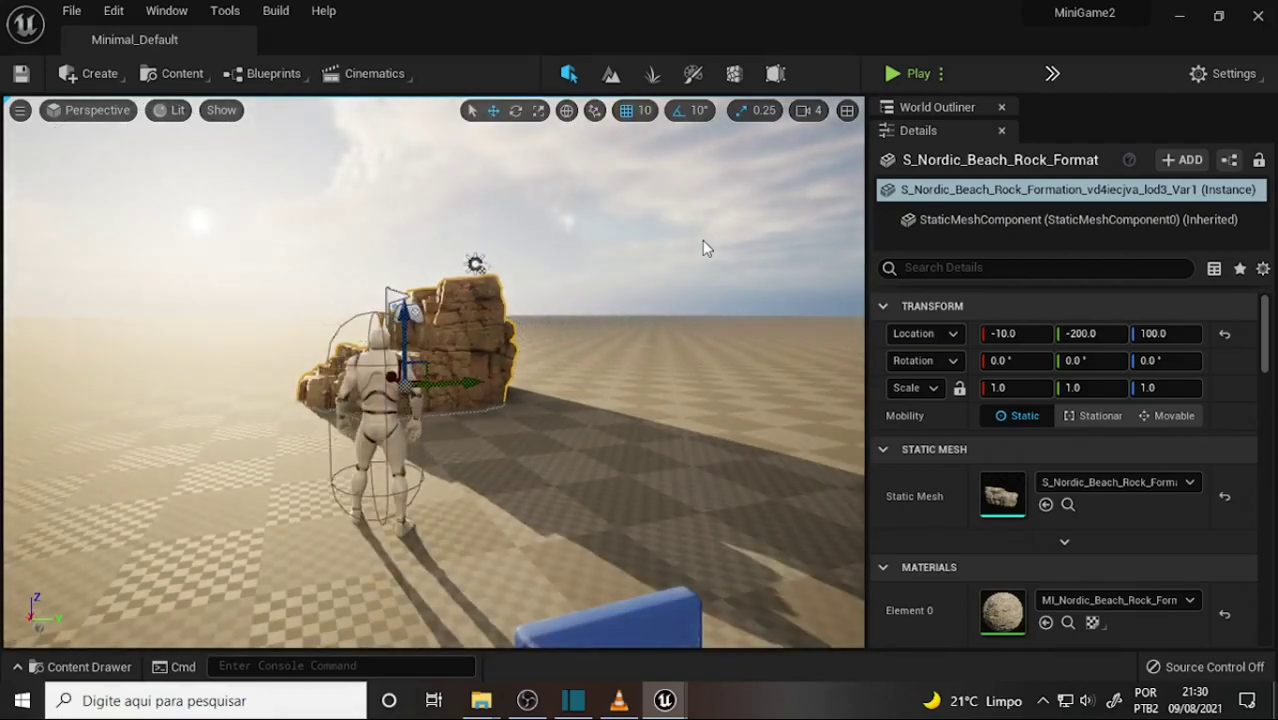
Review the paused tutorial in VLC and check the Bridge asset browser
left_click(527, 700)
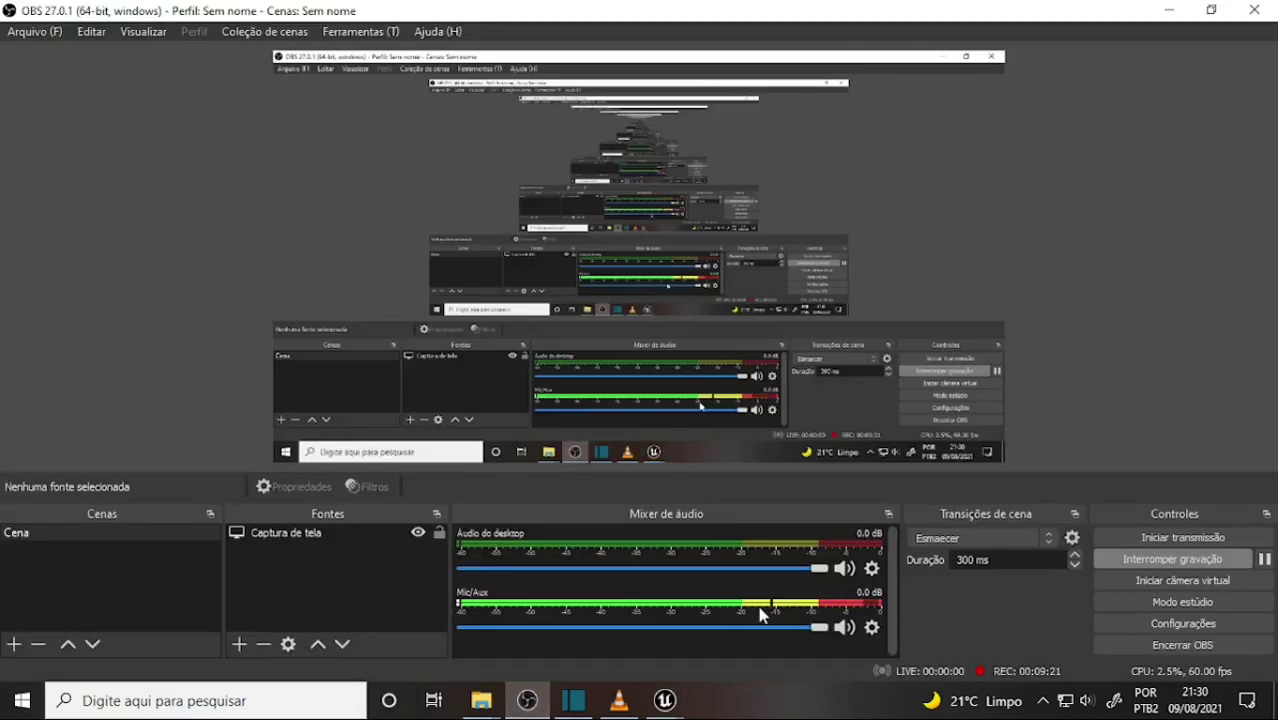
left_click(618, 700)
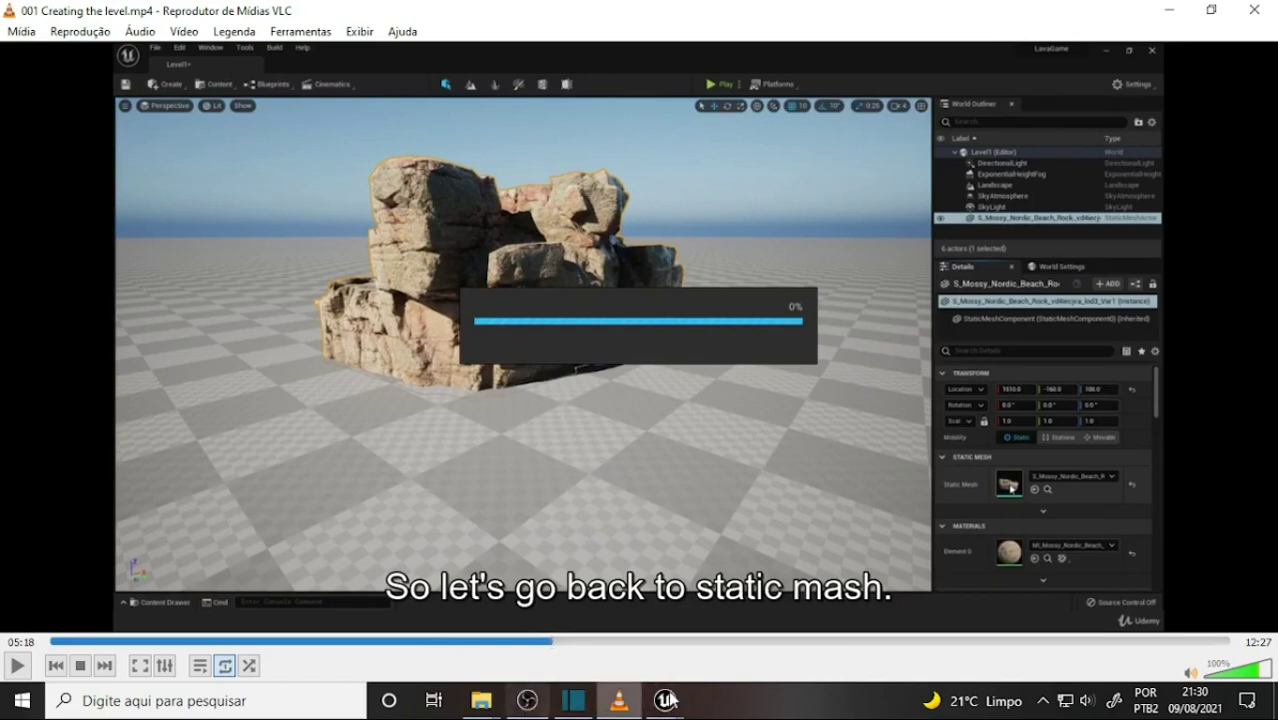
mouse_move(663, 703)
left_click(730, 643)
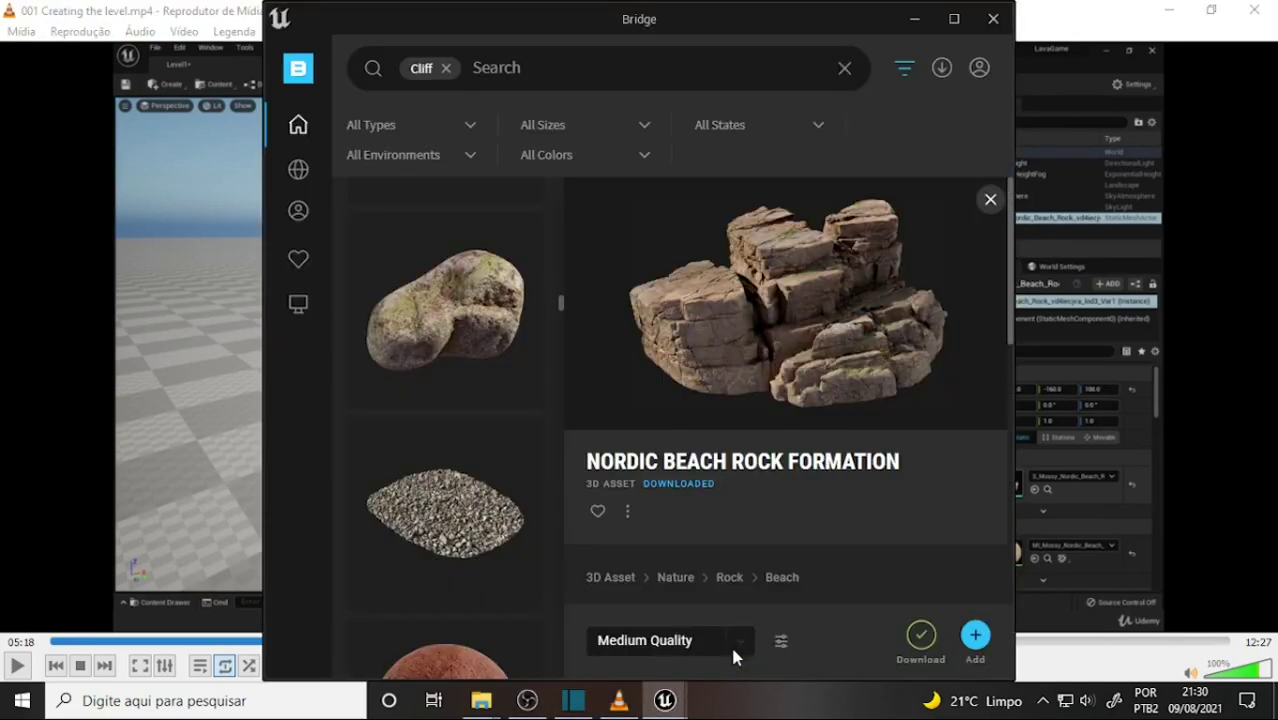
Return from OBS to the MiniGame2 Unreal editor window
left_click(533, 703)
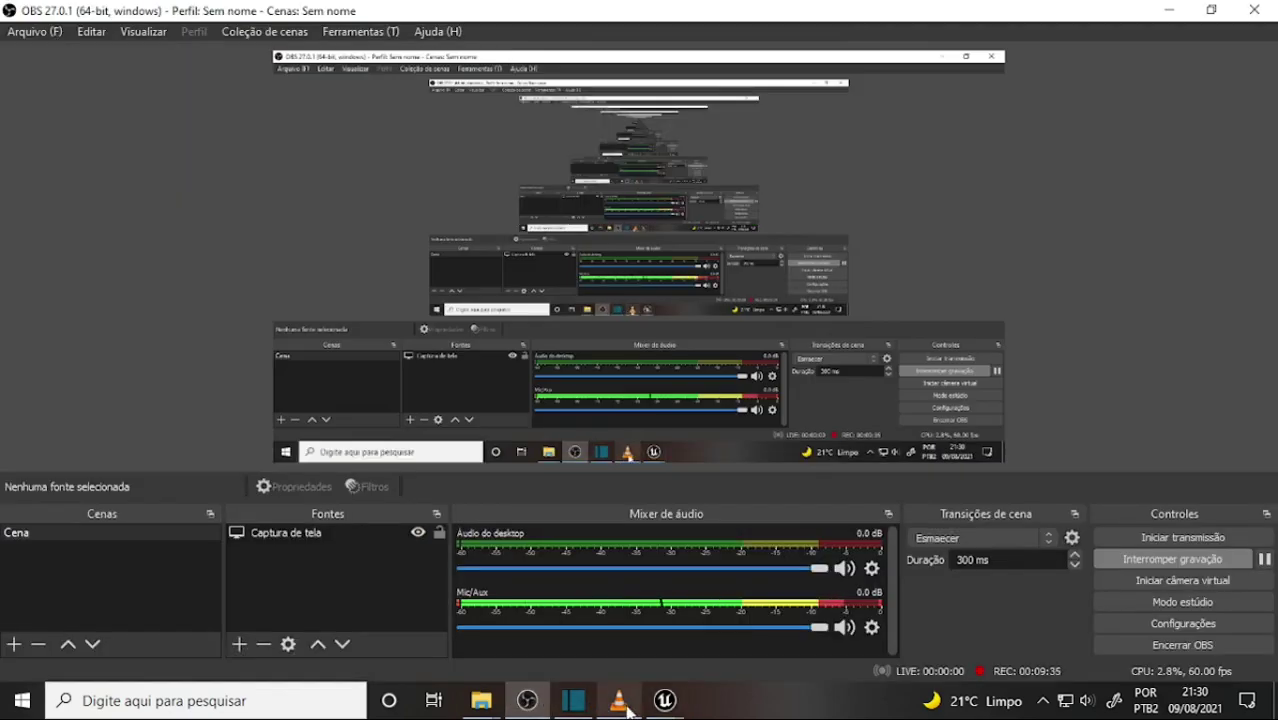
mouse_move(665, 703)
left_click(606, 641)
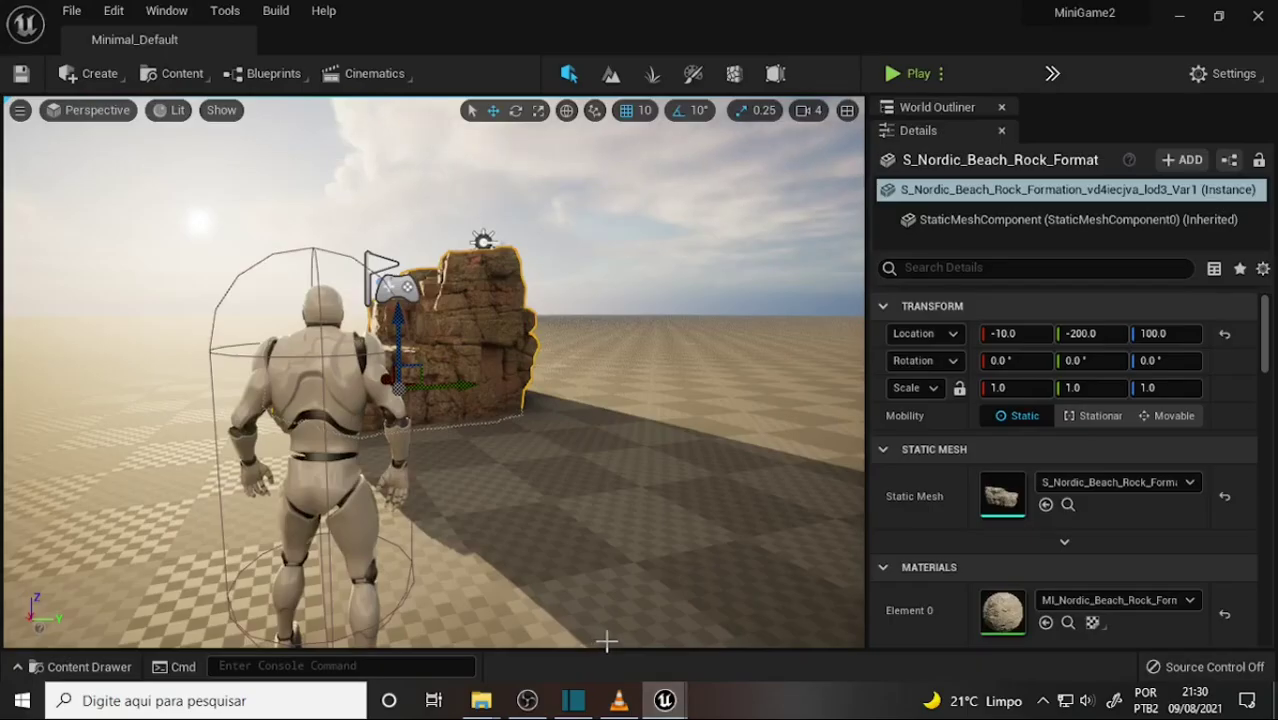
Open the beach rock mesh from the Nordic rock folder in the static mesh editor
left_click(82, 666)
left_click_drag(318, 545, 556, 315)
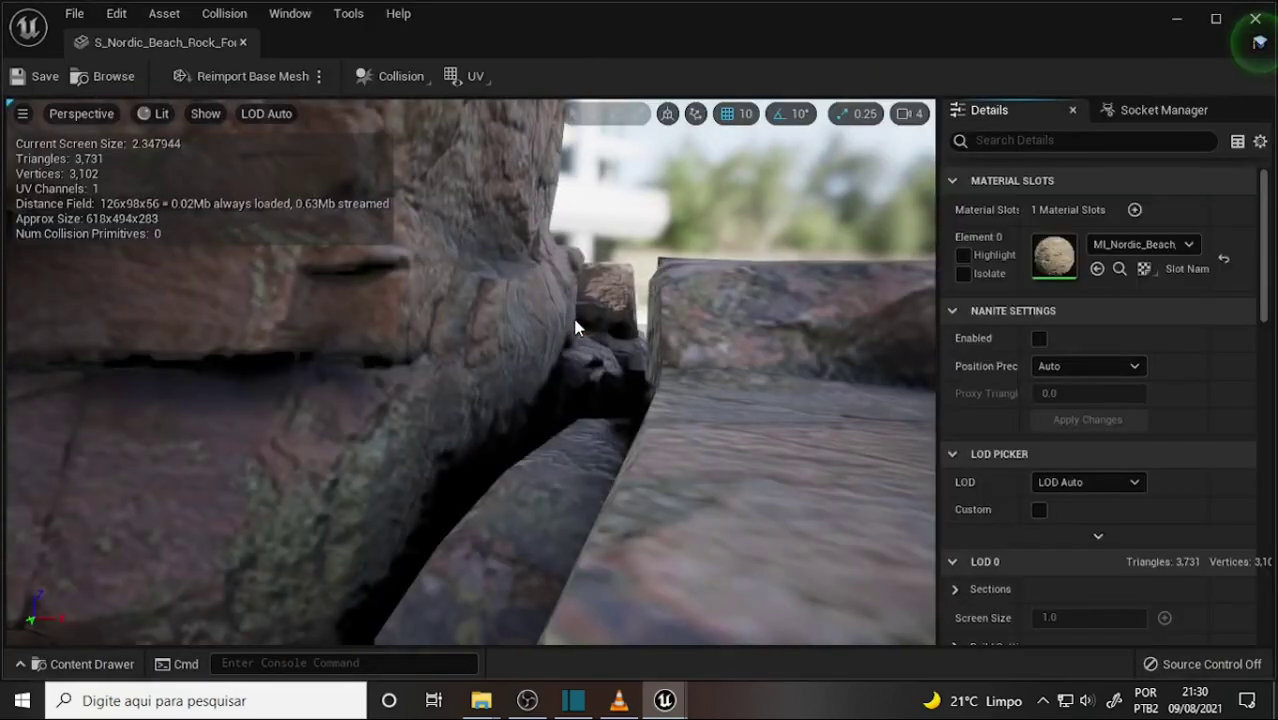
scroll(630, 264, "up", 2)
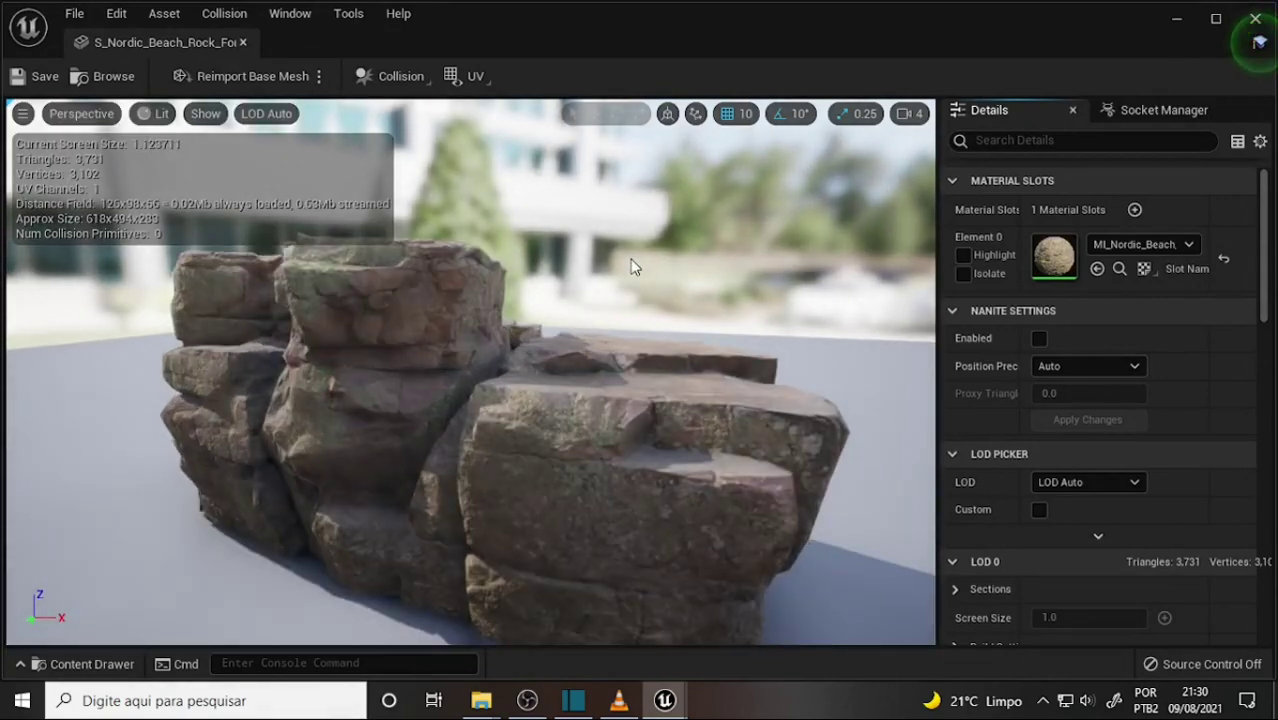
scroll(625, 263, "up", 3)
left_click_drag(617, 262, 605, 254)
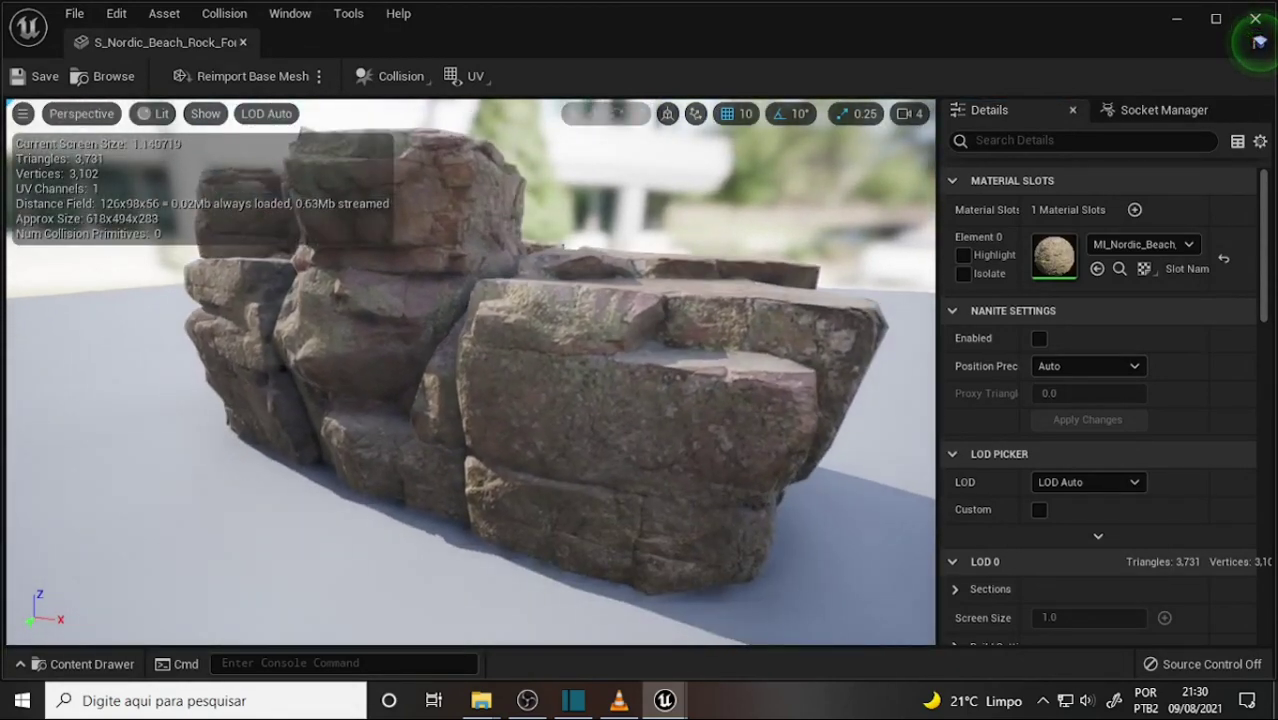
Apply Auto Convex Collision with Hull Count 4 and Max Hull Verts 16, then close the editor
left_click(397, 76)
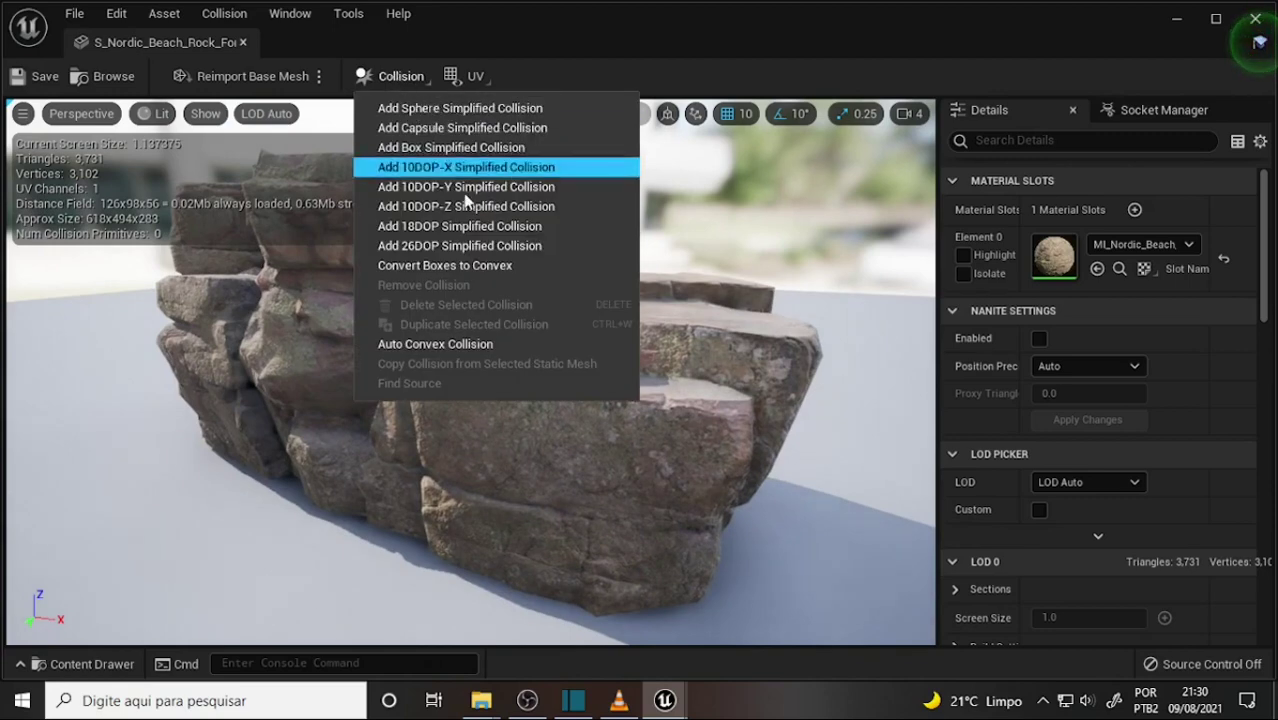
left_click(436, 345)
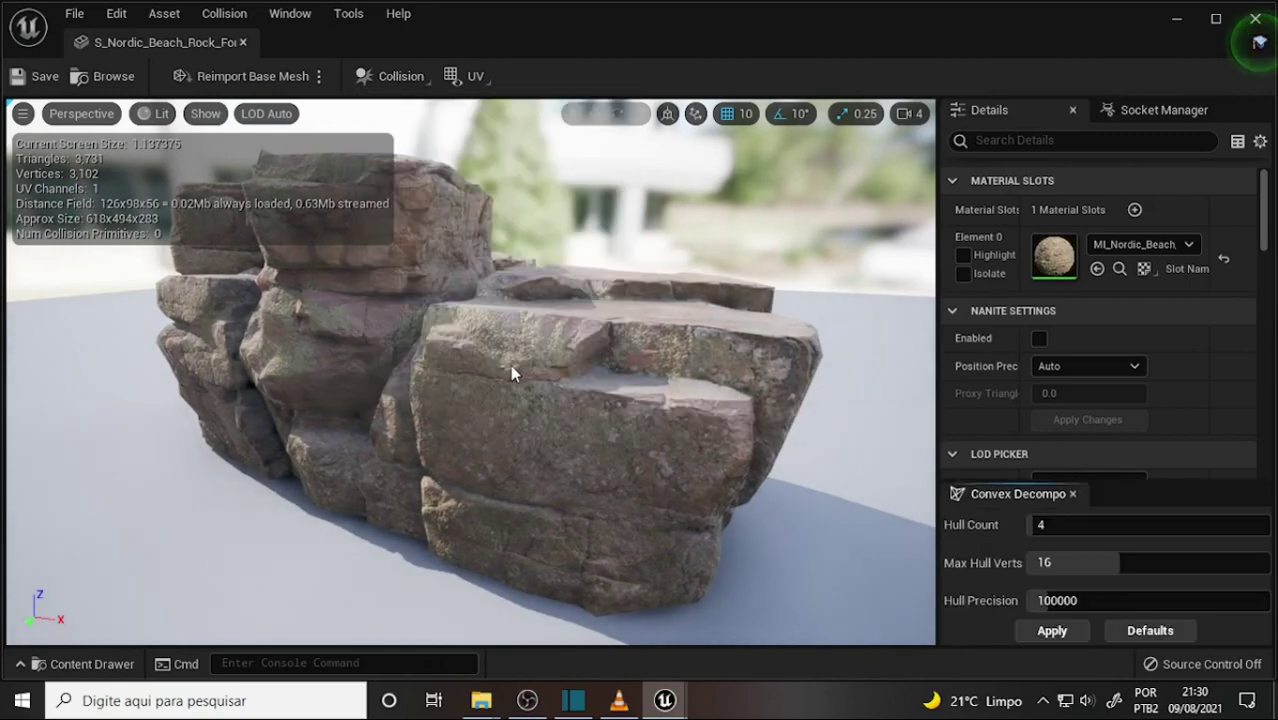
left_click_drag(449, 383, 449, 383)
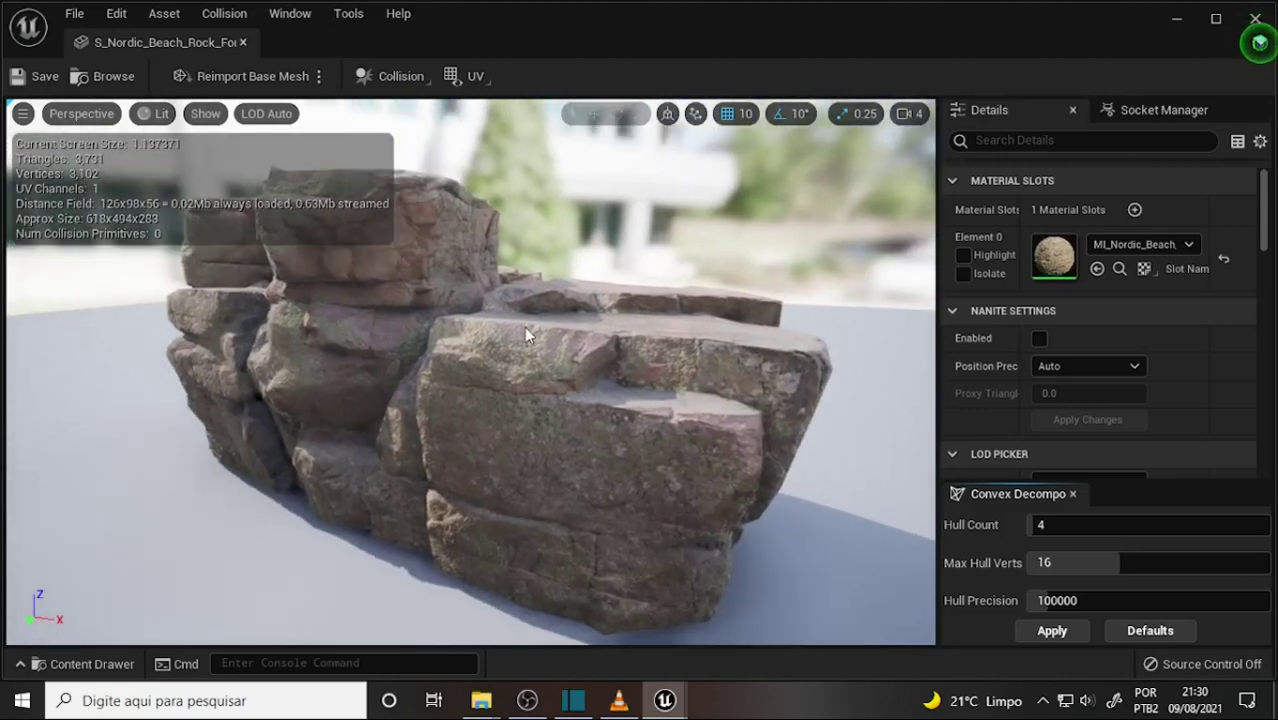
scroll(524, 326, "down", 5)
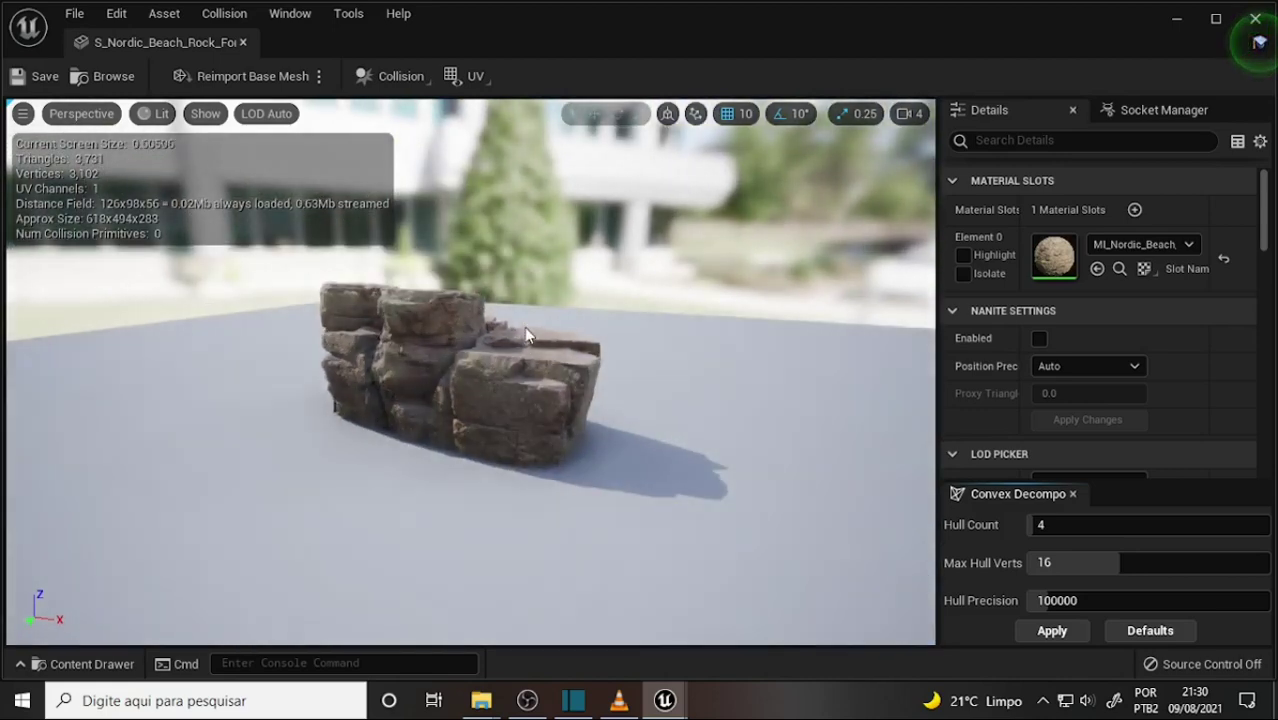
scroll(524, 326, "up", 6)
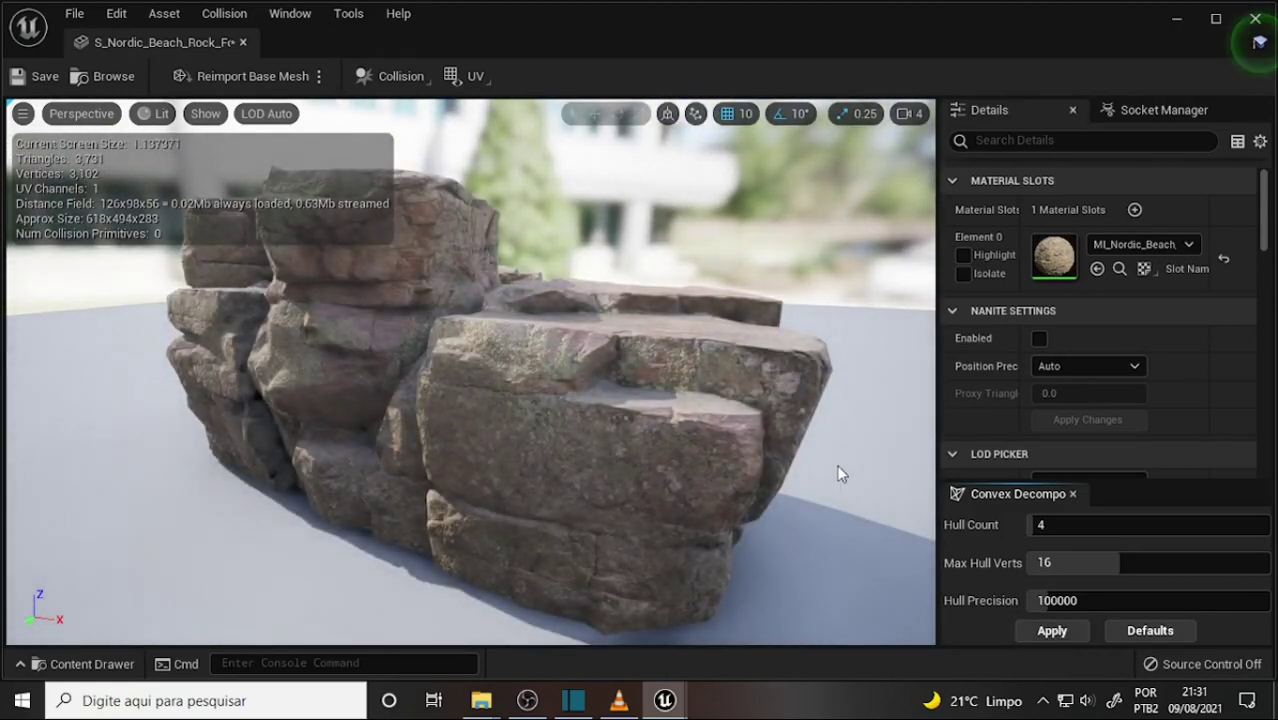
left_click(1050, 630)
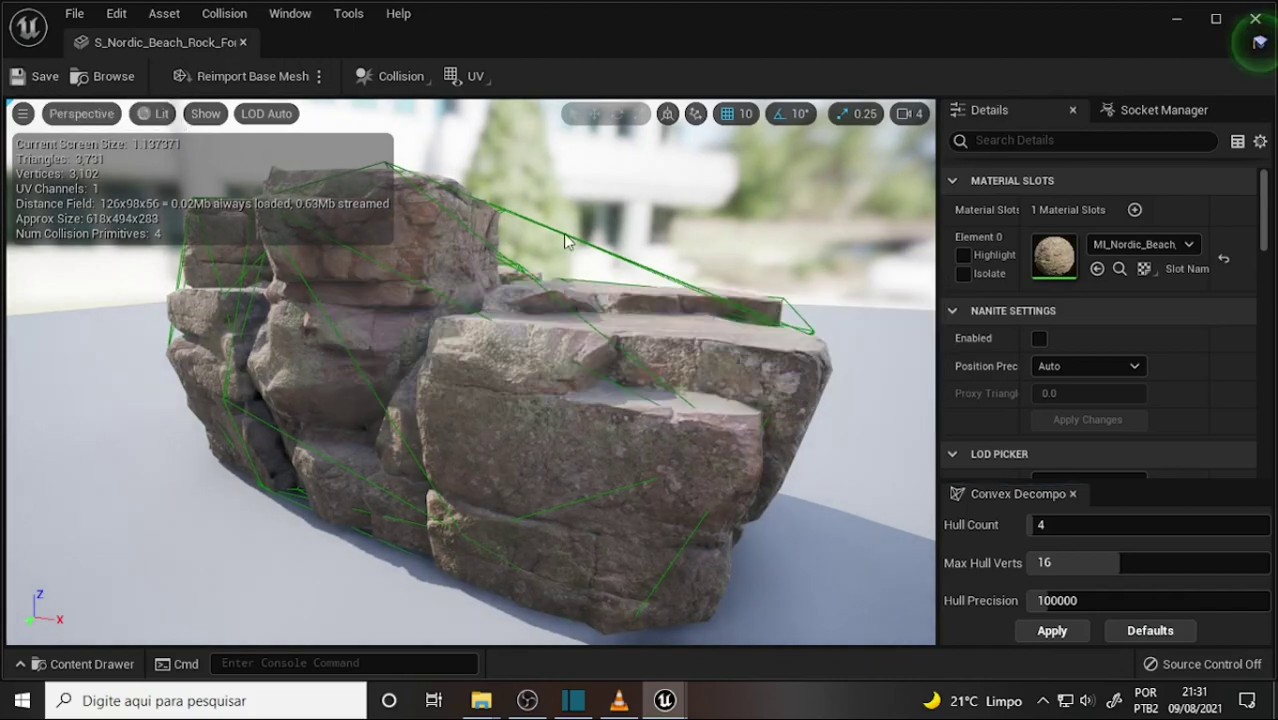
scroll(563, 240, "down", 3)
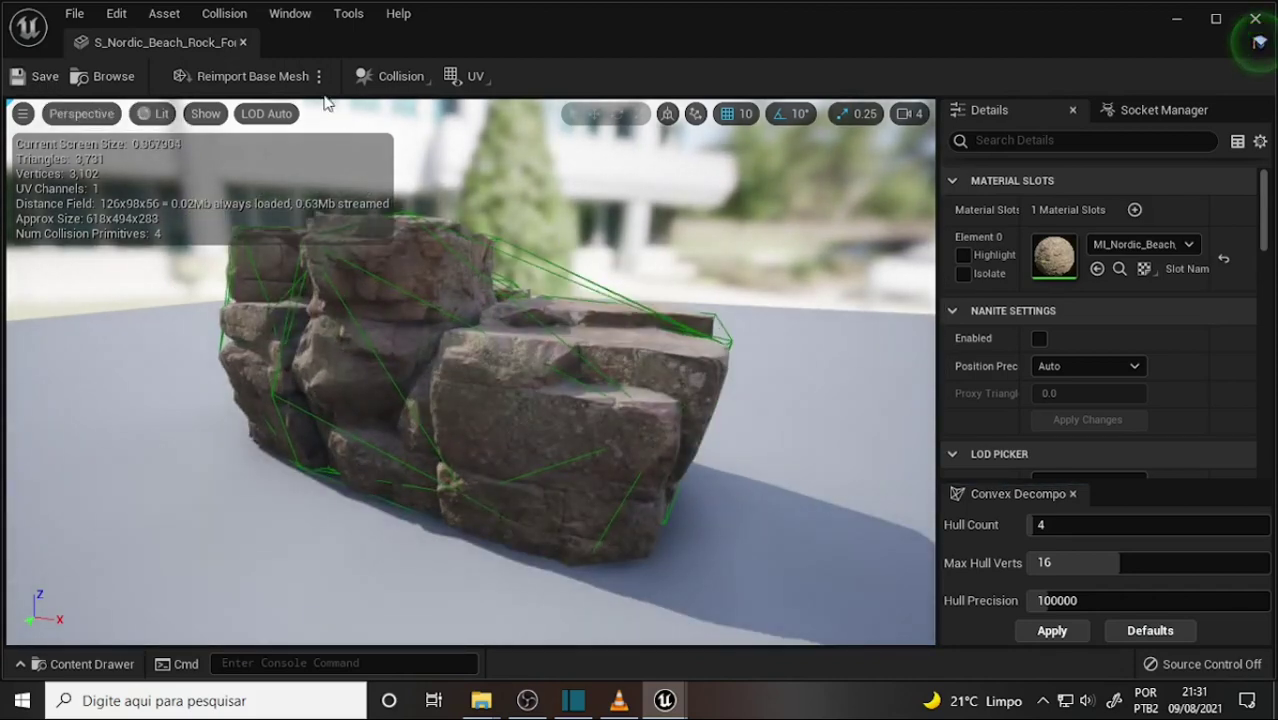
left_click(242, 42)
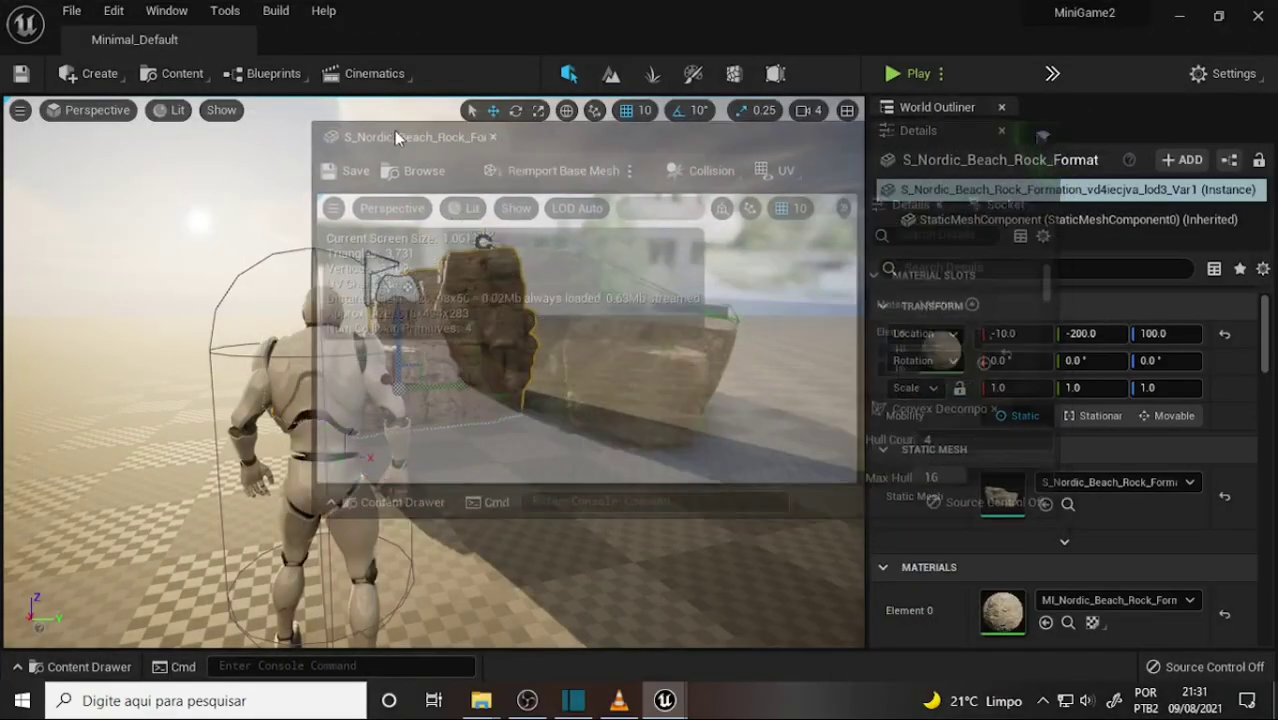
Back in the Minimal_Default level, orbit to inspect the rock beside the mannequin character
left_click(360, 47)
left_click(193, 36)
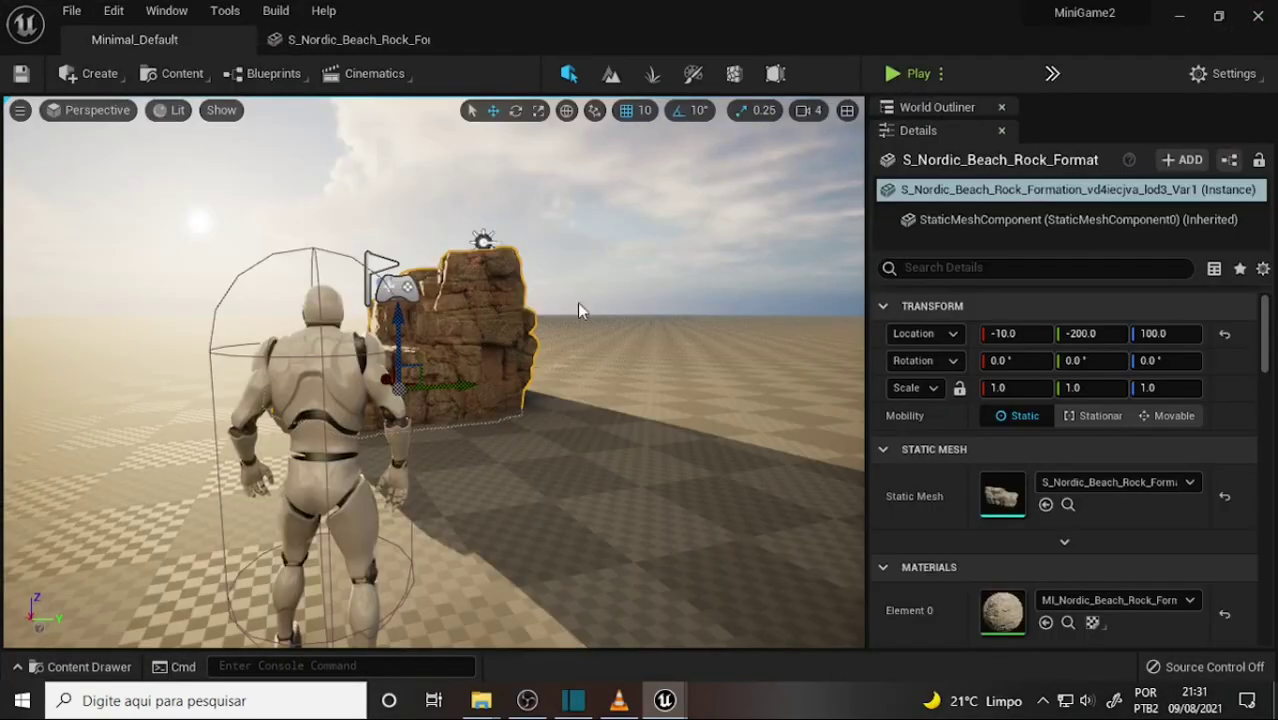
mouse_move(626, 341)
left_mouse_down("alt")
mouse_move(560, 341)
mouse_move(600, 341)
left_mouse_up("alt")
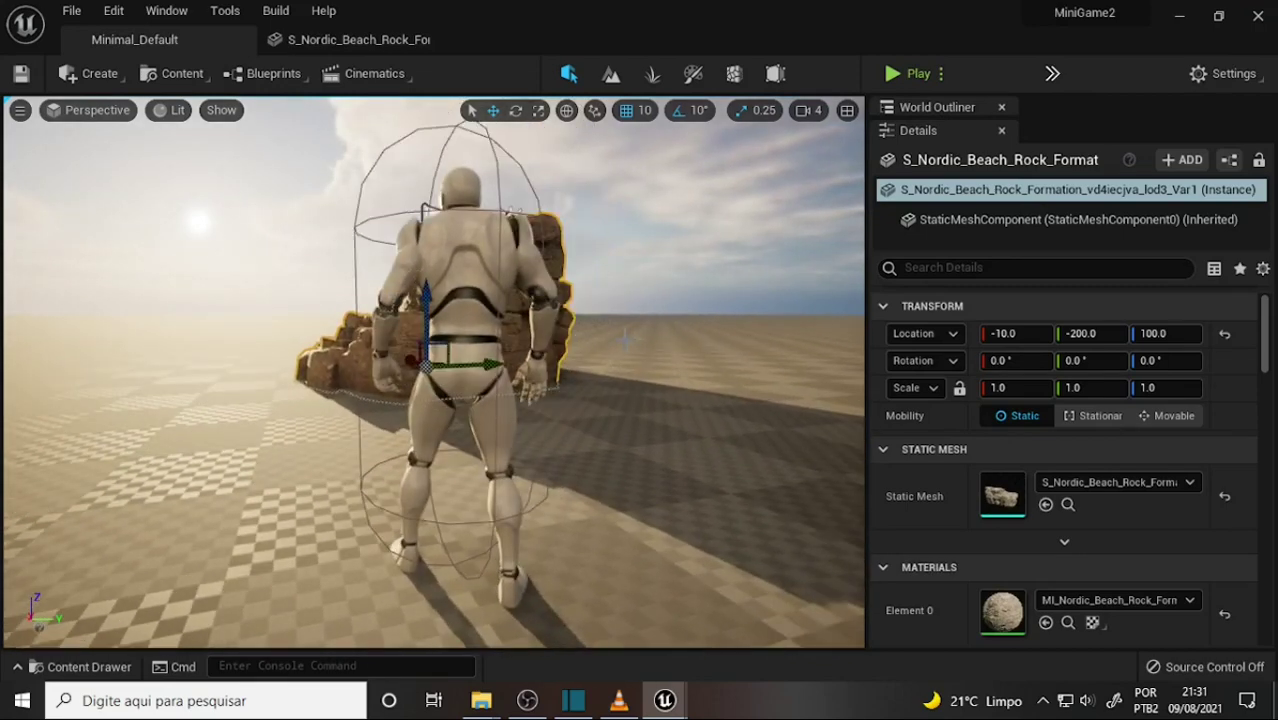
left_click_drag(630, 341, 600, 341, "alt")
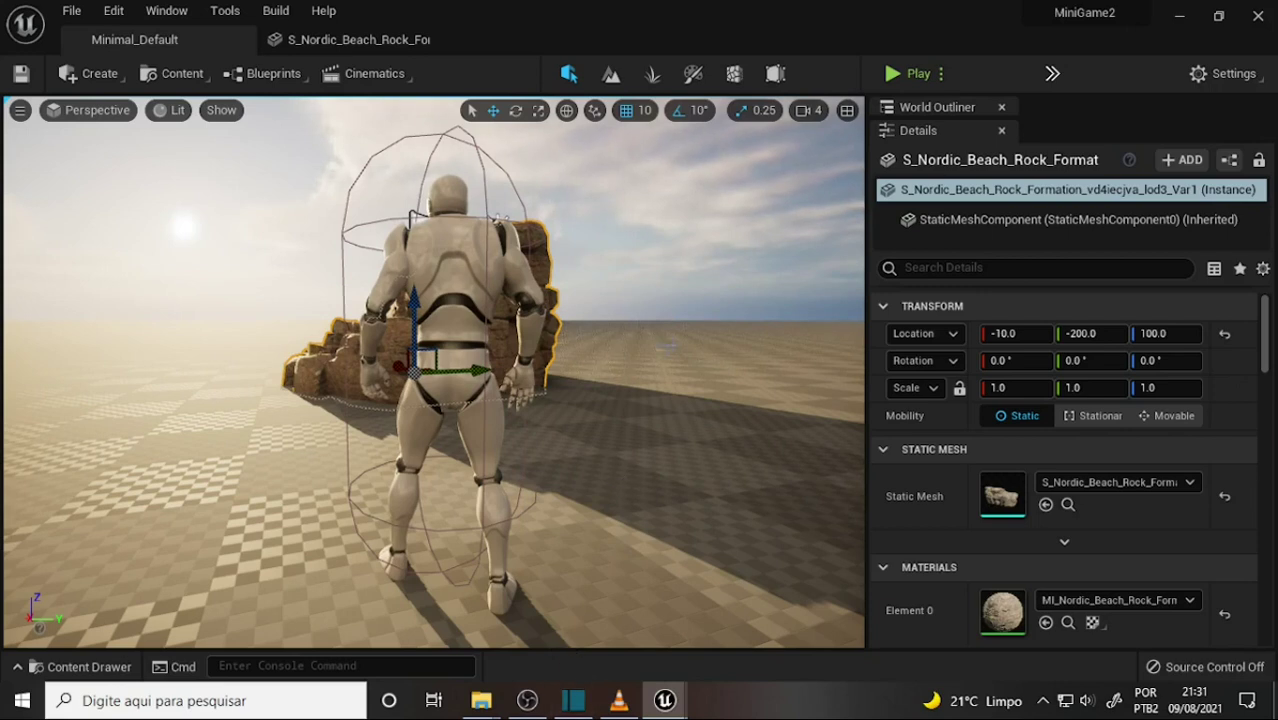
left_click(72, 11)
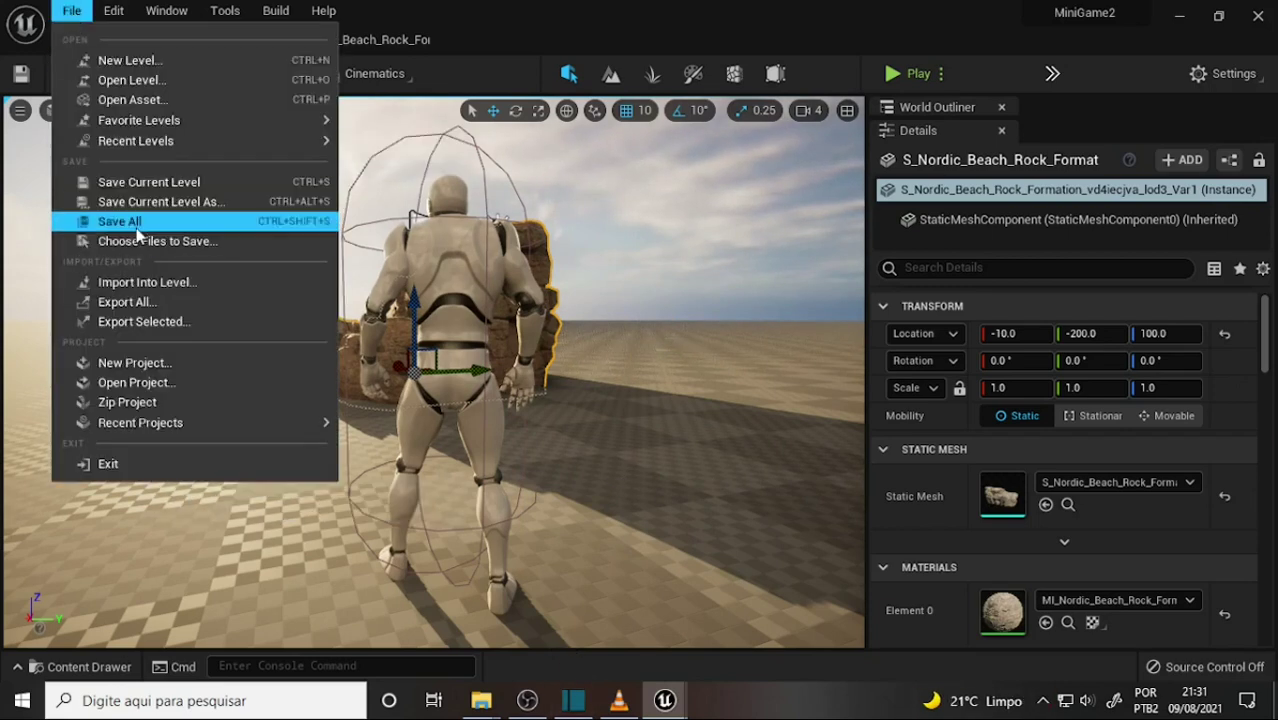
Save all changes, then select the ThirdPersonCharacter and orbit around it
left_click(120, 221)
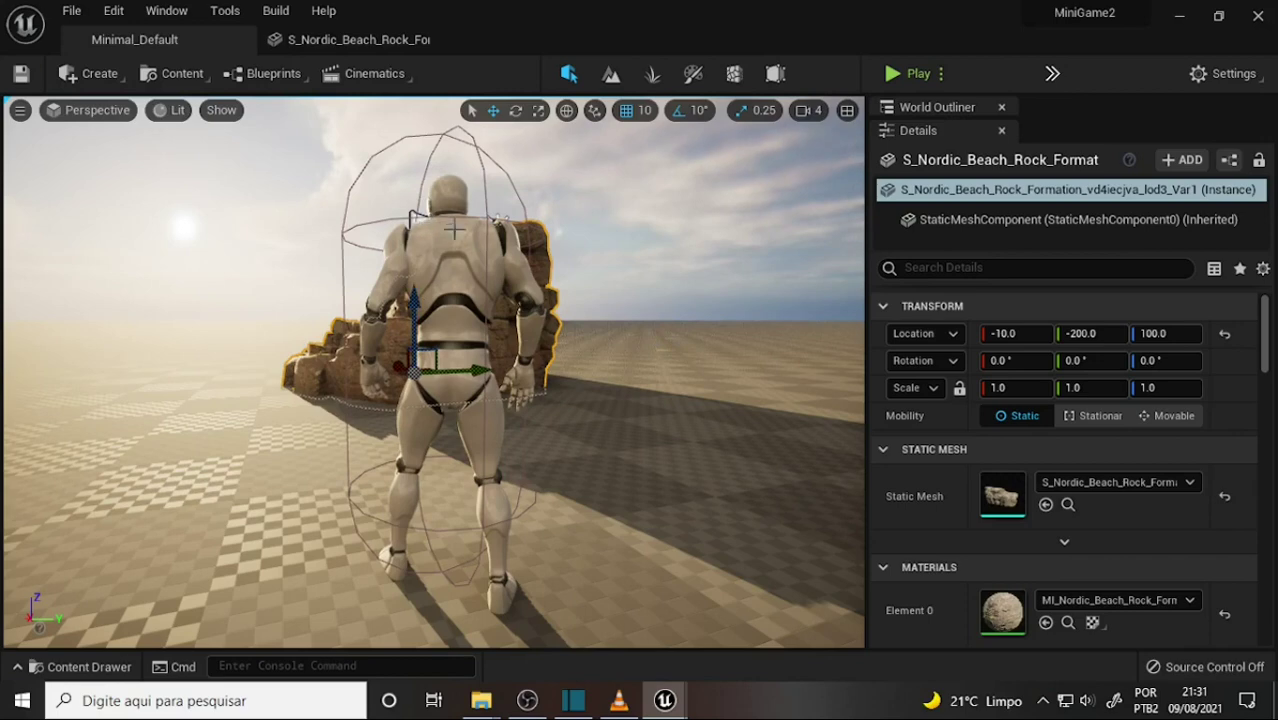
left_click(490, 215)
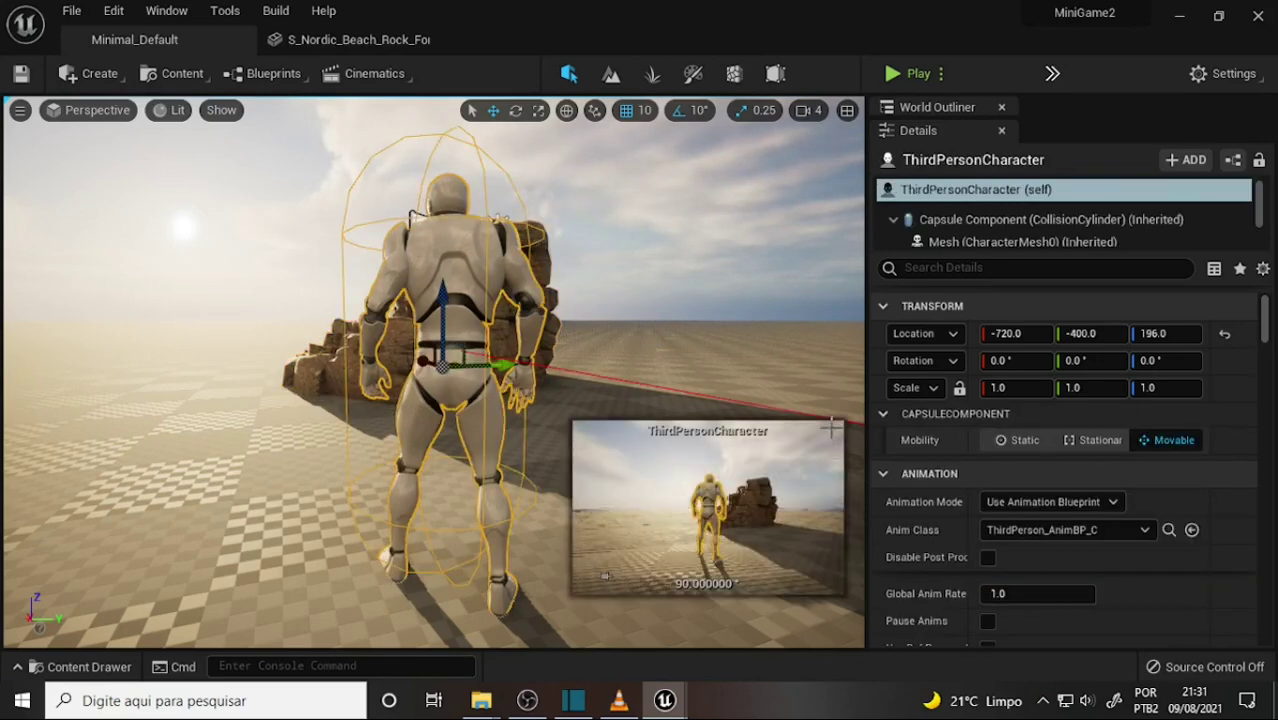
mouse_move(1265, 330)
left_mouse_down()
mouse_move(1268, 372)
mouse_move(1266, 318)
left_mouse_up()
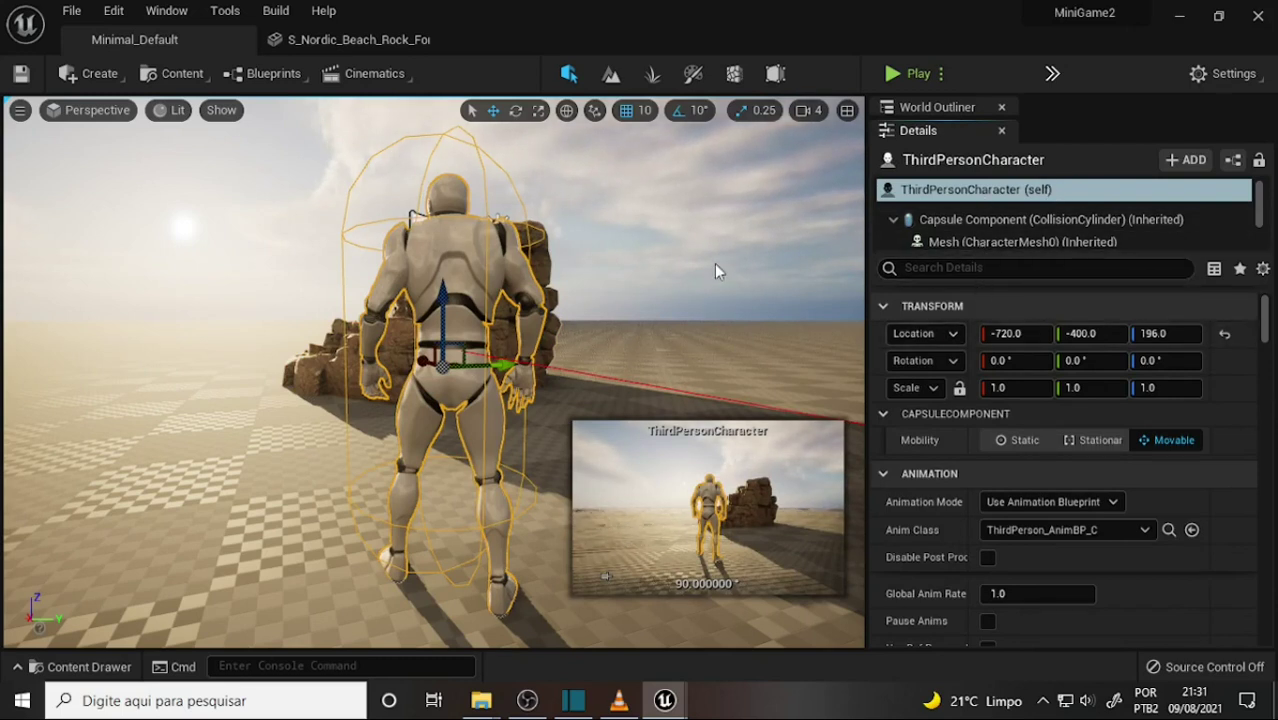
left_click_drag(644, 280, 480, 230, "alt")
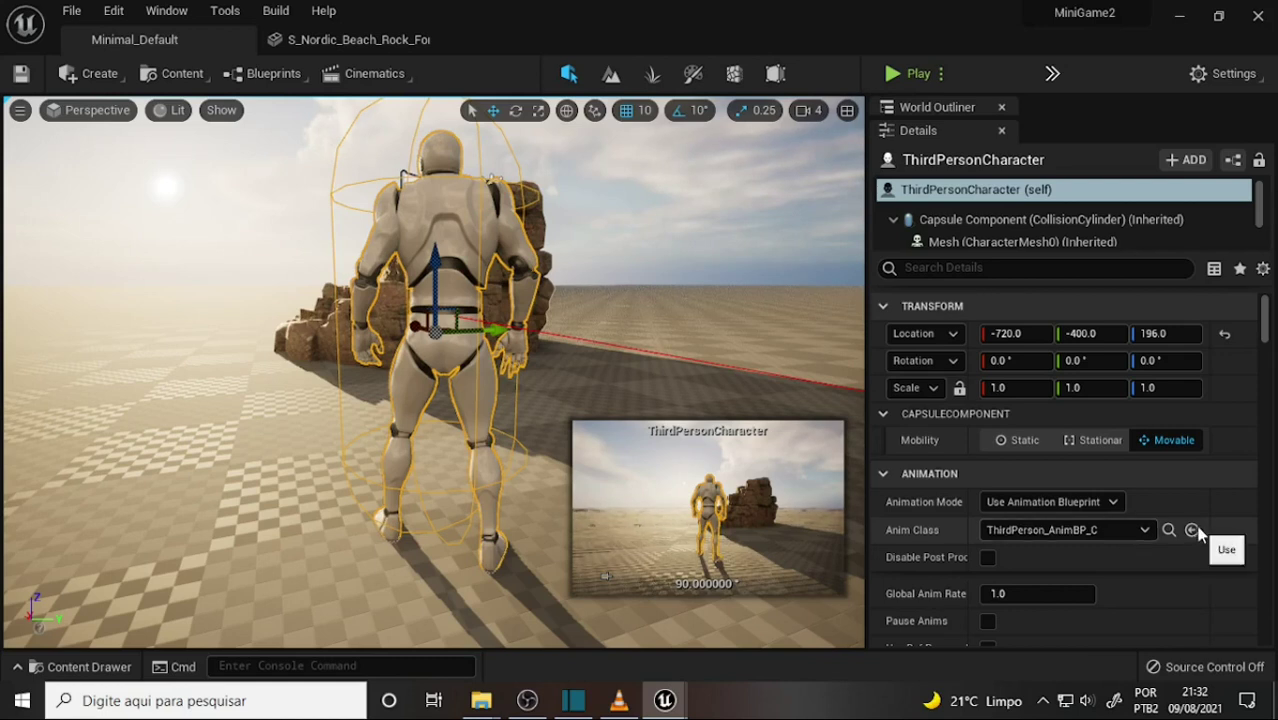
Select the landscape ground and turn the view left across the scene
scroll(1263, 341, "down", 7)
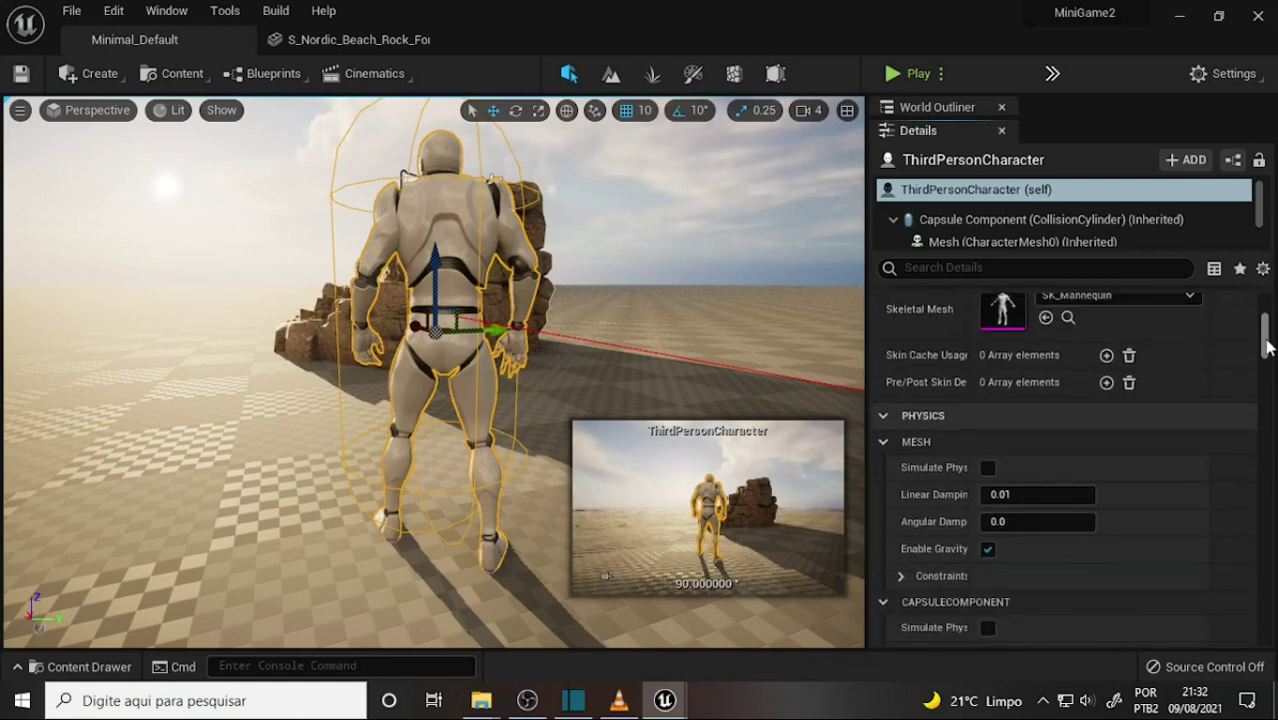
scroll(1265, 340, "up", 4)
scroll(1268, 337, "up", 1)
scroll(1265, 337, "down", 3)
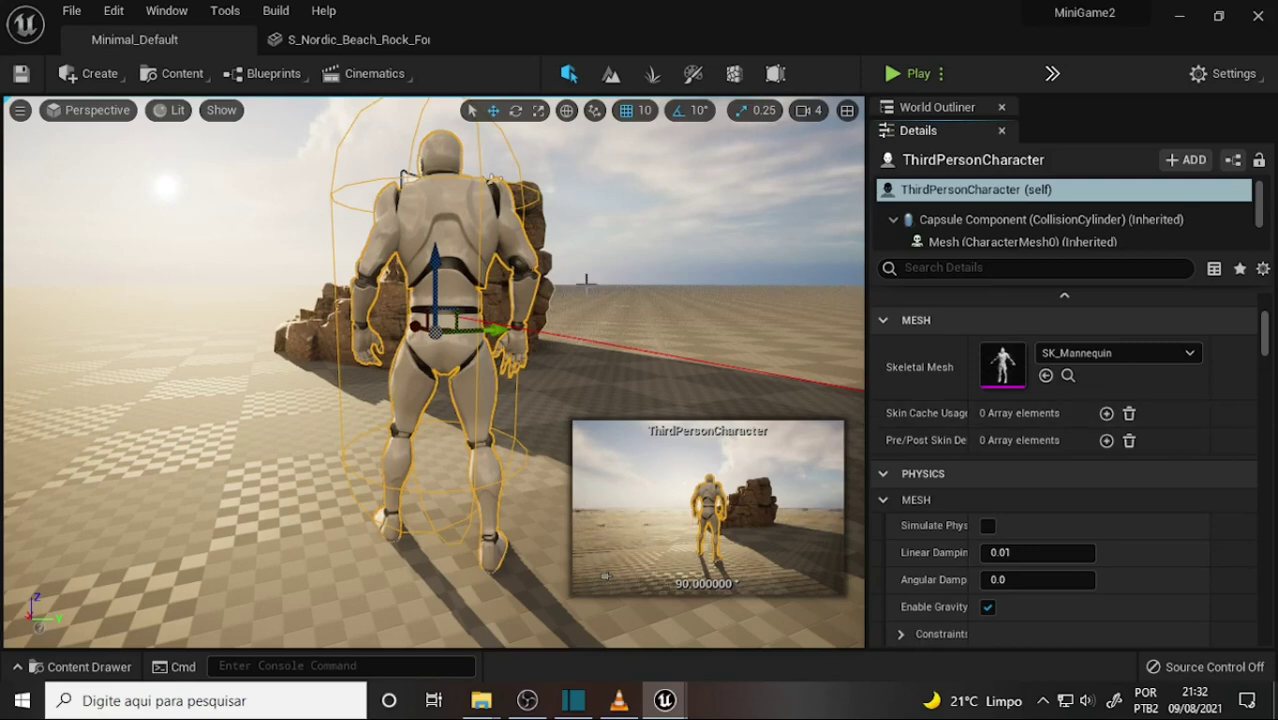
left_click(617, 279)
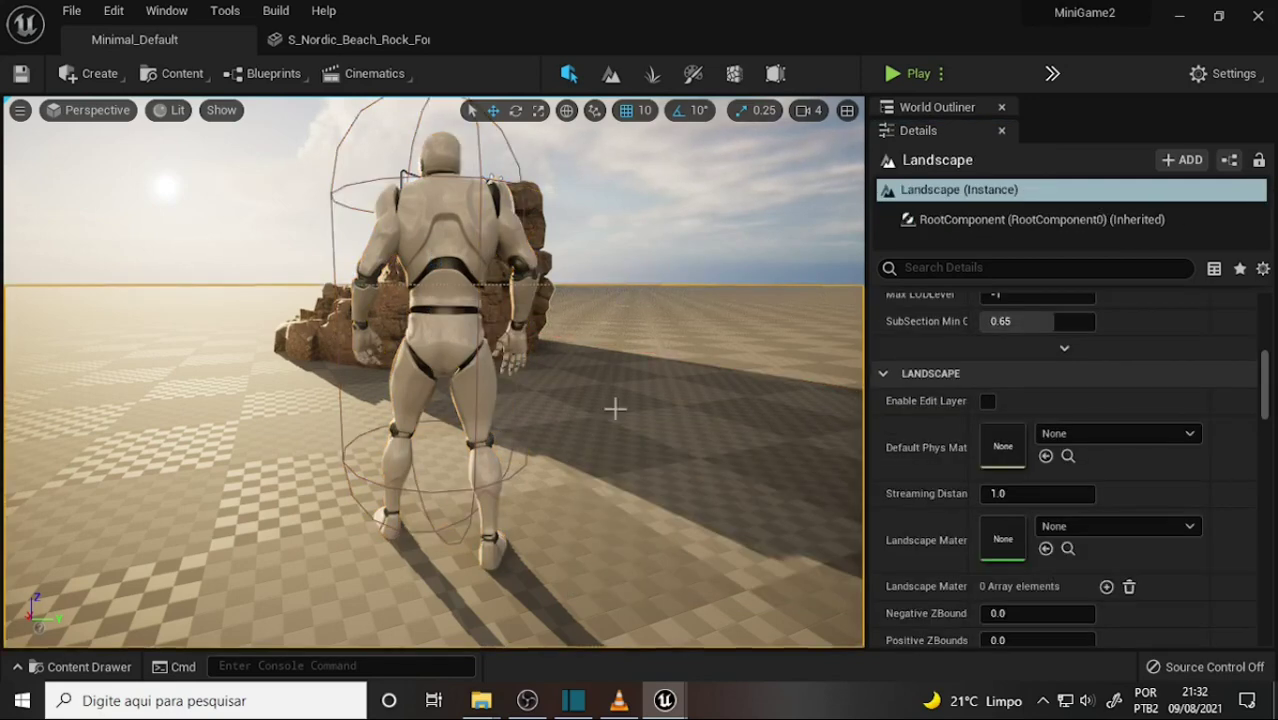
mouse_move(668, 385)
right_mouse_down()
mouse_move(600, 395)
mouse_move(660, 395)
right_mouse_up()
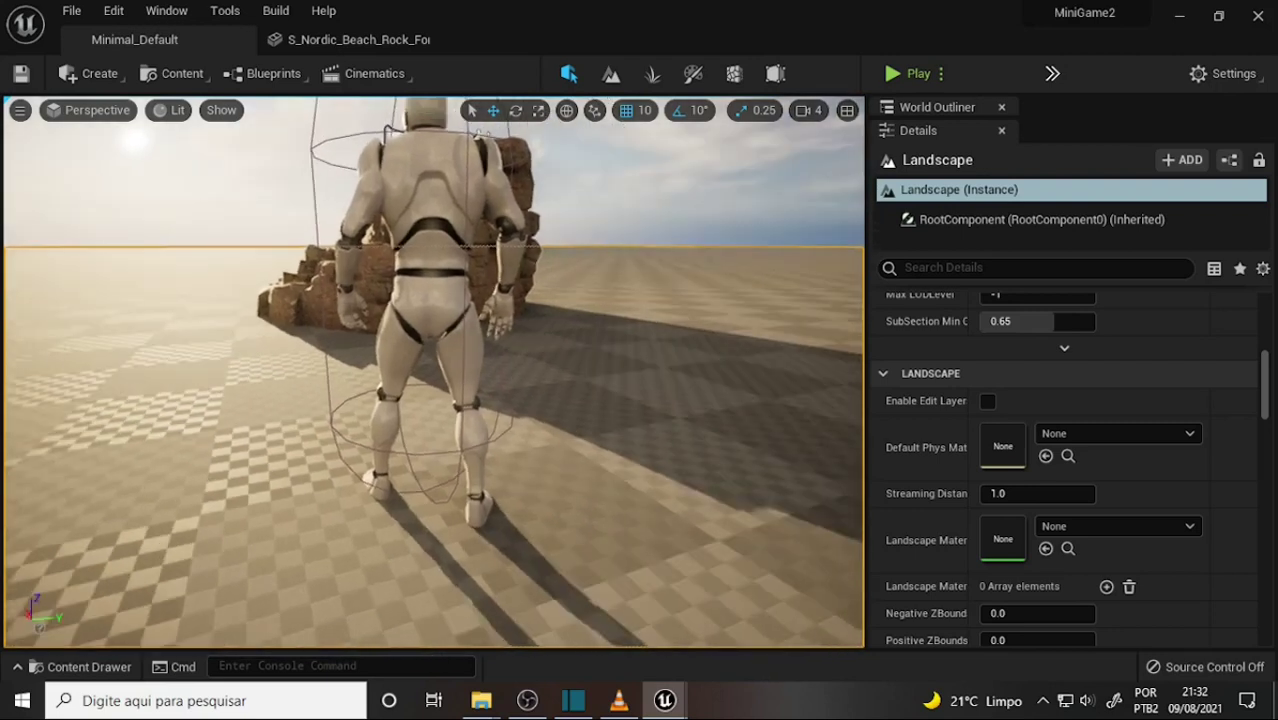